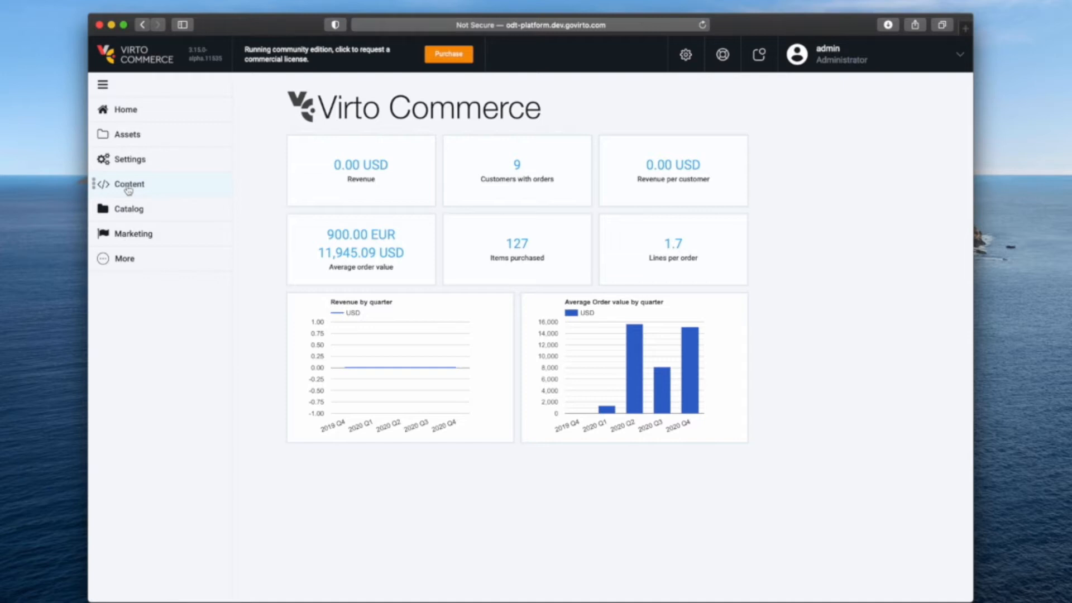
Open the odt store's page list in the content service and start a new page
left_click(141, 189)
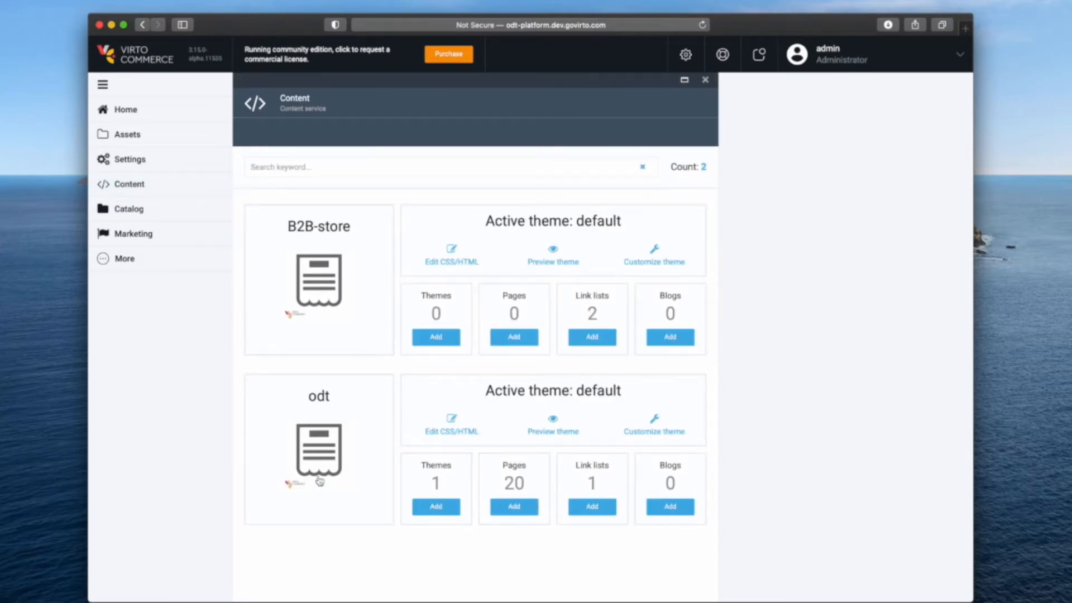
left_click(509, 486)
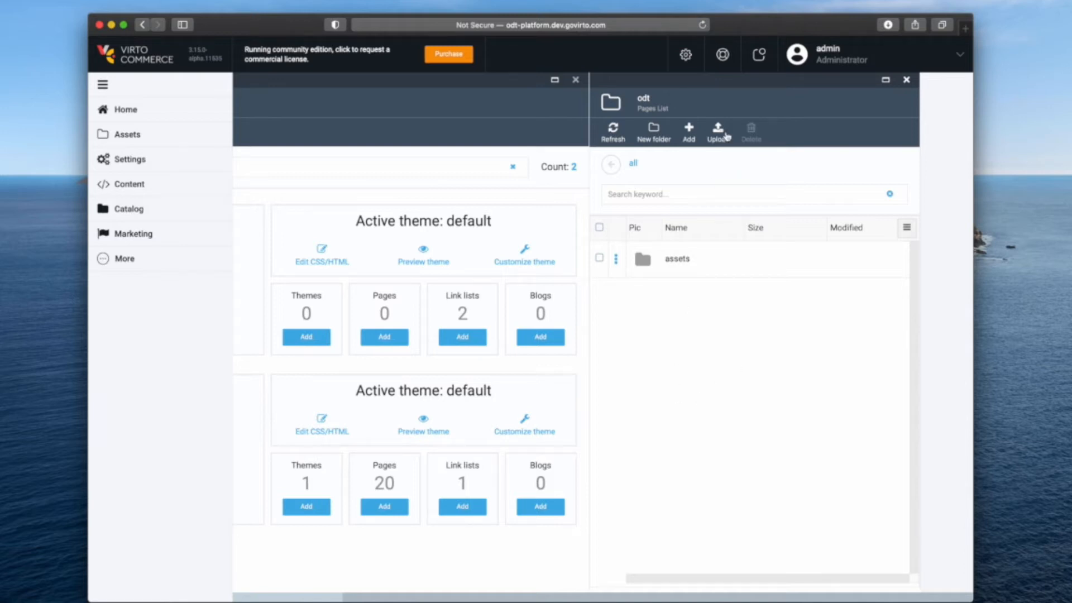
left_click(692, 133)
left_click(733, 177)
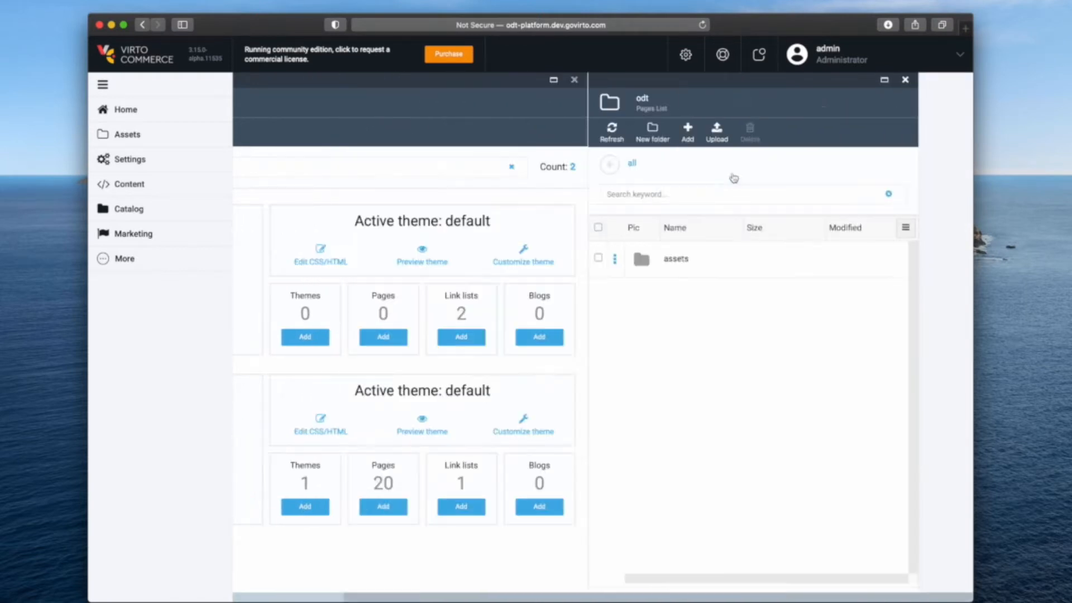
Name the new page promo-page, copy the same text into its permalink, and create it
type("promo")
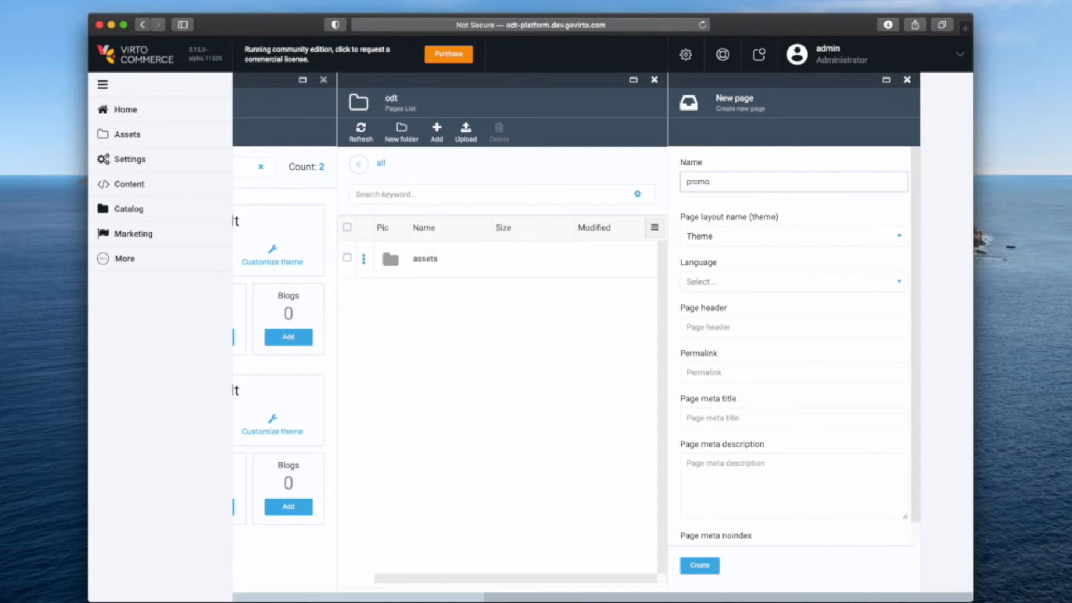
type("-page")
key("super+a")
key("super+c")
left_click(714, 372)
key("super+v")
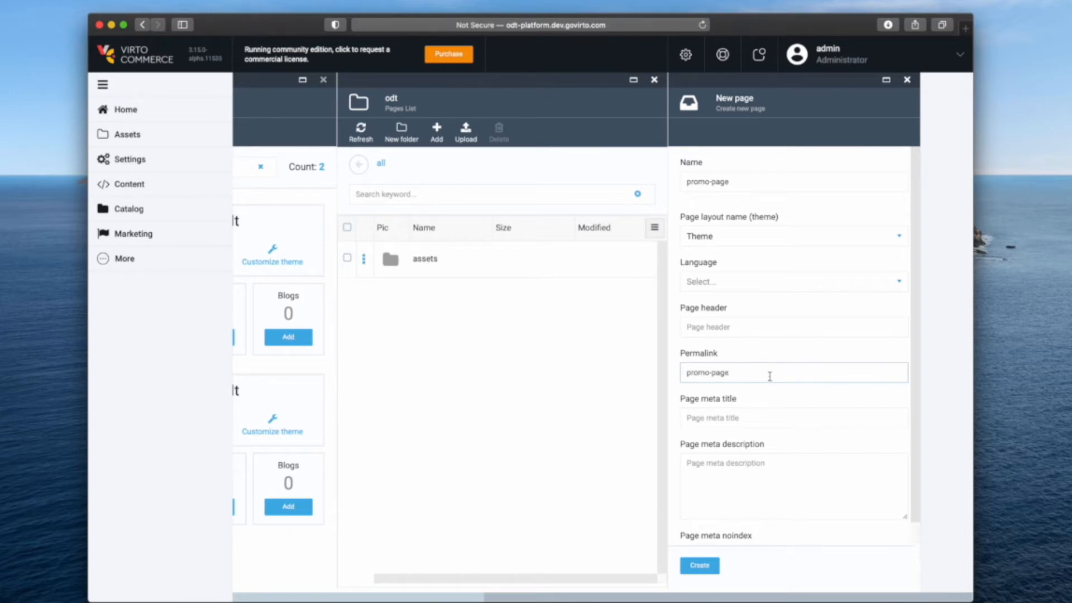
scroll(770, 375, "down", 1)
scroll(769, 376, "up", 1)
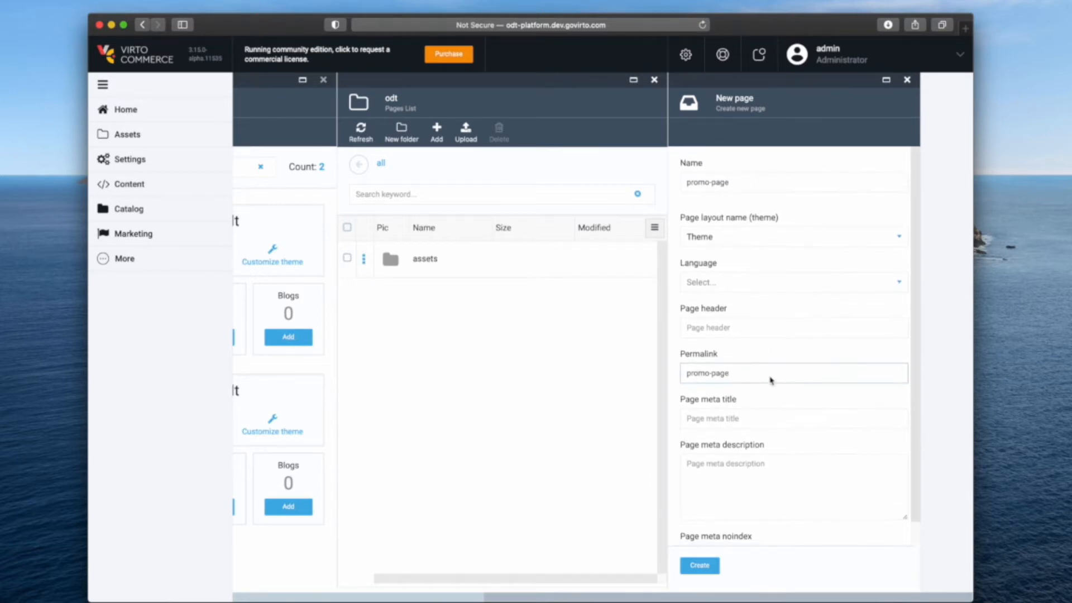
left_click(704, 567)
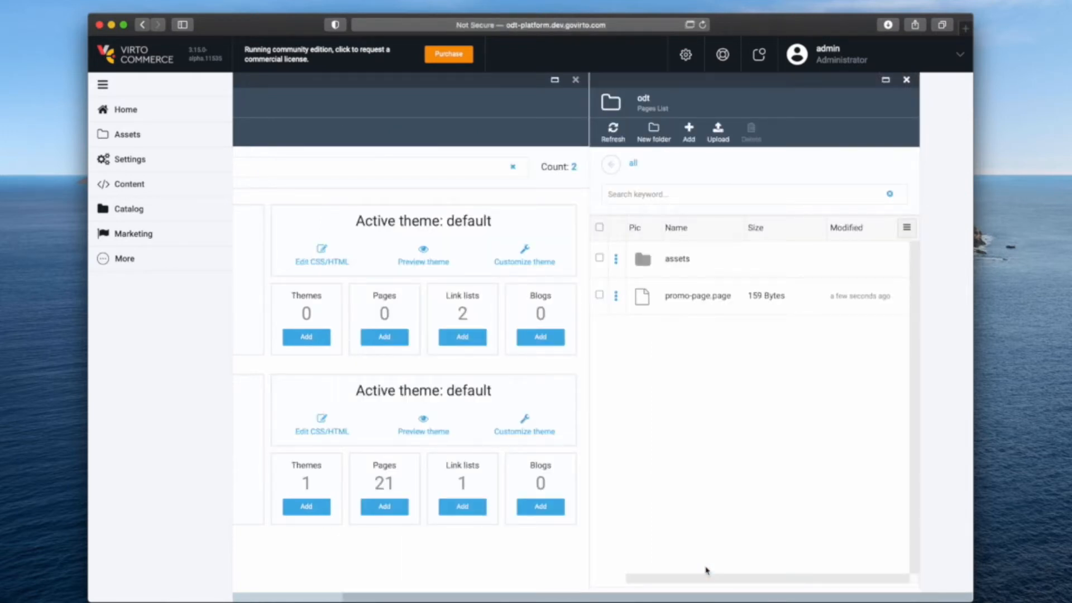
Open promo-page.page in the designer and add a Cover with image block from Covers and Hero
left_click(706, 306)
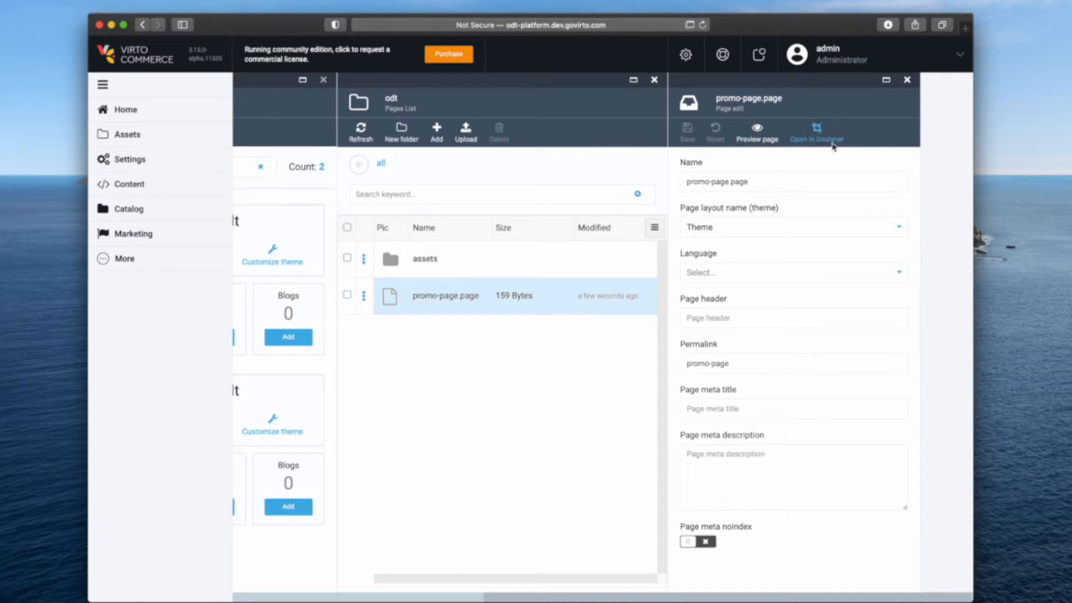
left_click(820, 134)
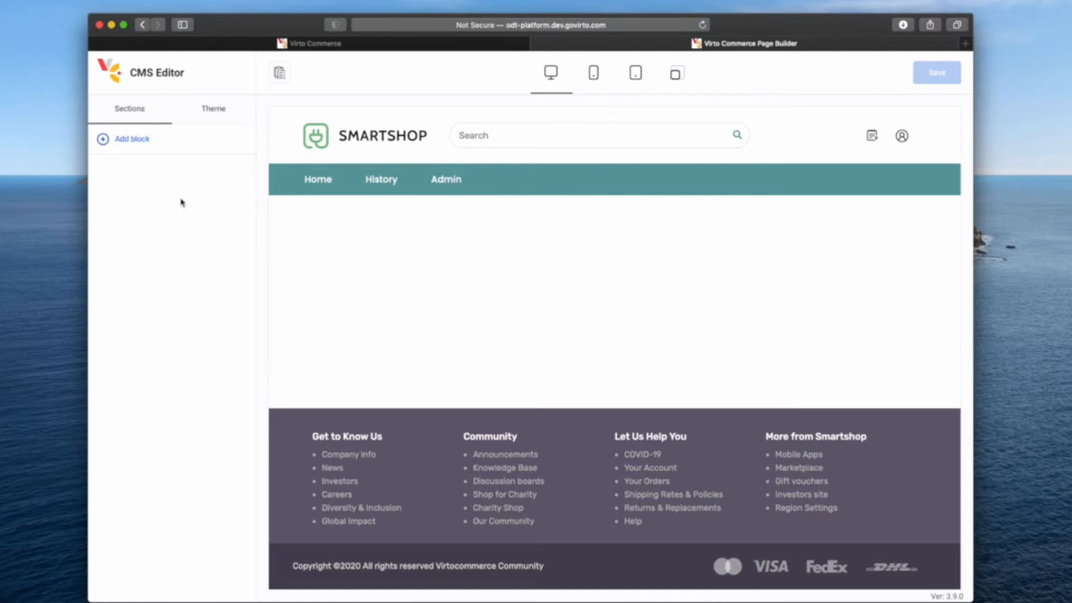
left_click(134, 153)
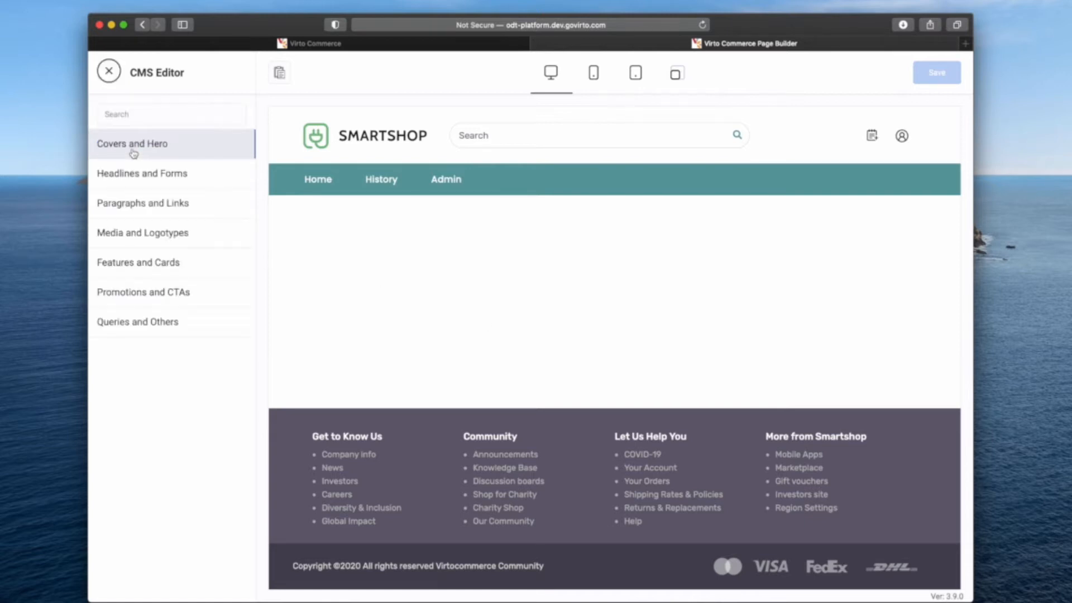
left_click(184, 147)
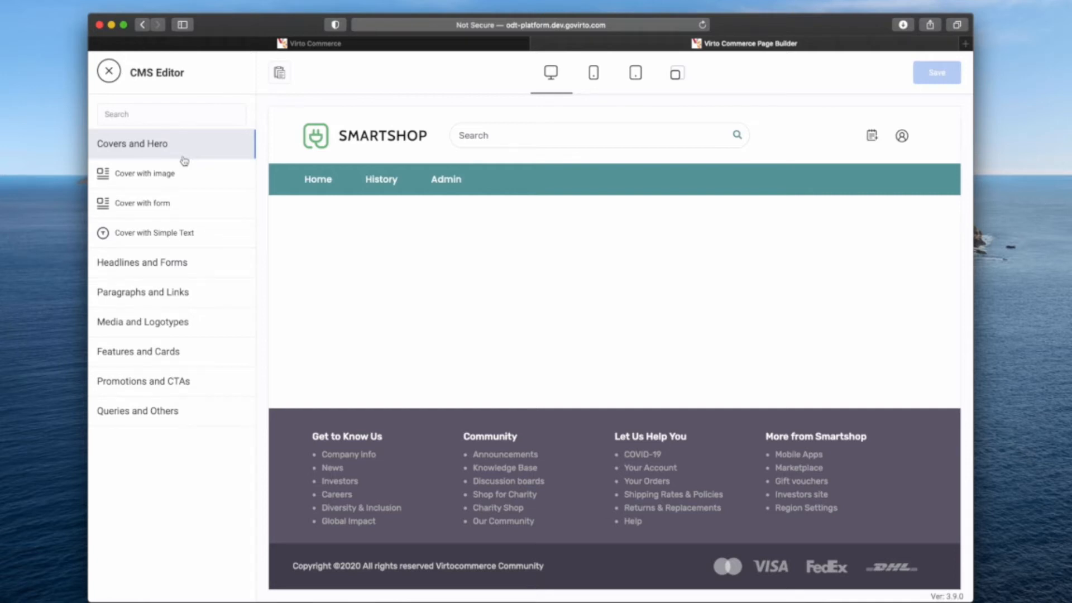
mouse_move(186, 171)
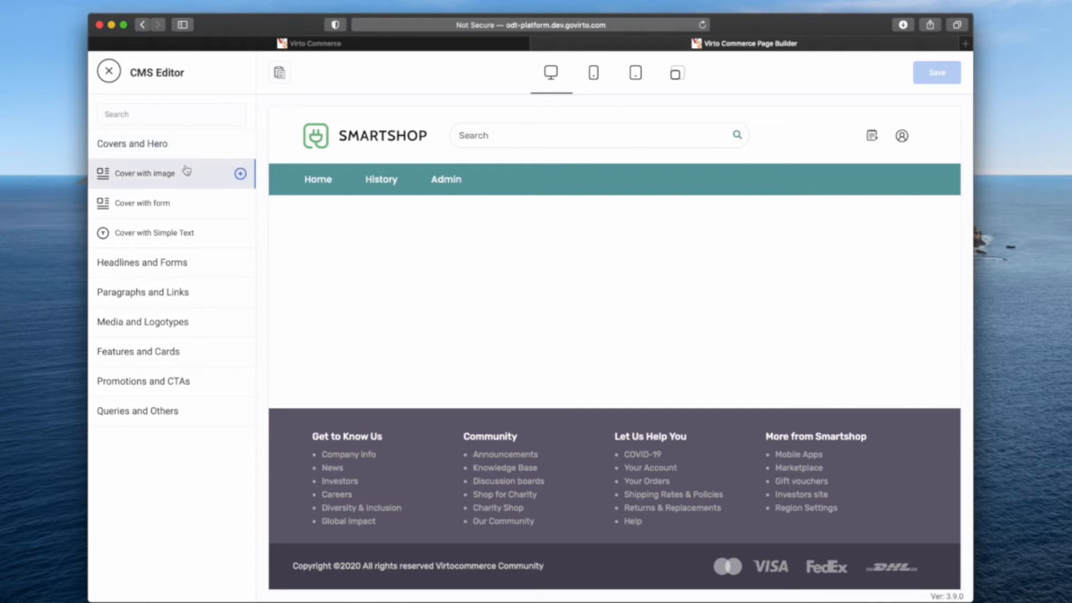
left_click(239, 174)
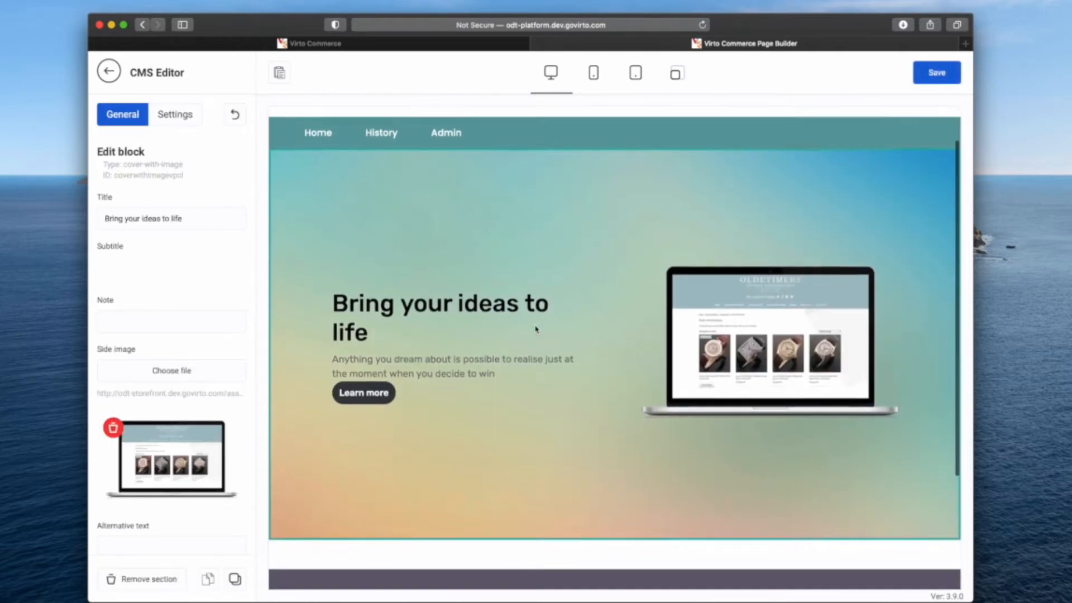
Copy "Get free AirPods with iPhone 11" from the Webinar demo text document and paste it over the cover block's title
scroll(185, 382, "down", 10)
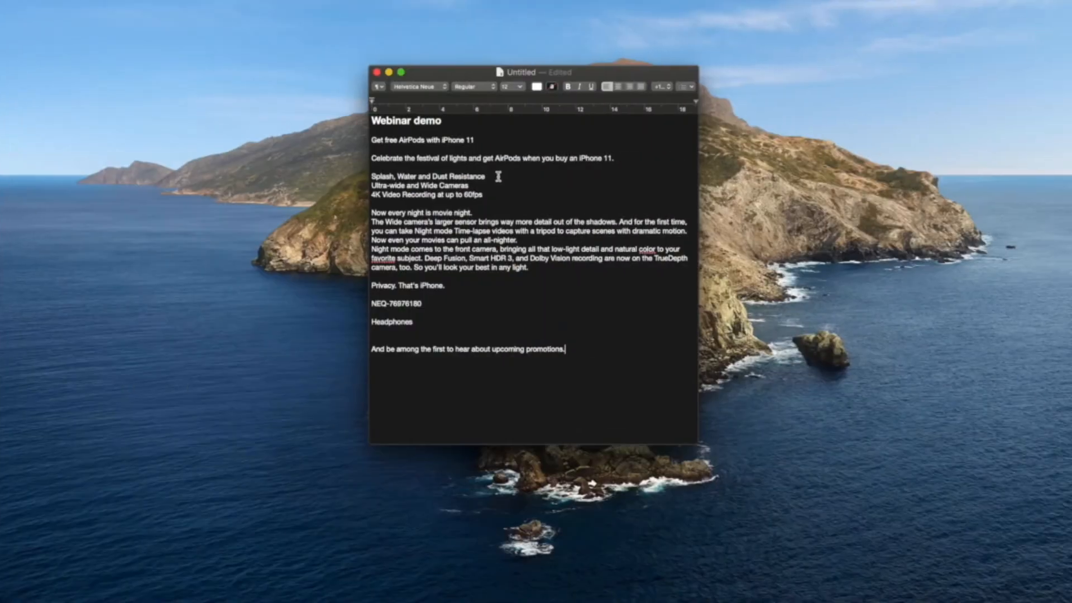
left_click_drag(485, 140, 309, 143)
key("super+c")
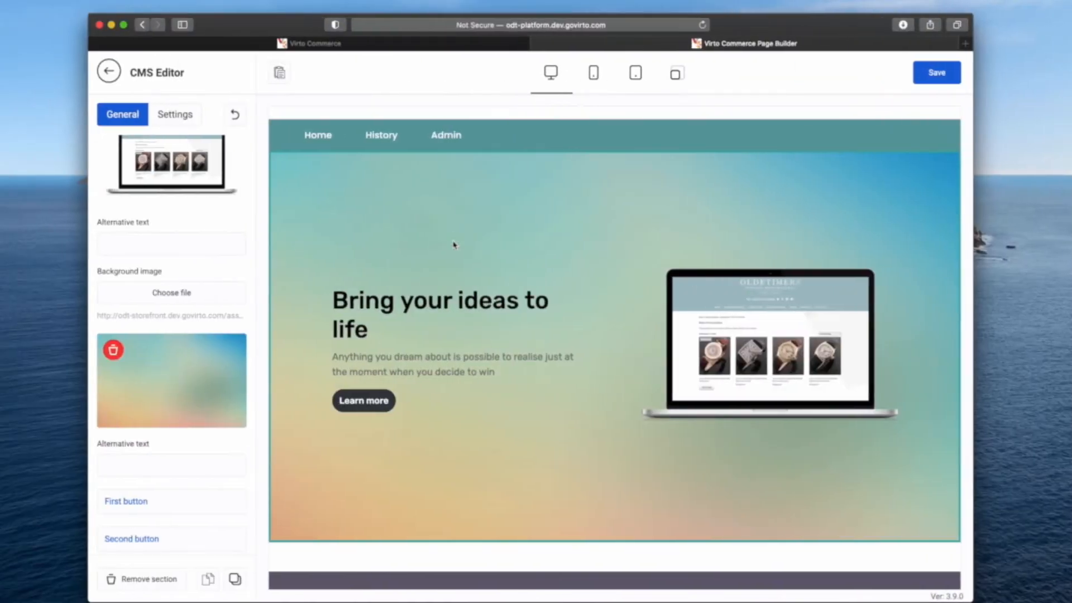
scroll(207, 244, "up", 10)
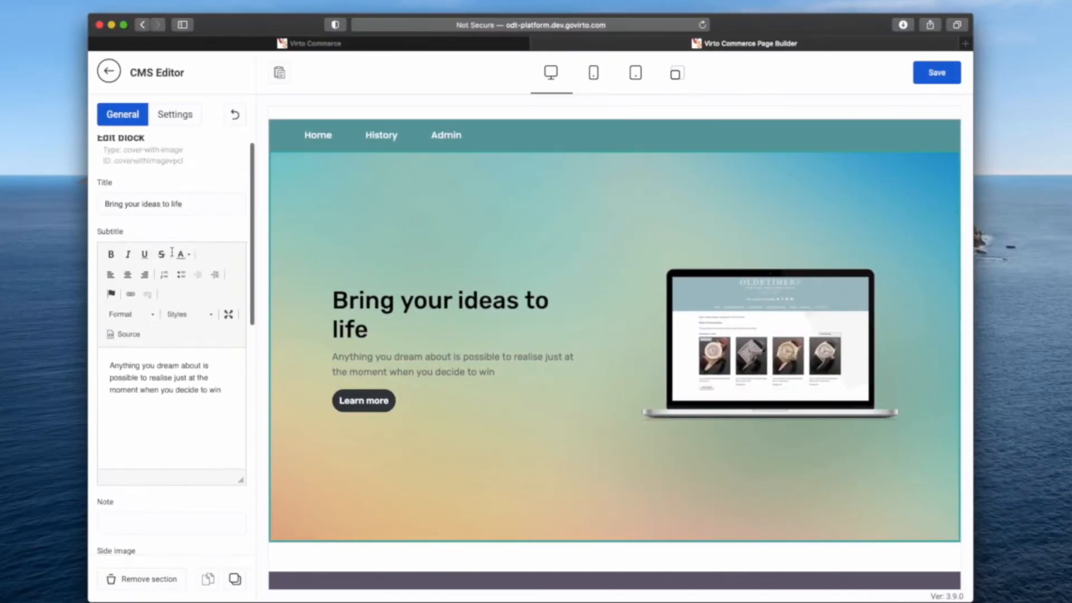
left_click(198, 218)
key("super+a")
key("super+v")
Replace the cover block's subtitle with "Celebrate the festival of lights and get AirPods when you buy an iPhone 11." from the Webinar demo document
key("ctrl+Right")
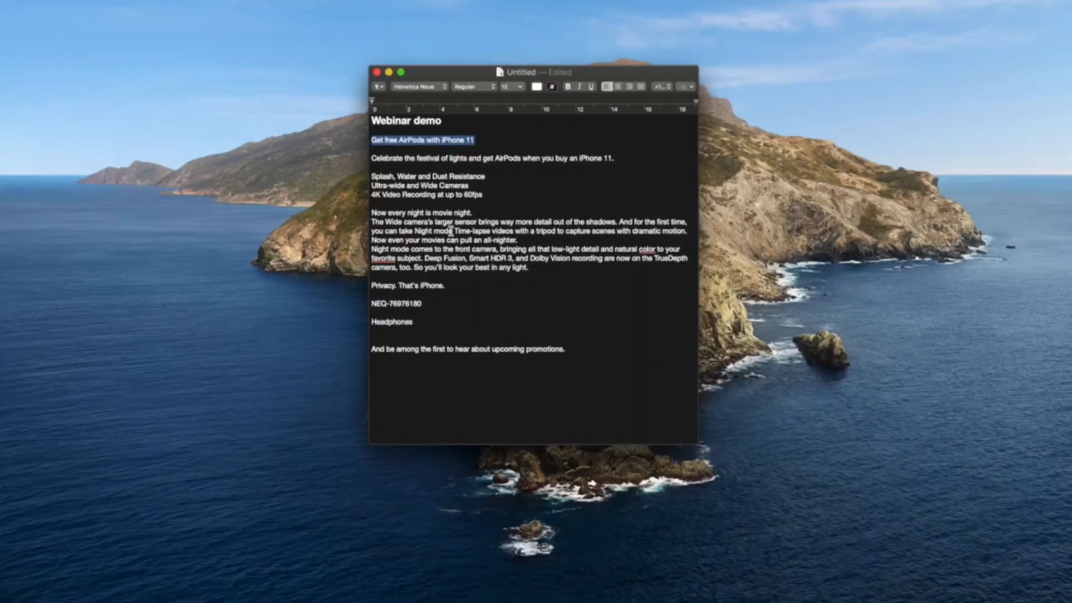
left_click_drag(620, 159, 334, 159)
key("super+c")
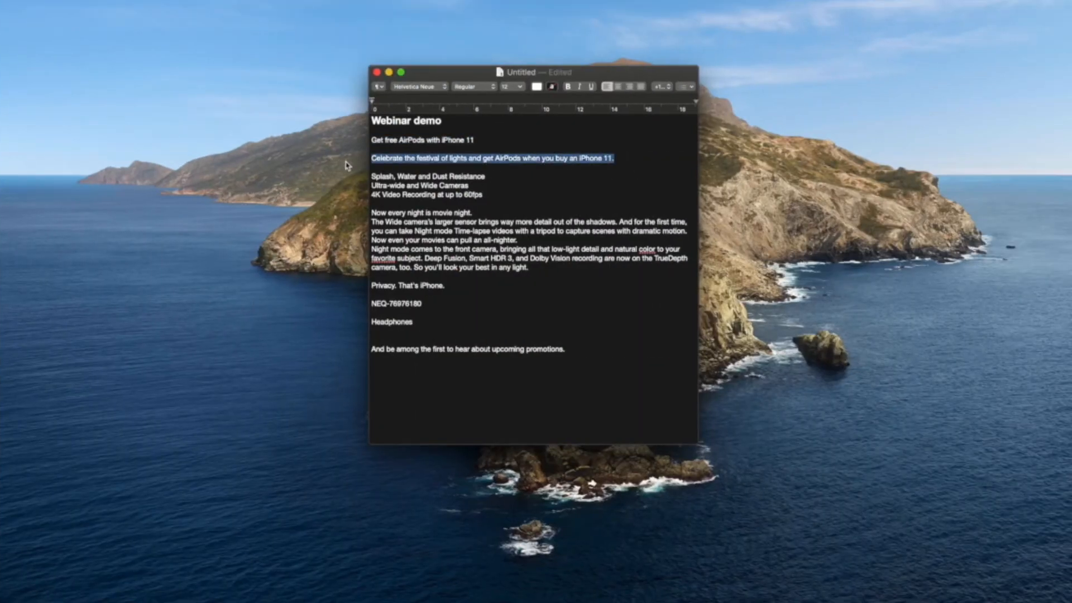
key("ctrl+Left")
left_click(165, 379)
key("super+a")
key("super+v")
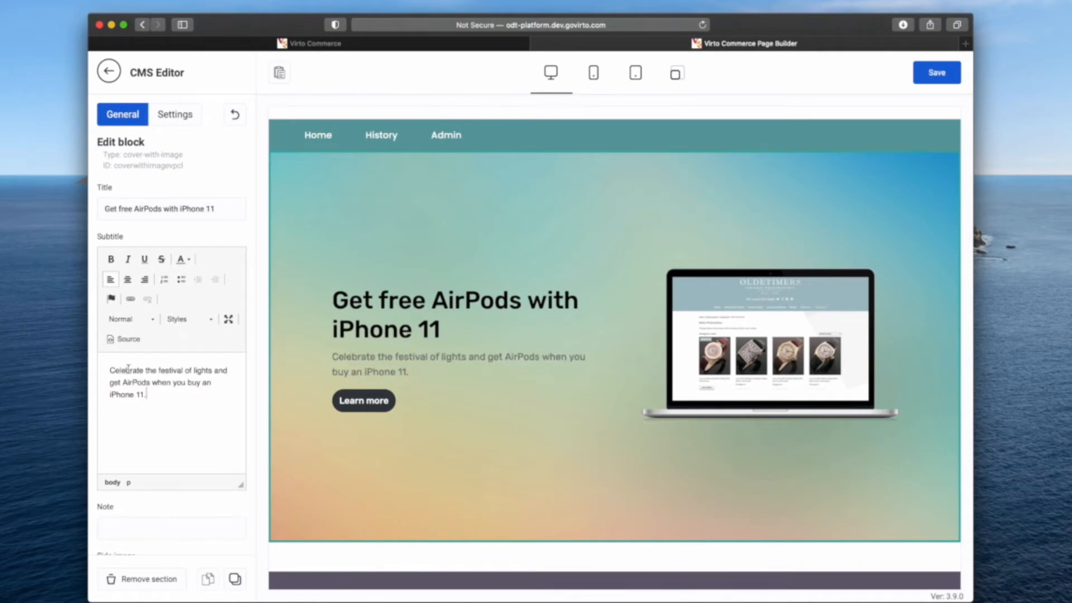
Replace the cover block's side image with iphone-pods.png from the webinar demo folder on the Desktop
scroll(193, 389, "down", 5)
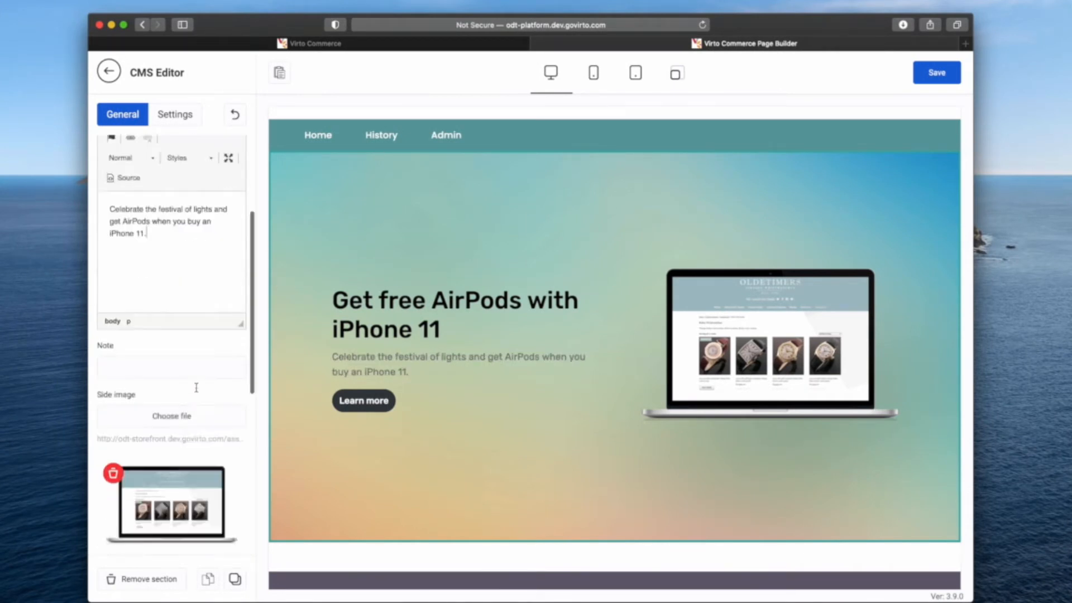
scroll(184, 387, "down", 3)
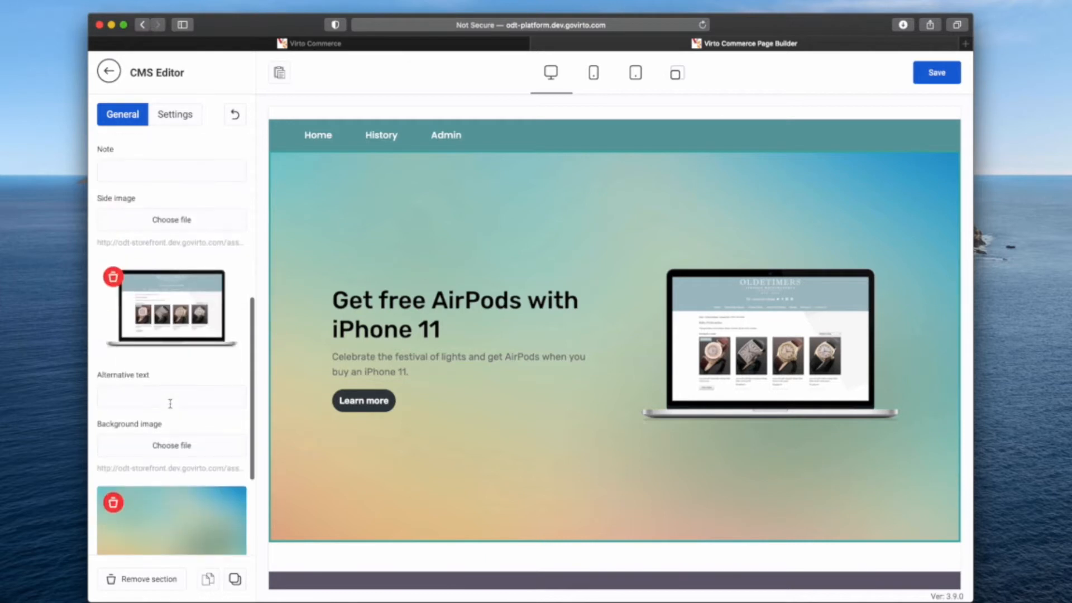
left_click(187, 230)
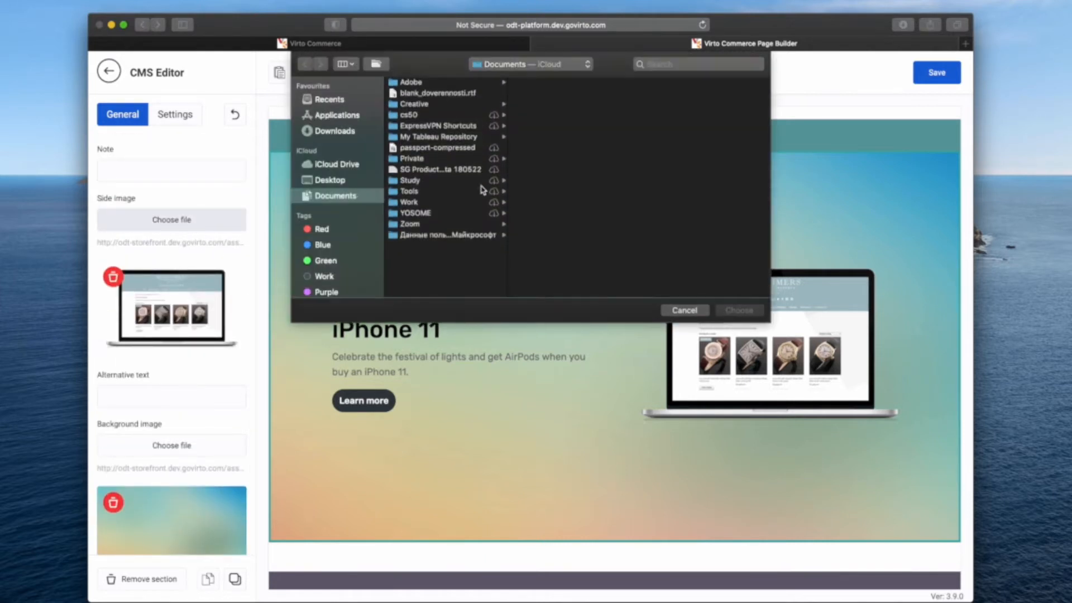
left_click(334, 180)
left_click(428, 93)
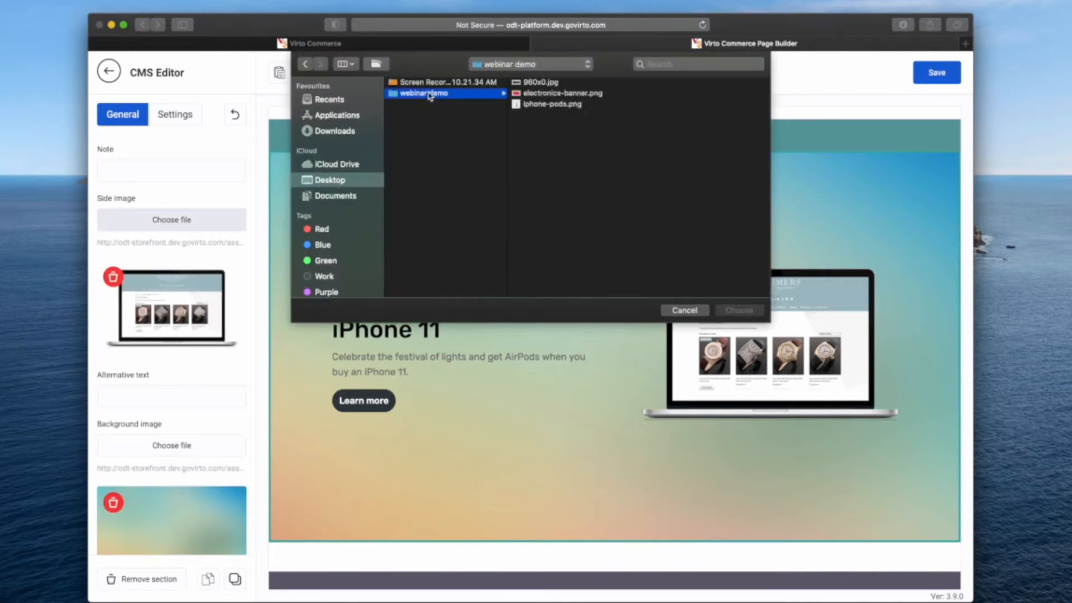
double_click(541, 105)
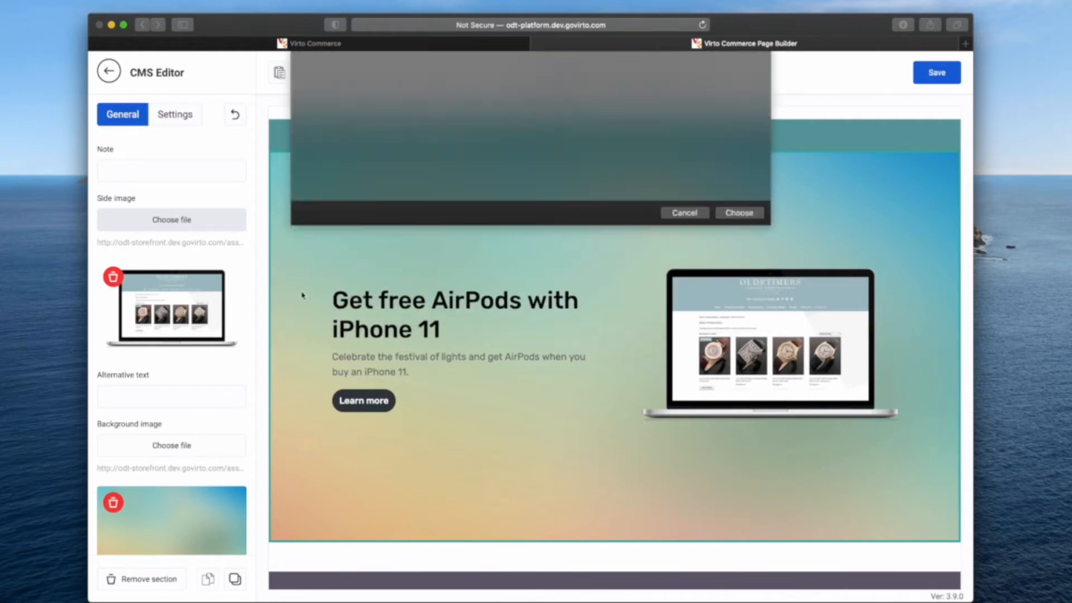
Replace the cover block's background image with electronics-banner.png from the webinar demo folder
scroll(210, 399, "down", 3)
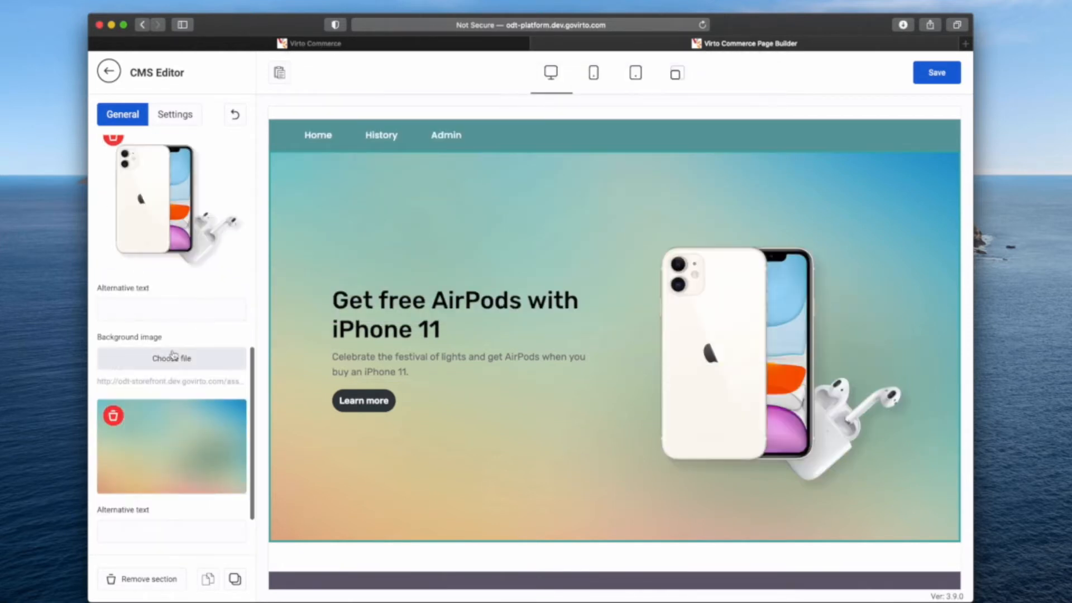
left_click(173, 359)
double_click(445, 93)
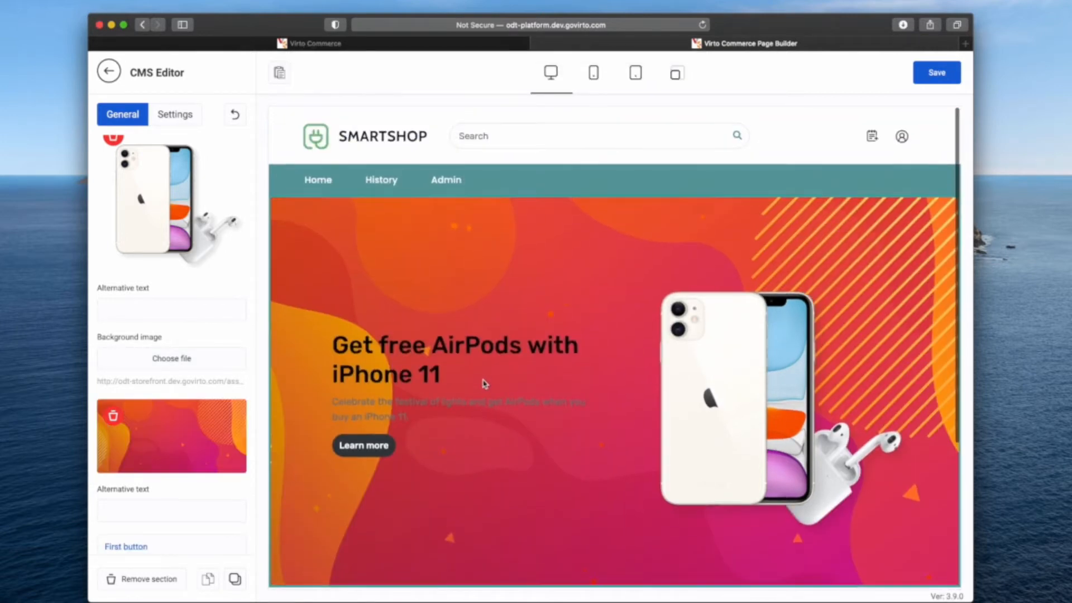
Set the cover block's title color to white (RGB 255, 255, 255)
scroll(178, 300, "up", 10)
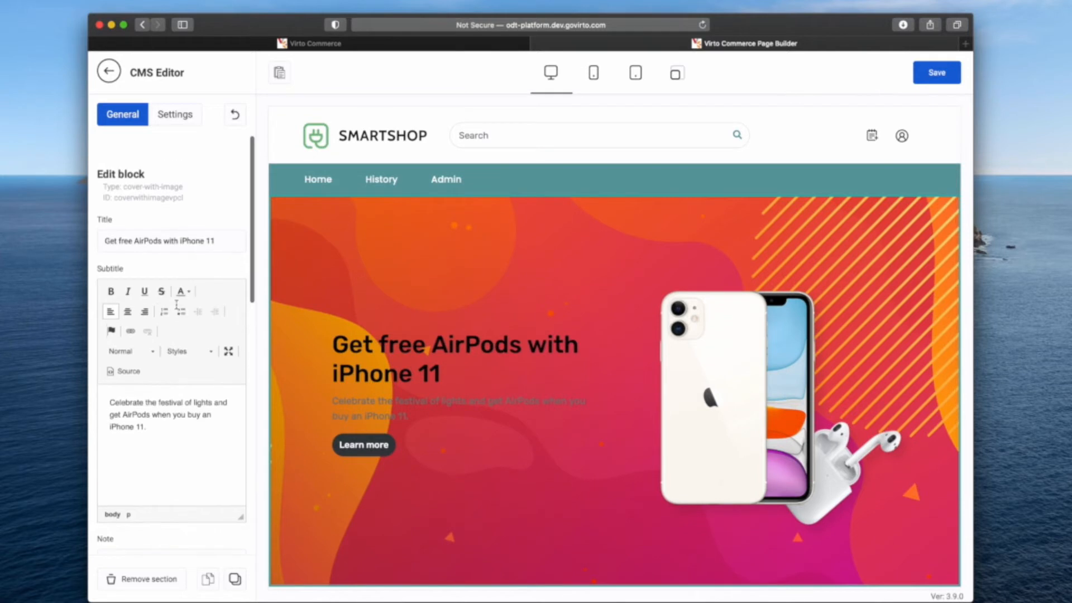
left_click(174, 115)
scroll(168, 398, "down", 1)
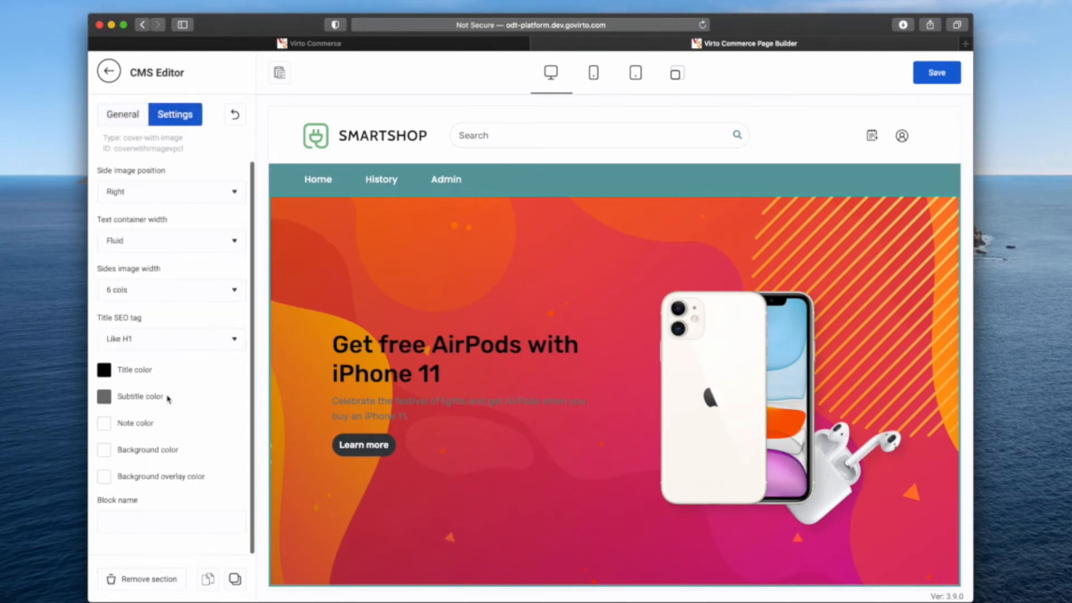
left_click(104, 371)
left_click(132, 430)
left_click_drag(132, 430, 87, 380)
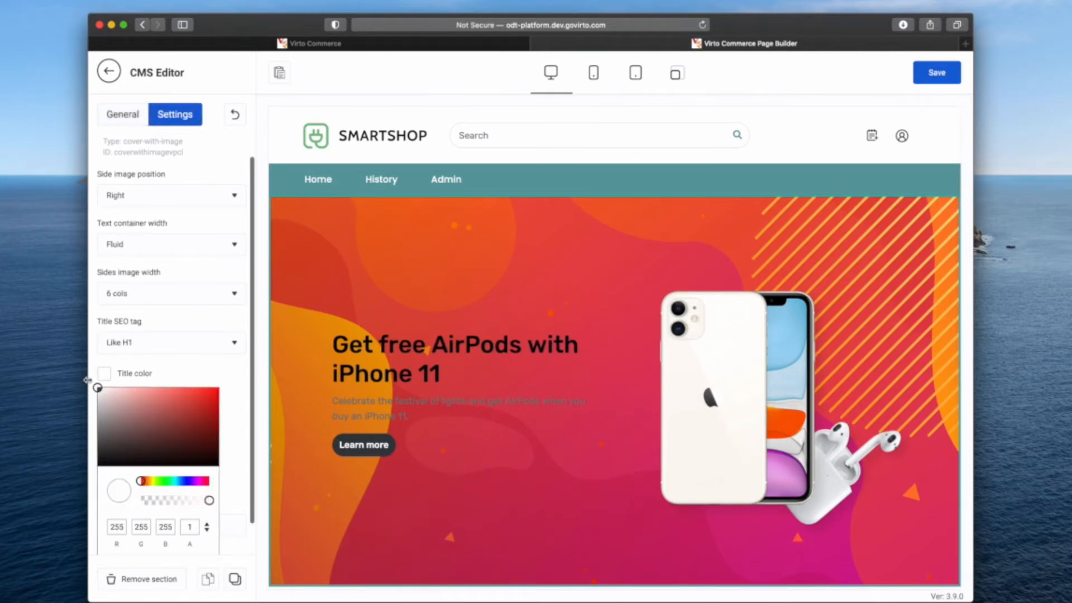
left_click(221, 379)
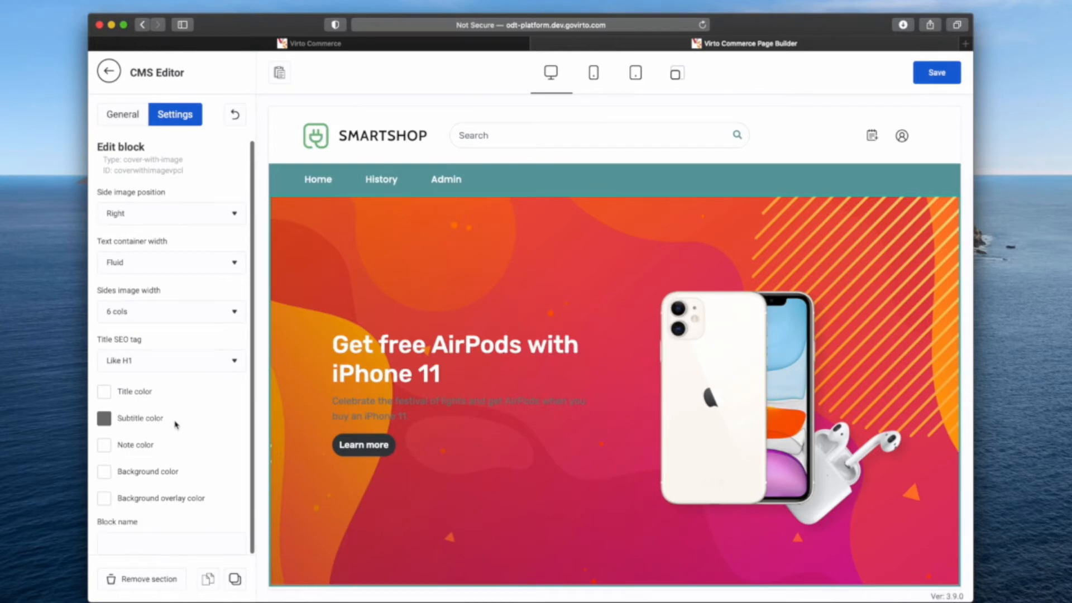
Set the cover block's subtitle color to a light gray
left_click(104, 419)
left_click_drag(115, 460, 71, 439)
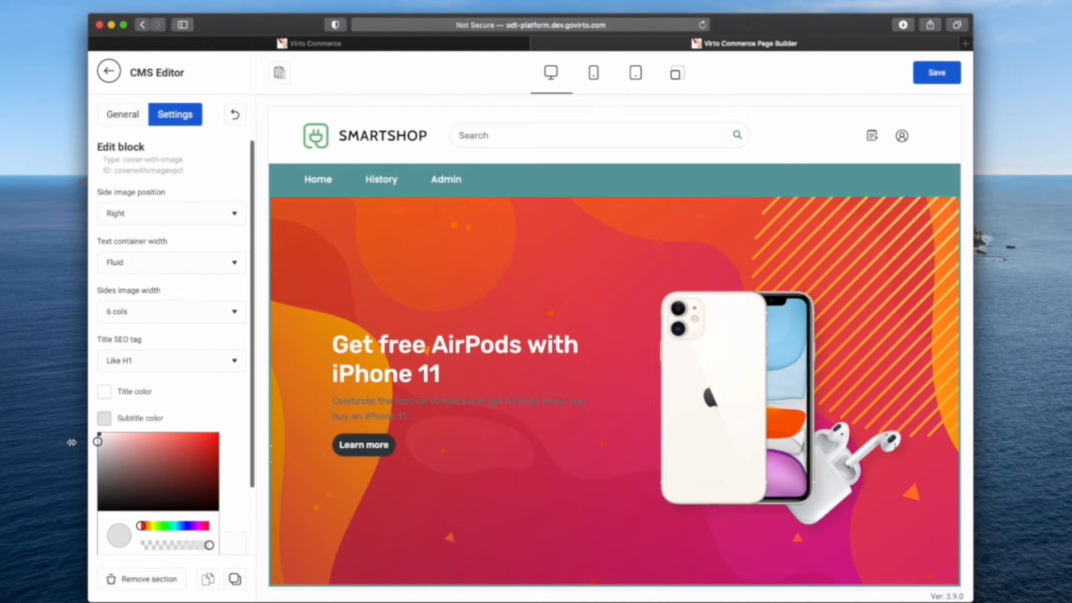
left_click(229, 410)
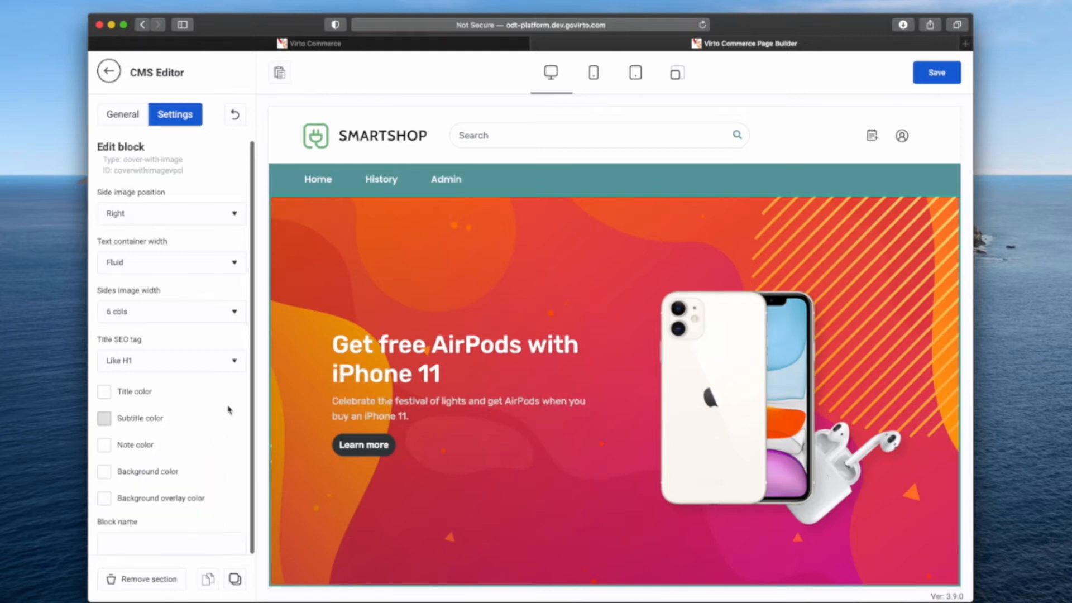
Set the cover block's side image position to Left
left_click(217, 219)
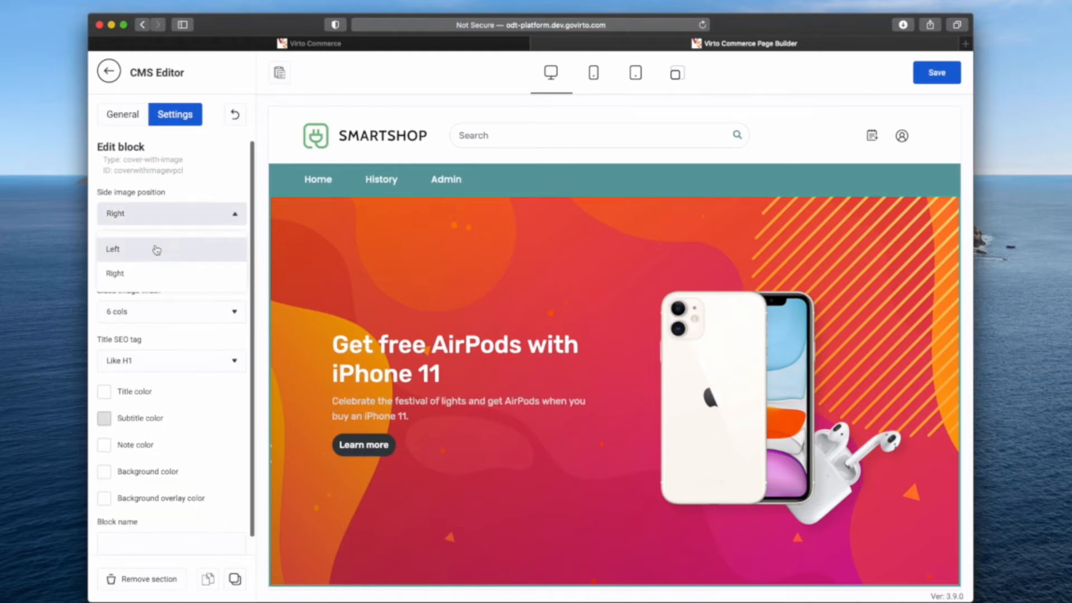
left_click(157, 250)
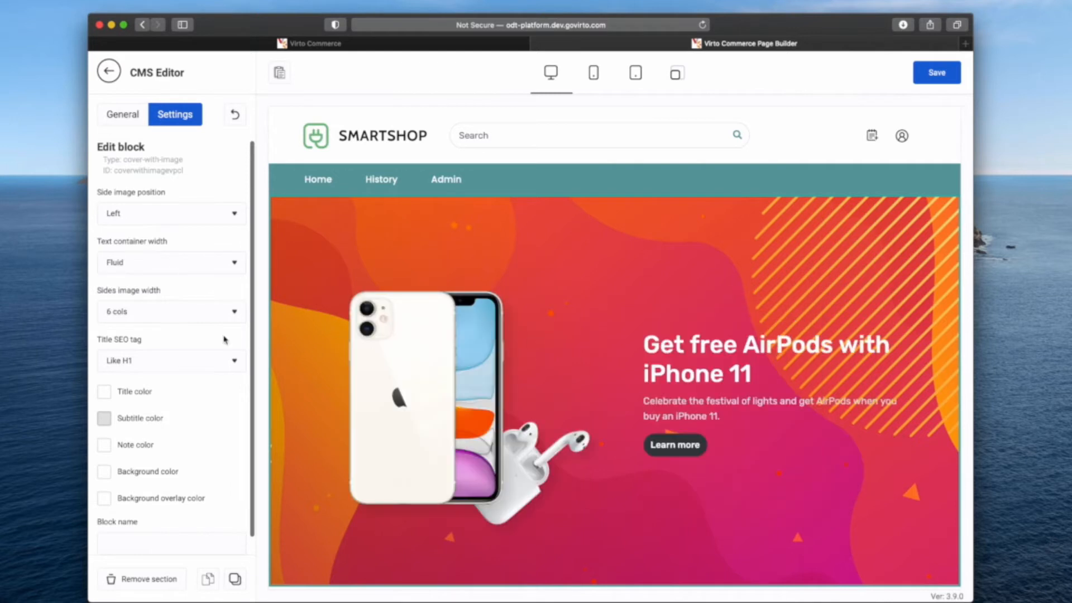
scroll(194, 335, "down", 1)
scroll(195, 335, "up", 1)
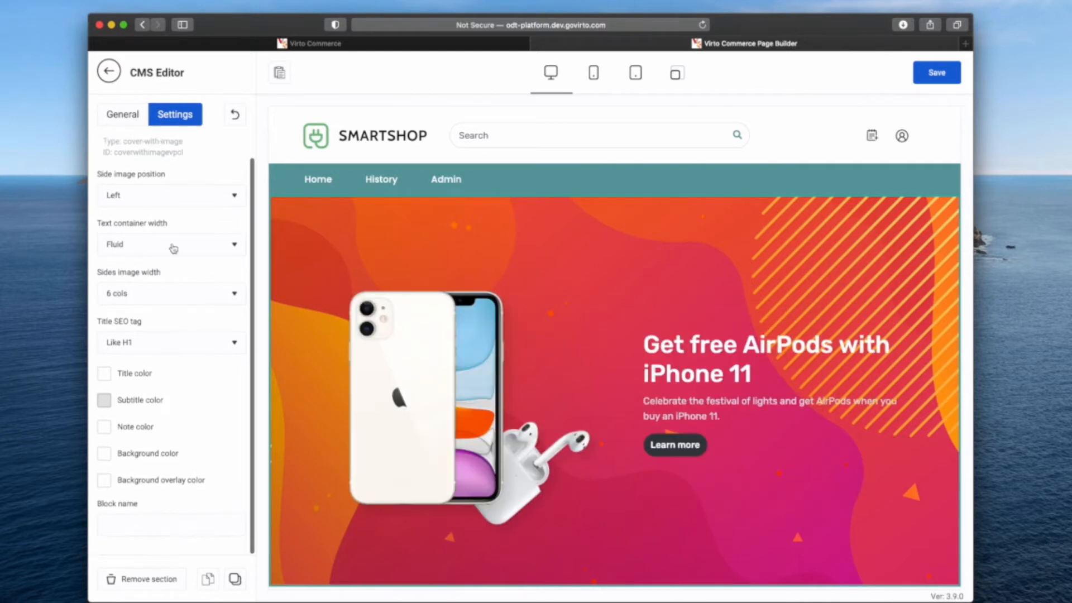
Set the link style of the cover block's first button to Secondary button
left_click(123, 115)
scroll(167, 335, "down", 10)
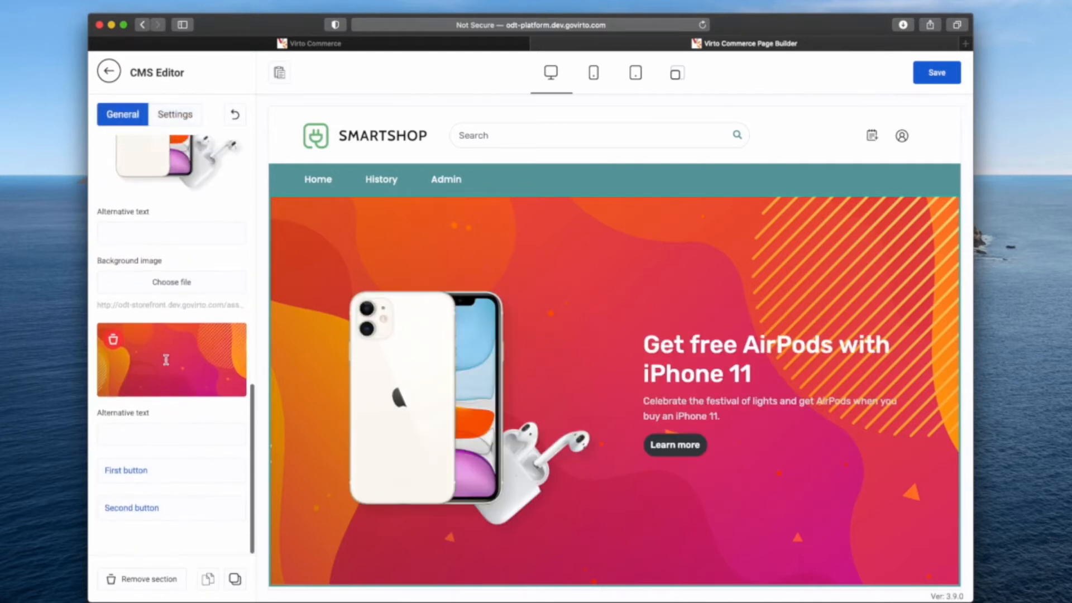
scroll(168, 335, "up", 4)
scroll(130, 439, "down", 4)
left_click(126, 482)
scroll(139, 491, "down", 5)
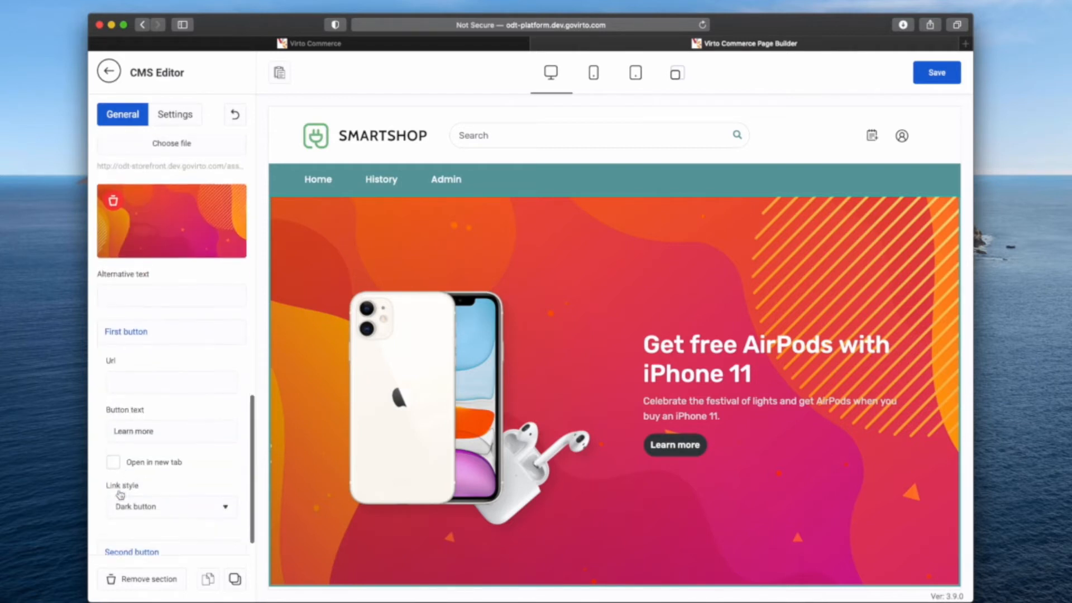
left_click(167, 502)
scroll(168, 491, "down", 1)
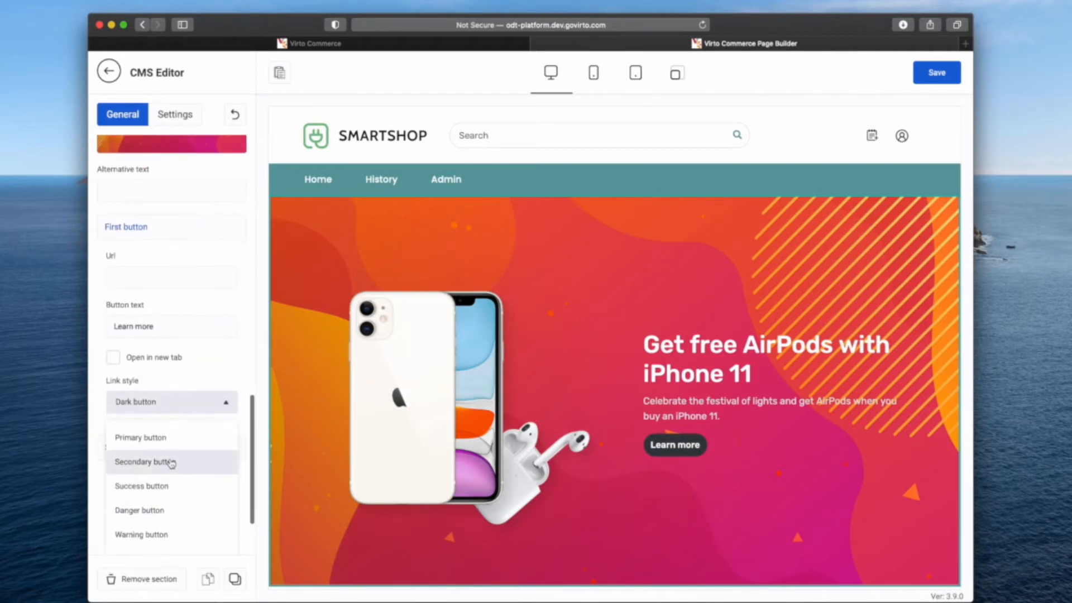
left_click(168, 463)
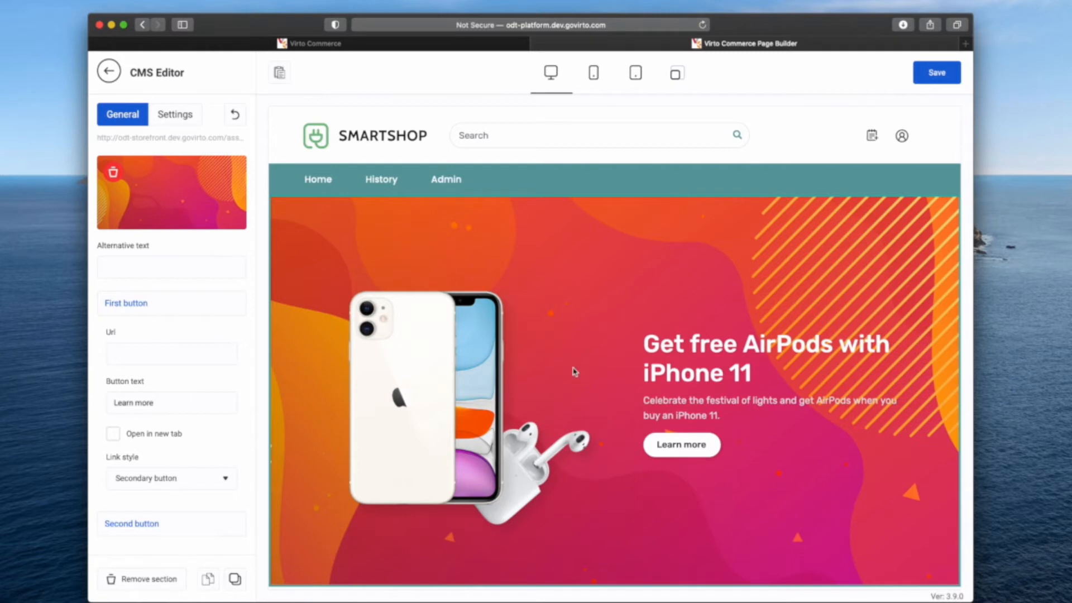
Save the promo page with the finished cover block
scroll(575, 372, "down", 3)
scroll(577, 374, "up", 3)
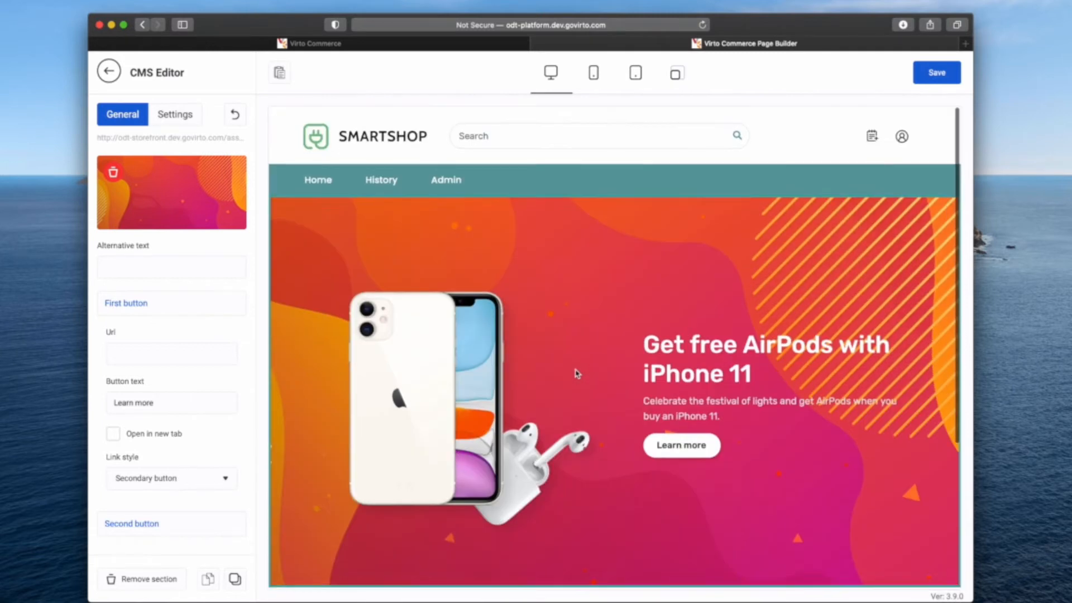
left_click(937, 78)
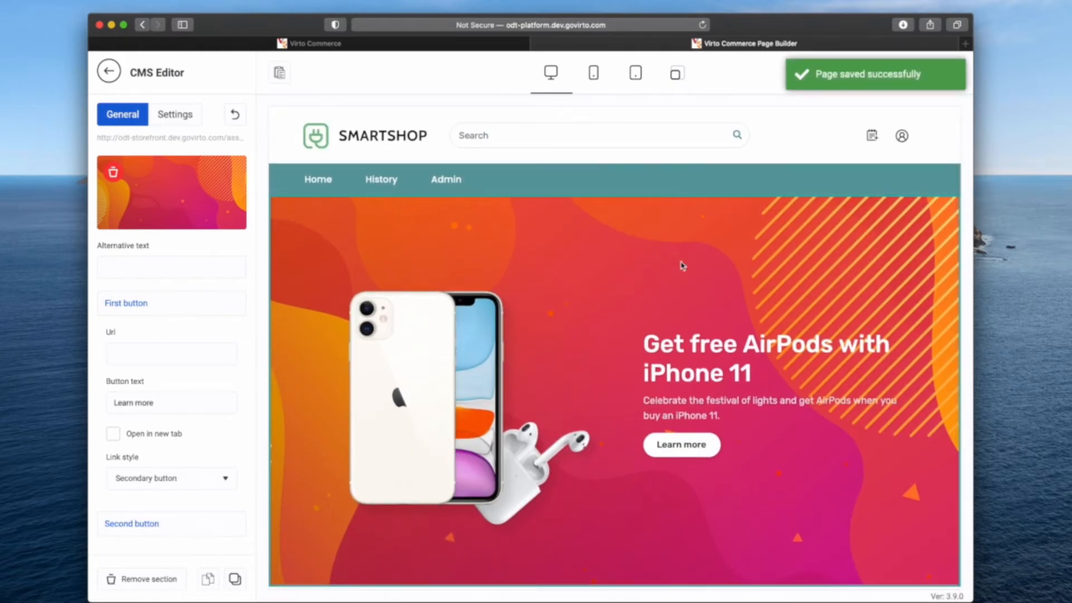
Return to the page's section list and add a "Features with icons in columns" block from the Features and Cards category
left_click(108, 72)
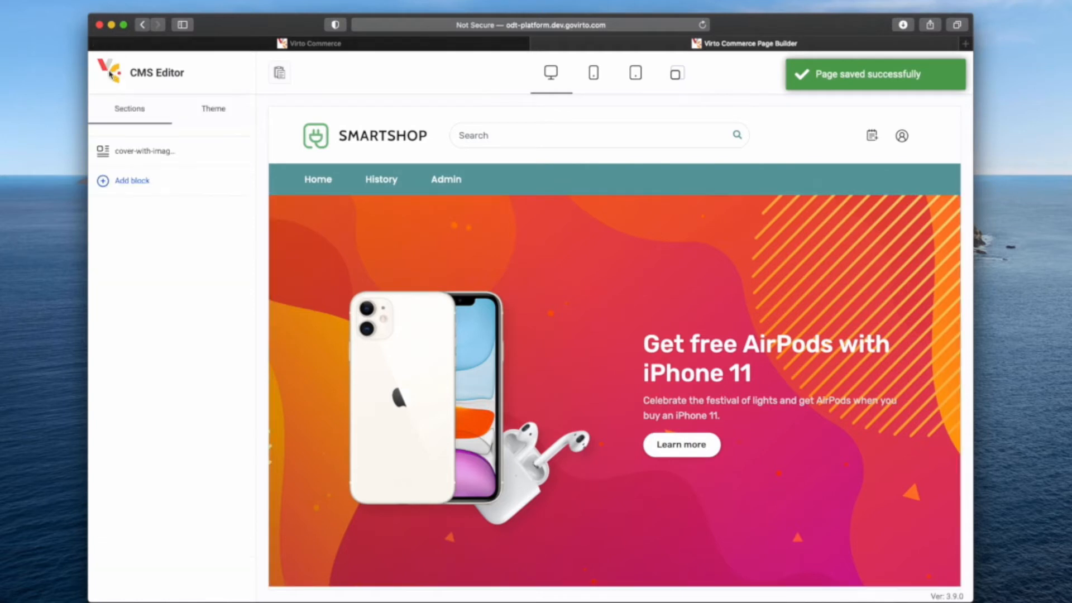
left_click(142, 183)
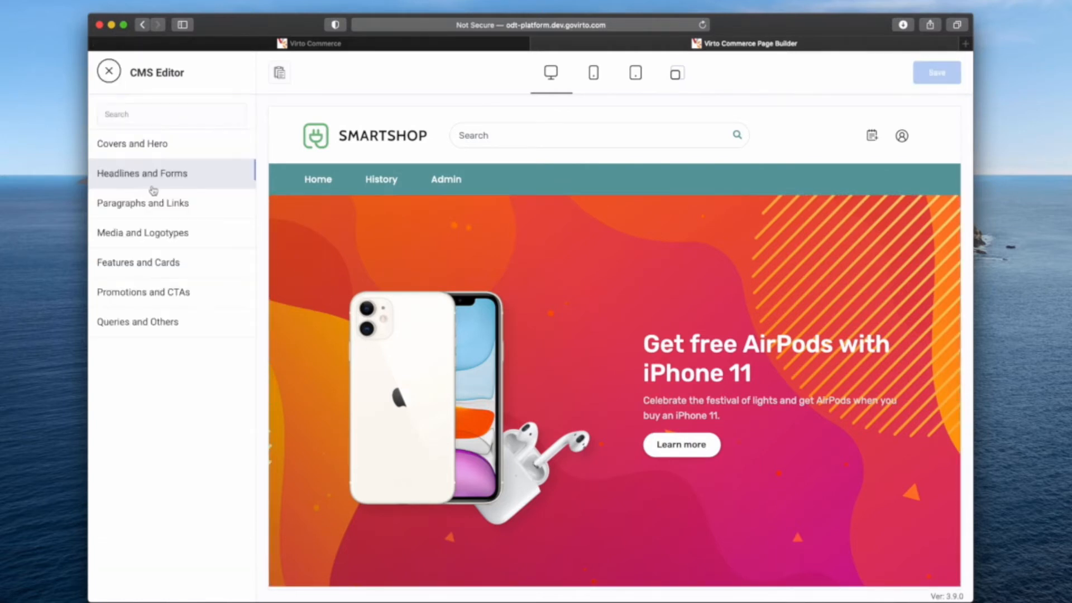
key("ctrl+Right")
key("ctrl+Left")
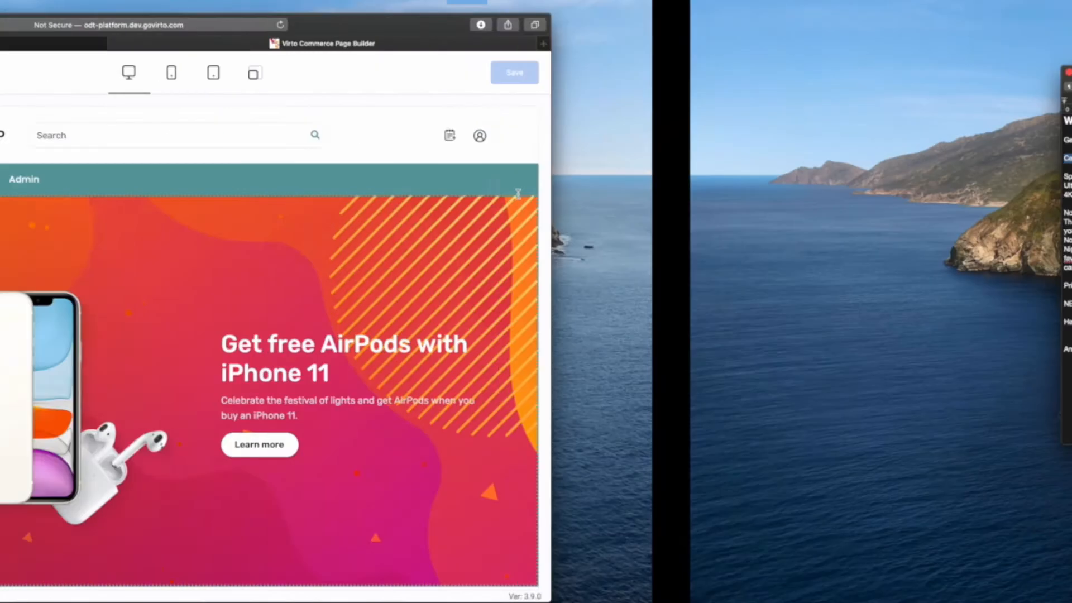
left_click(199, 267)
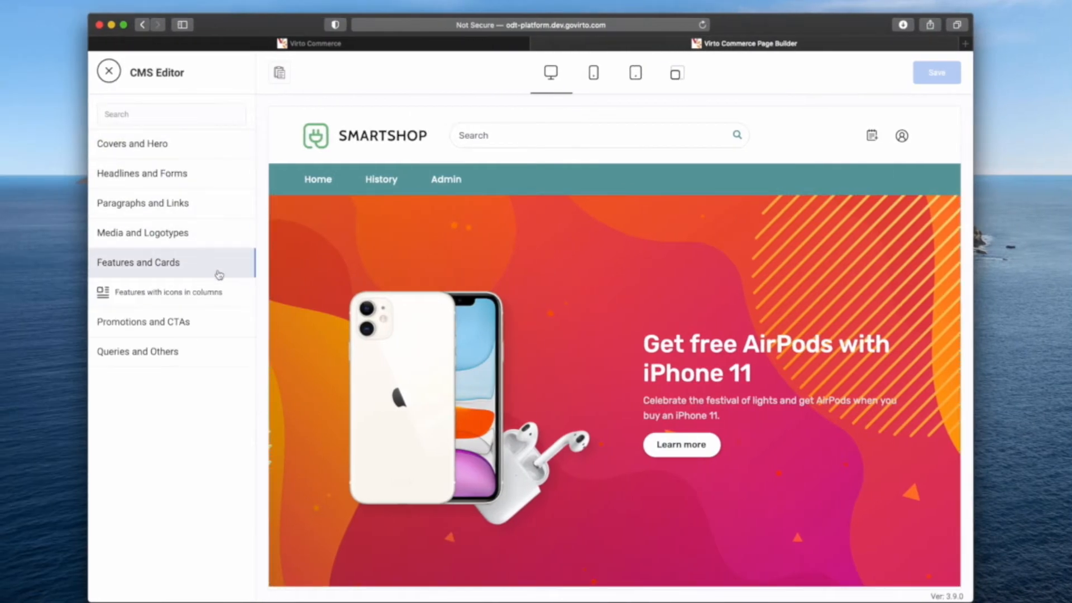
left_click(240, 293)
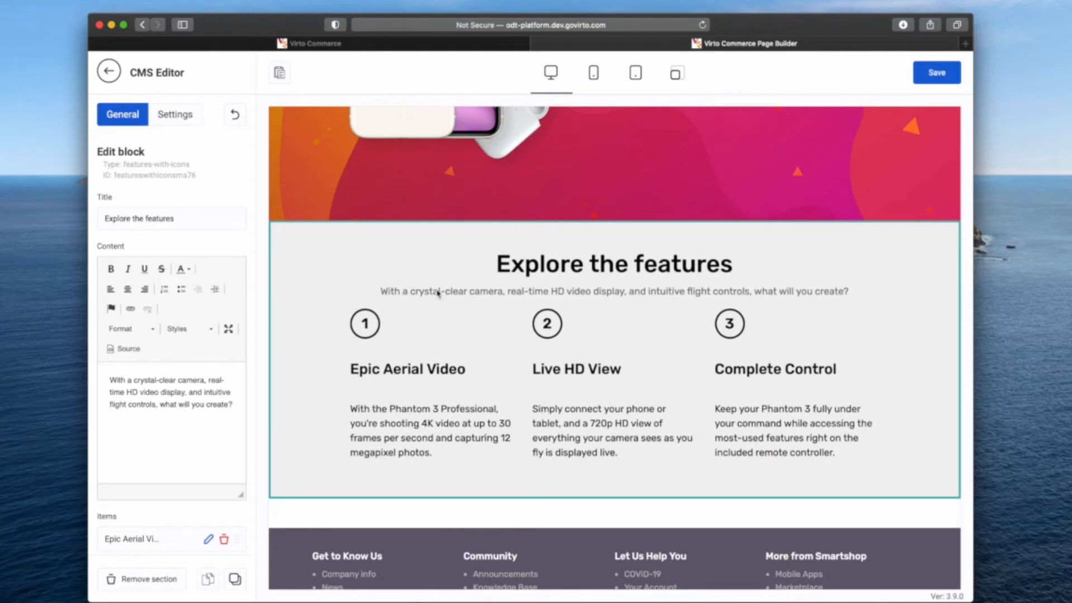
Set the features block's title to "Features" and clear its content text
left_click(237, 213)
key("super+a")
type("F")
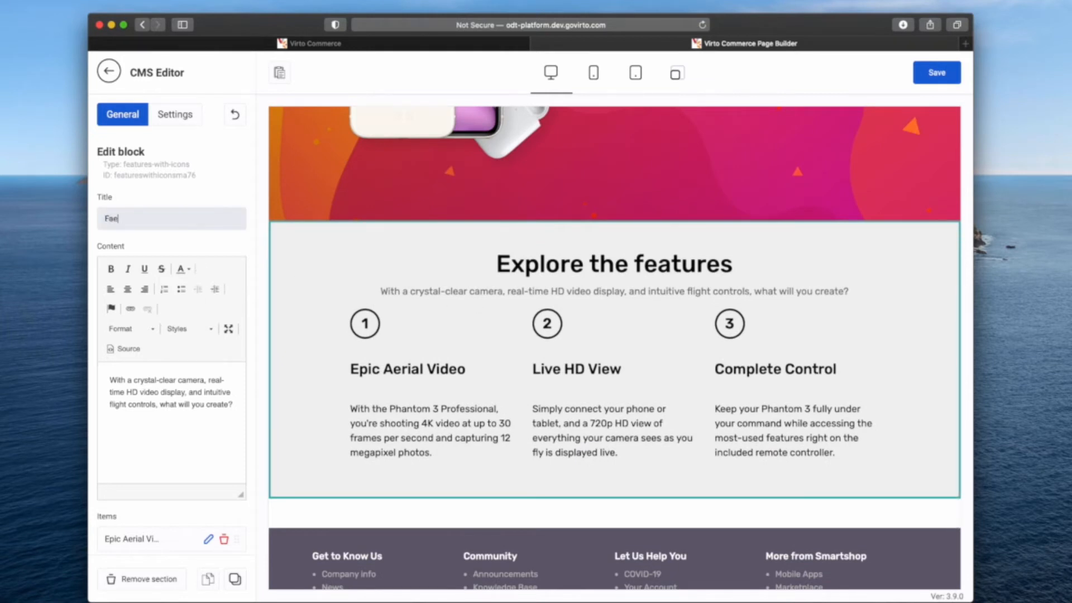
left_click(144, 374)
key("super+a")
key("BackSpace")
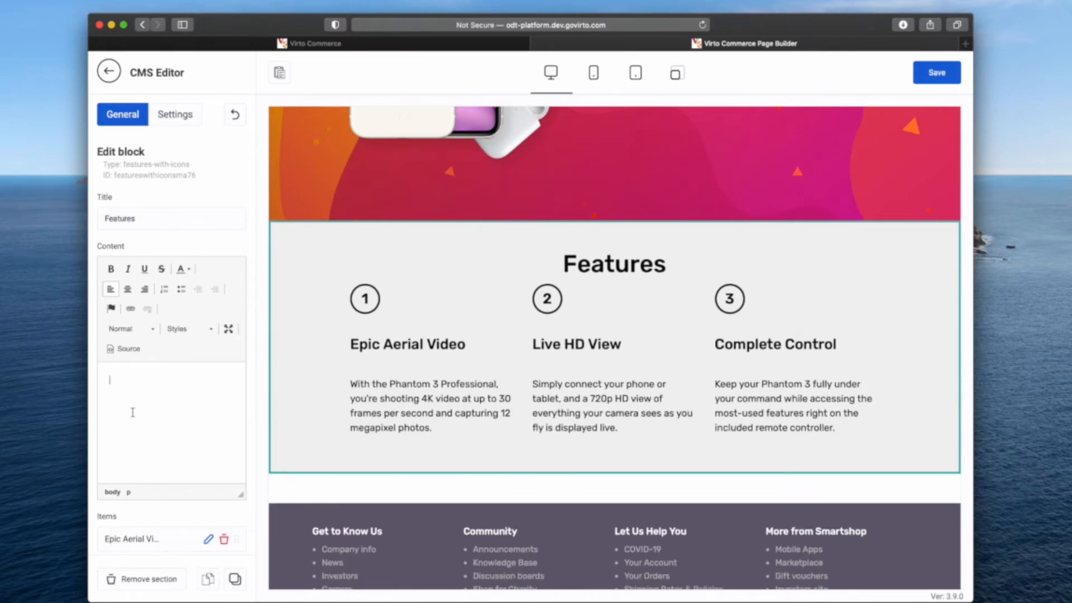
Retitle the Epic Aerial Video item as "Splash, Water and Dust Resistance", copying the text from the Webinar demo notes document
scroll(134, 414, "down", 5)
left_click(208, 443)
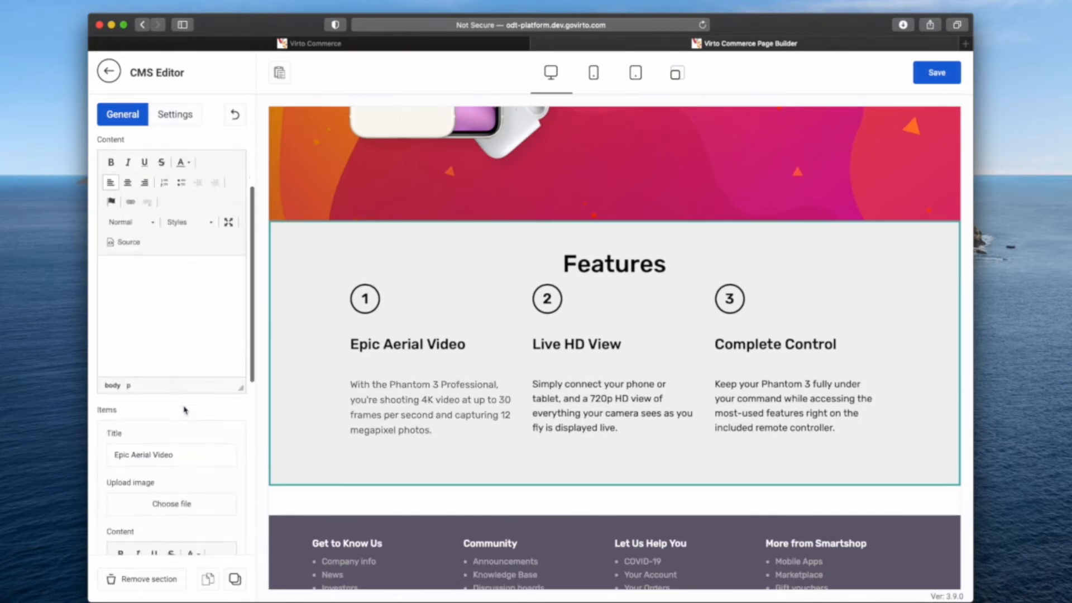
key("ctrl+Right")
left_click_drag(498, 173, 373, 174)
key("super+c")
key("ctrl+Left")
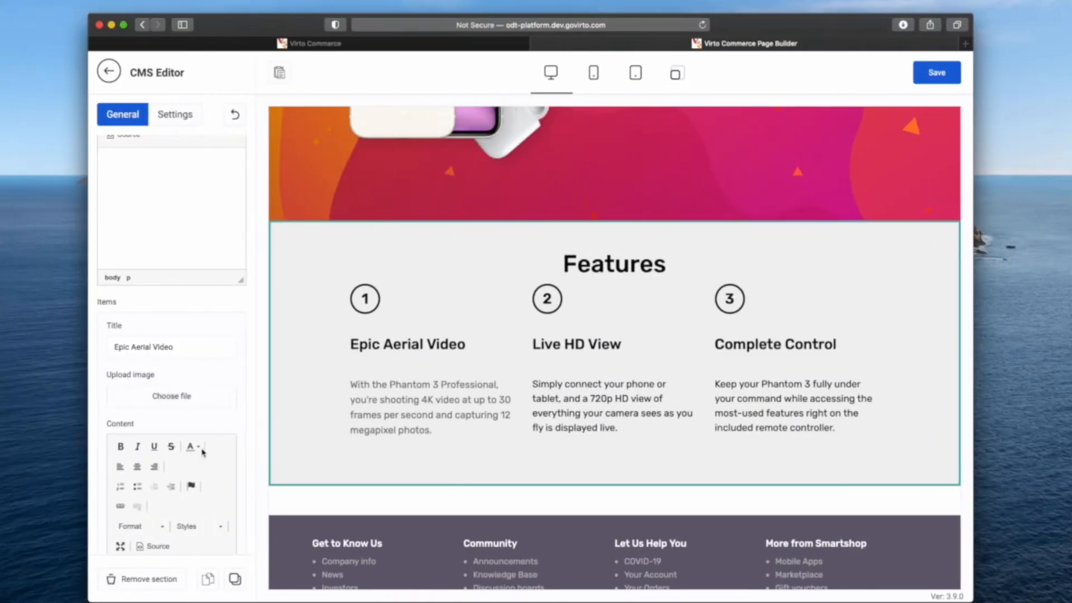
triple_click(197, 350)
key("super+v")
Clear the first feature item's description text and save the item
scroll(182, 363, "down", 5)
triple_click(182, 439)
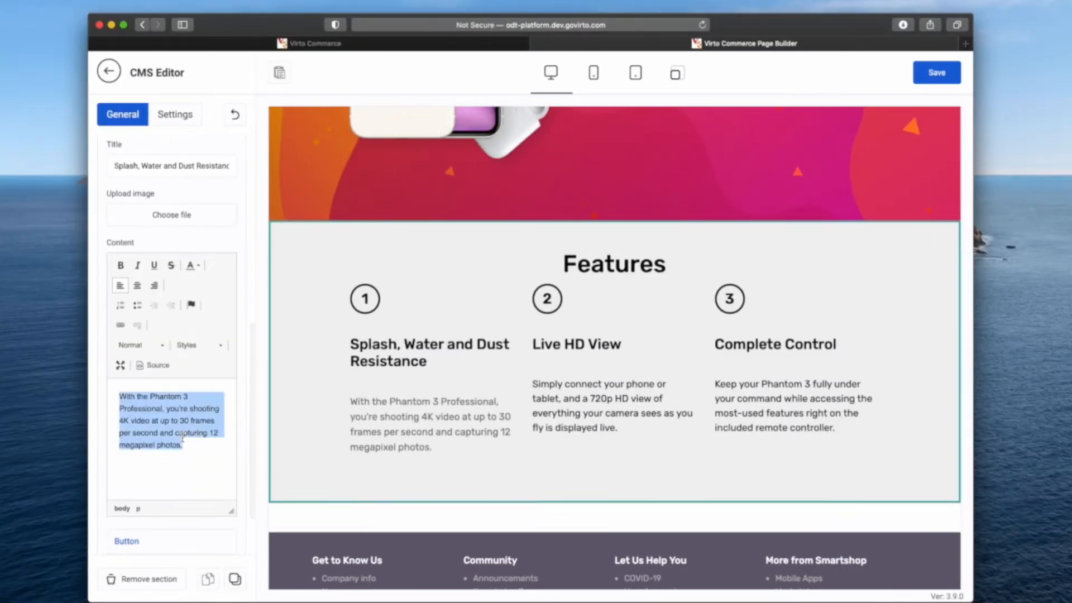
key("BackSpace")
scroll(167, 446, "down", 3)
left_click(143, 510)
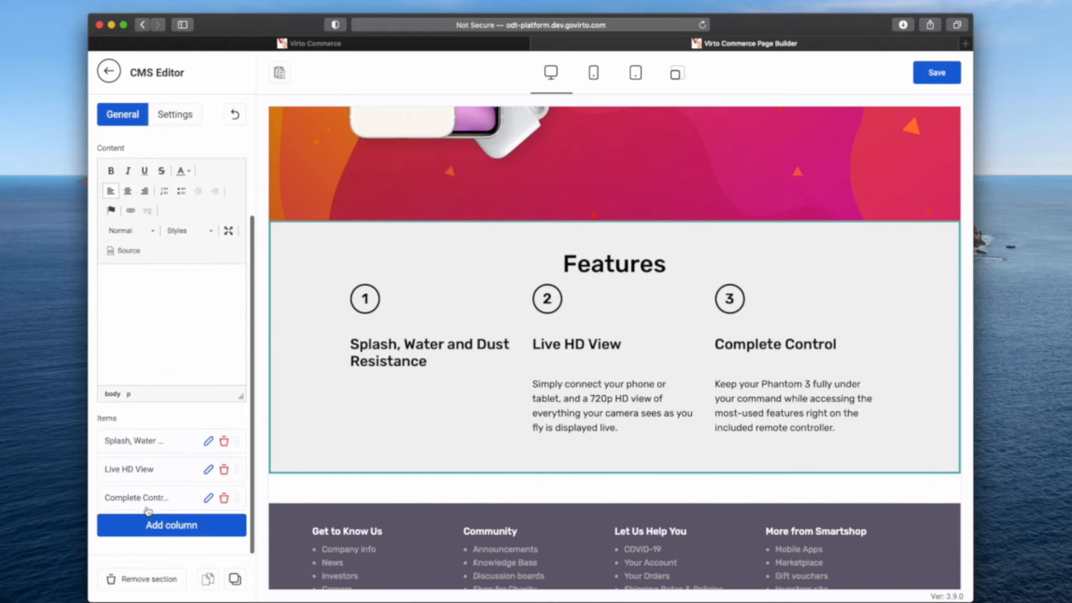
Retitle the Live HD View item as "Ultra-wide and Wide Cameras", copying the text from the Webinar demo notes document
left_click(208, 471)
key("ctrl+Right")
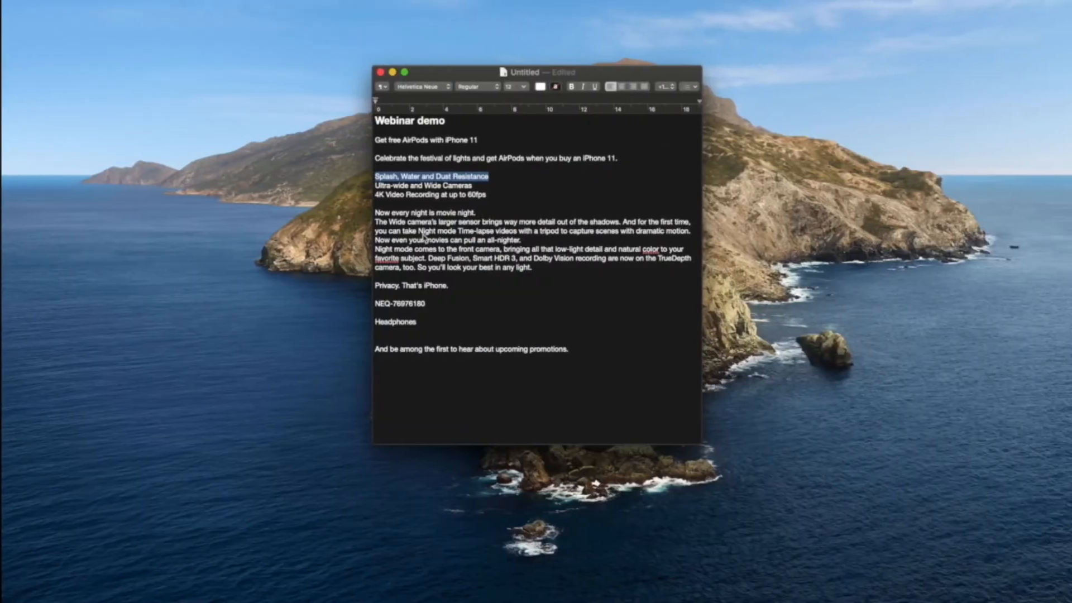
left_click_drag(472, 186, 352, 188)
key("super+c")
key("ctrl+Left")
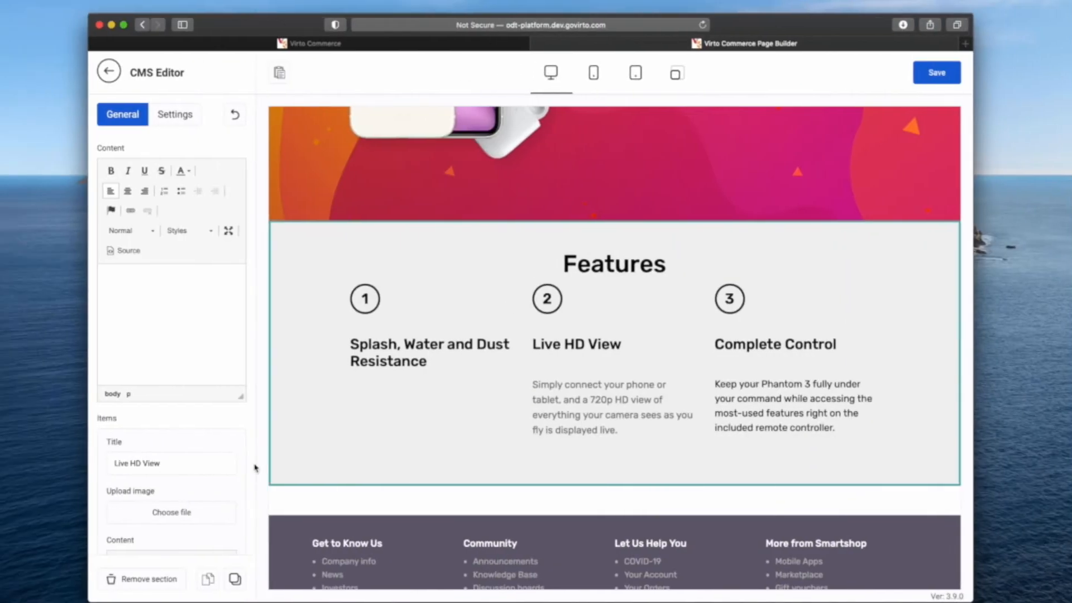
key("super+a")
key("super+v")
Clear the second feature item's description text and save the item
scroll(186, 462, "down", 6)
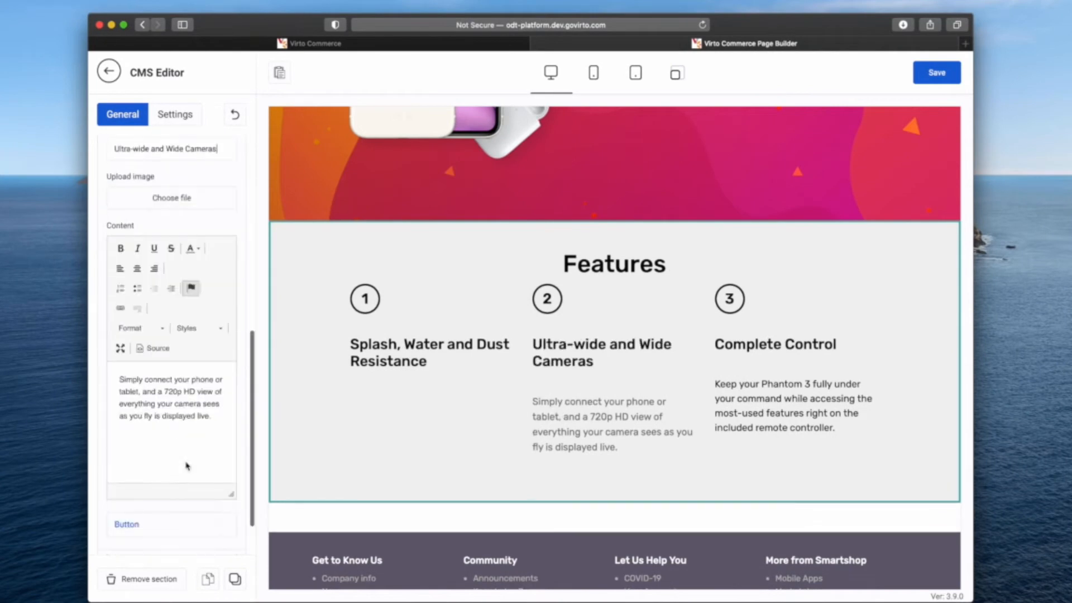
left_click(179, 427)
key("super+a")
key("BackSpace")
scroll(179, 427, "down", 2)
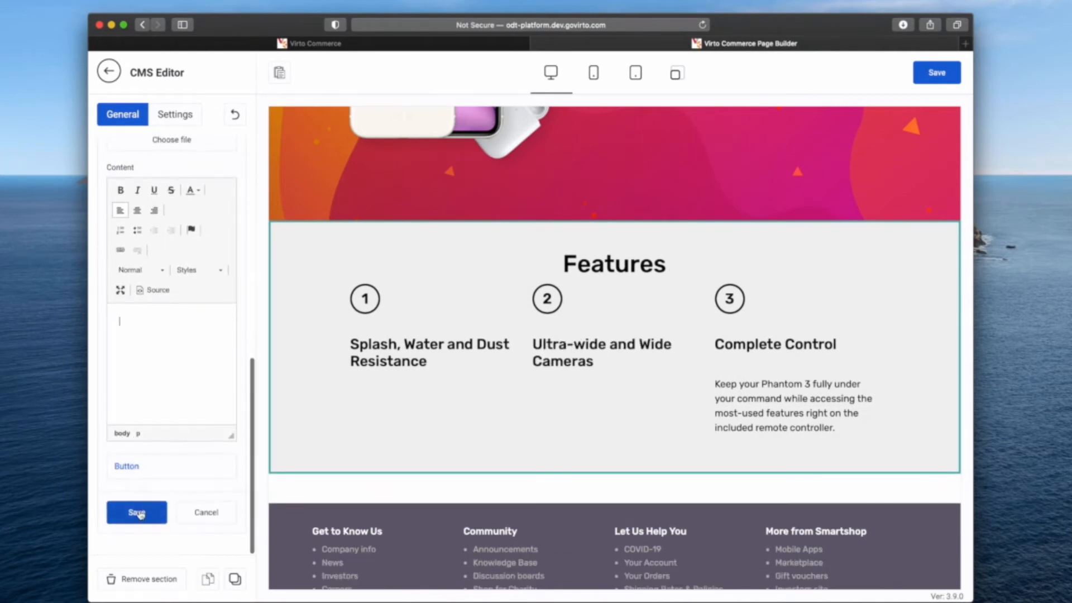
left_click(139, 511)
Retitle the Complete Control item as "4K Video Recording at up to 60fps", copying the text from the Webinar demo notes document
key("ctrl+Right")
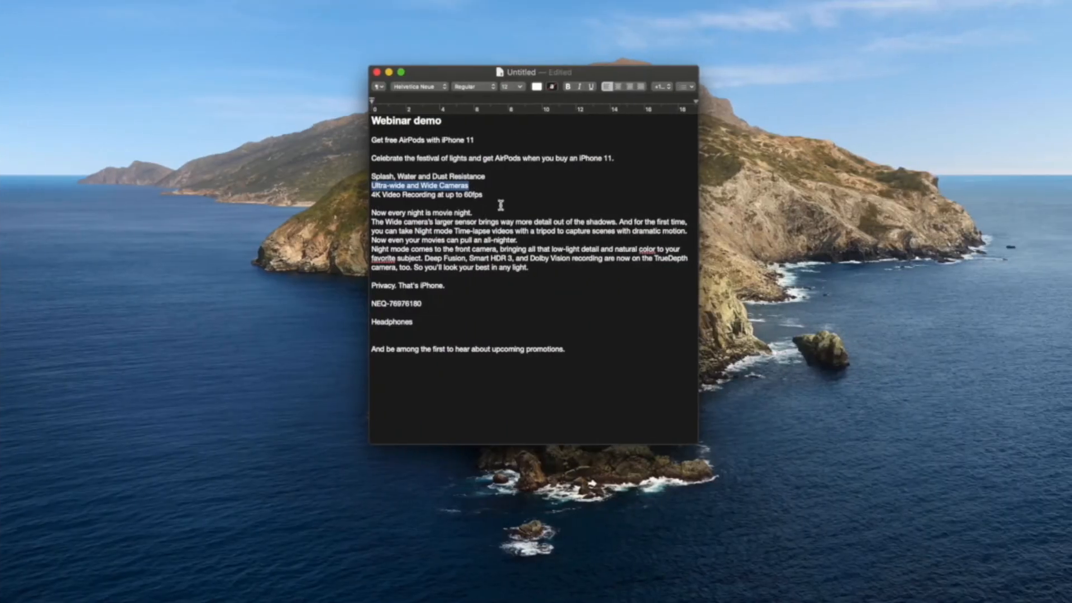
left_click_drag(484, 195, 355, 200)
key("super+c")
key("ctrl+Left")
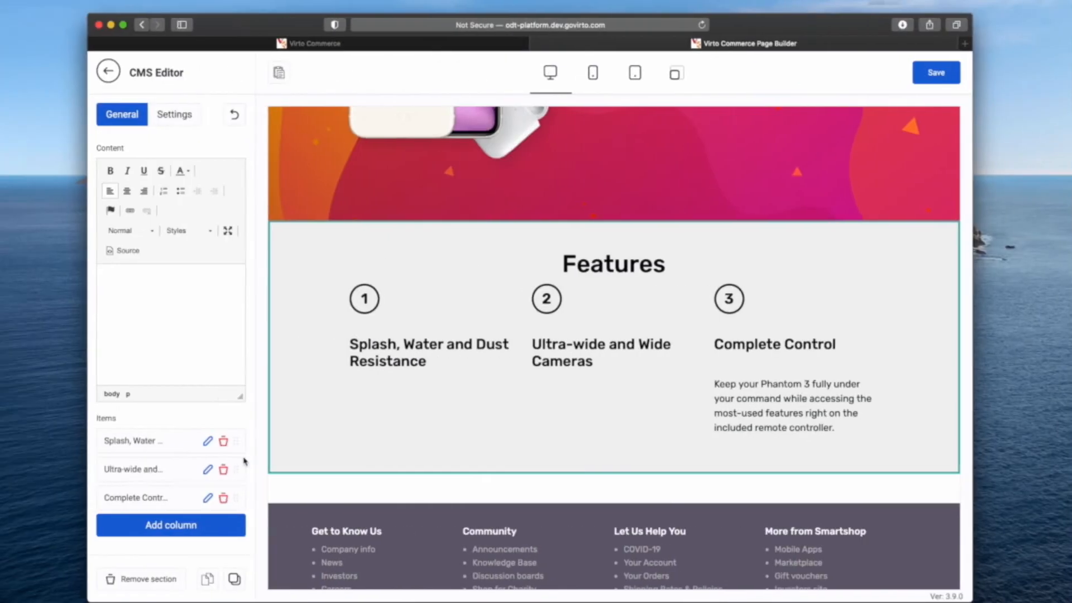
left_click(209, 498)
scroll(211, 506, "down", 3)
left_click(194, 318)
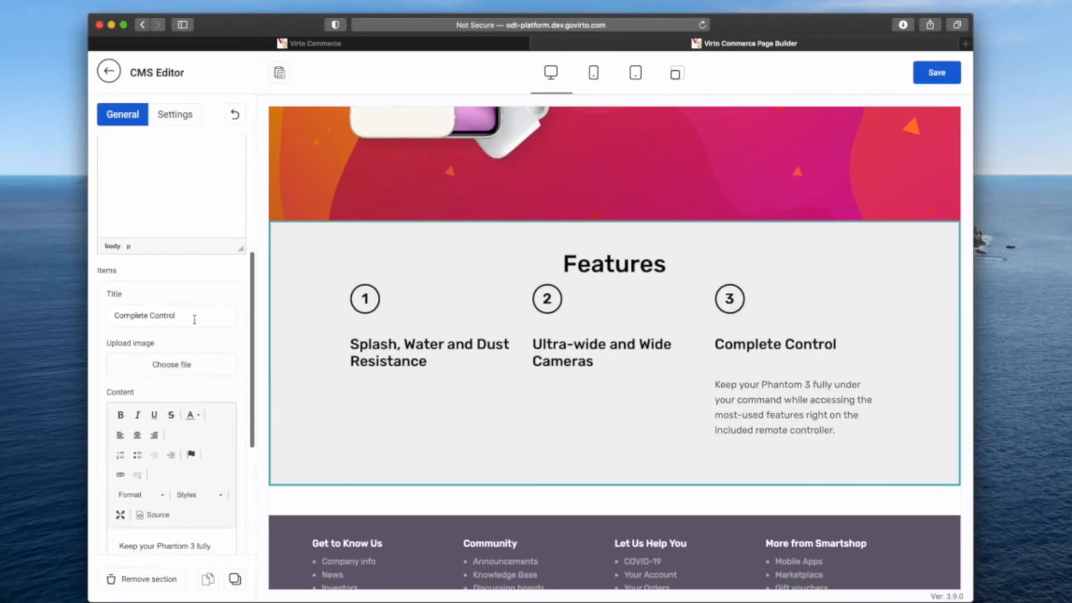
key("super+v")
Clear the third feature item's description text and save the item
scroll(193, 319, "down", 3)
left_click(175, 437)
key("super+a")
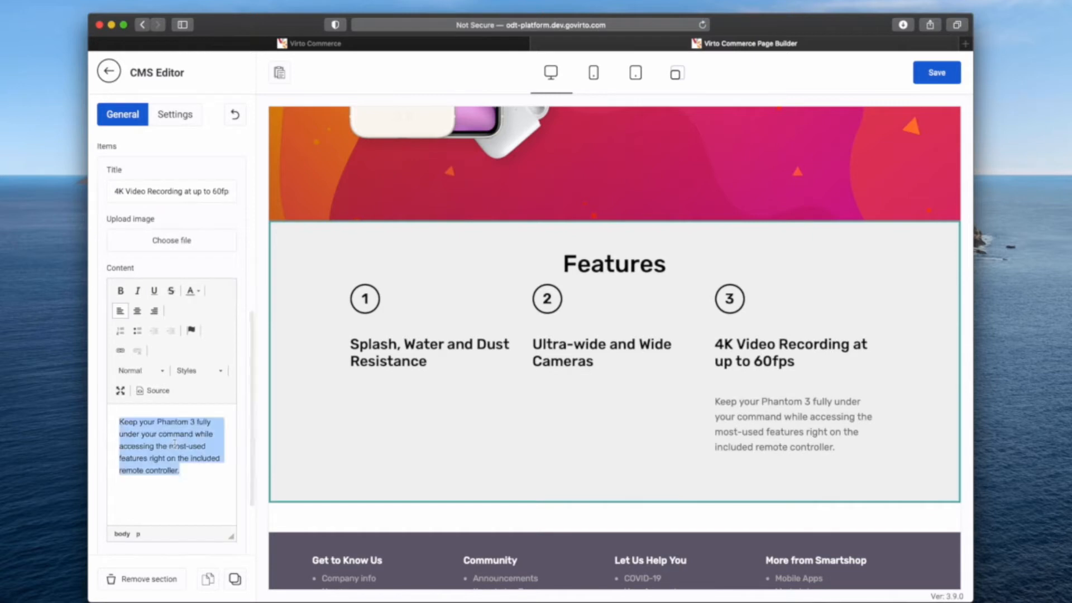
key("BackSpace")
scroll(172, 335, "down", 3)
left_click(151, 534)
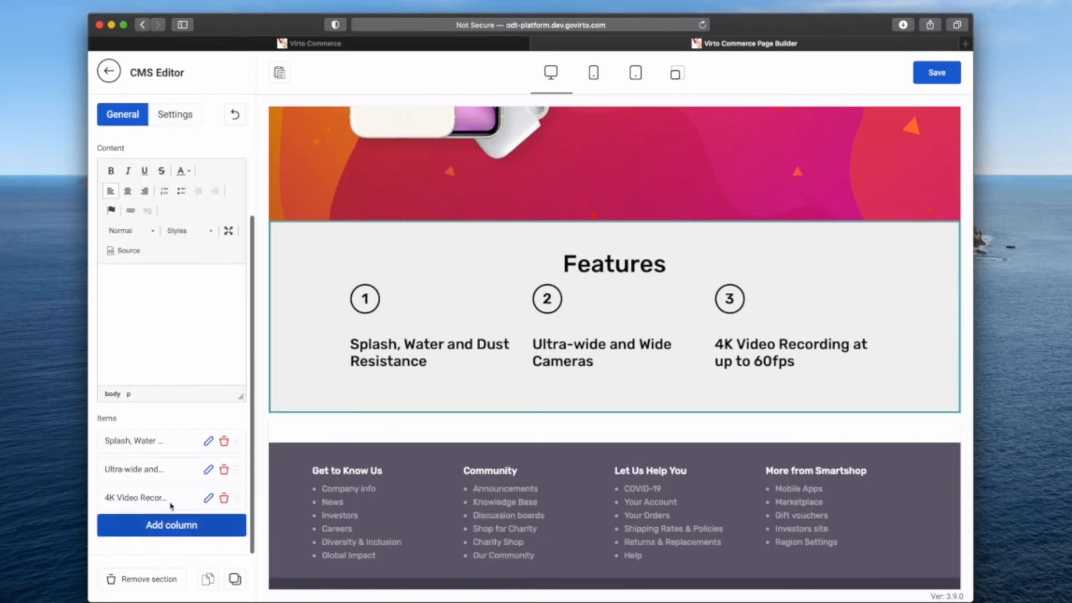
Add a fourth column to the features block and set its columns in row to 4
left_click(173, 522)
scroll(175, 482, "down", 1)
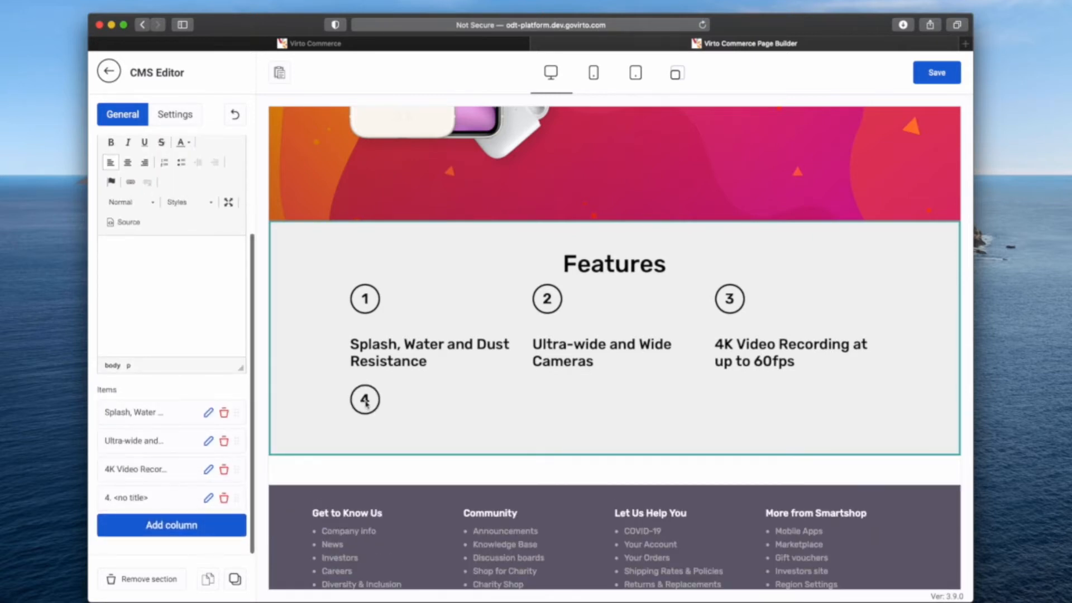
left_click(181, 118)
left_click(207, 249)
left_click(133, 356)
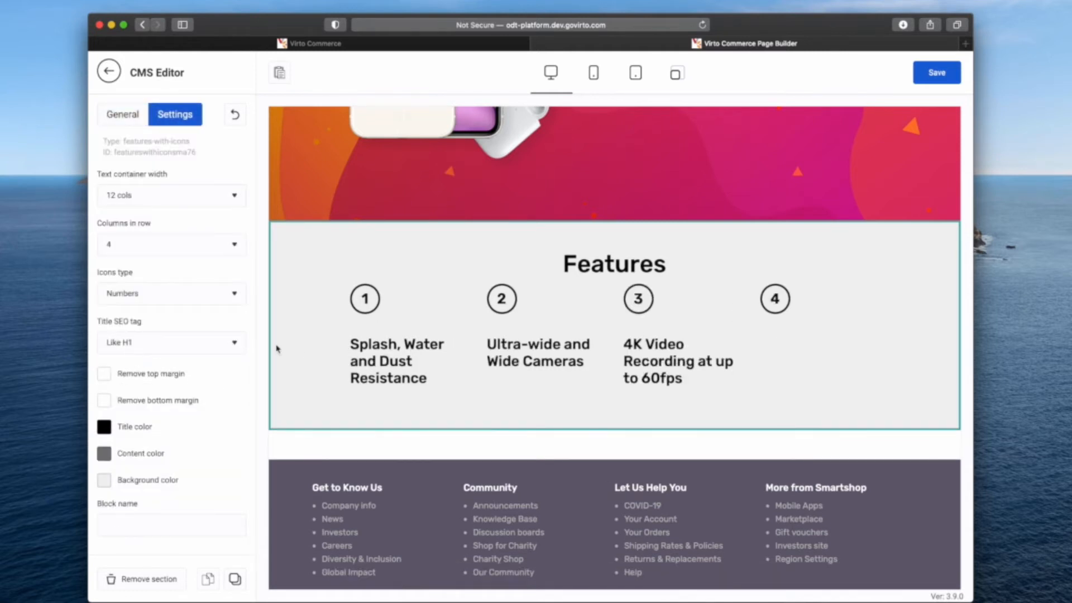
Set the features block's columns in row back to 3 and remove the untitled fourth column
left_click(211, 246)
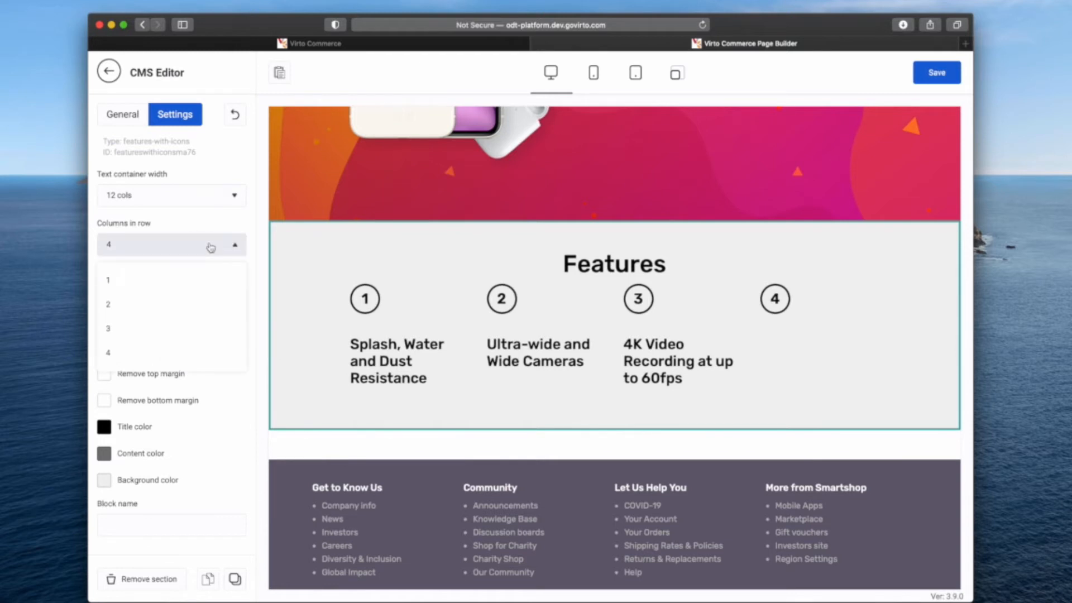
left_click(149, 331)
left_click(126, 116)
scroll(201, 424, "down", 5)
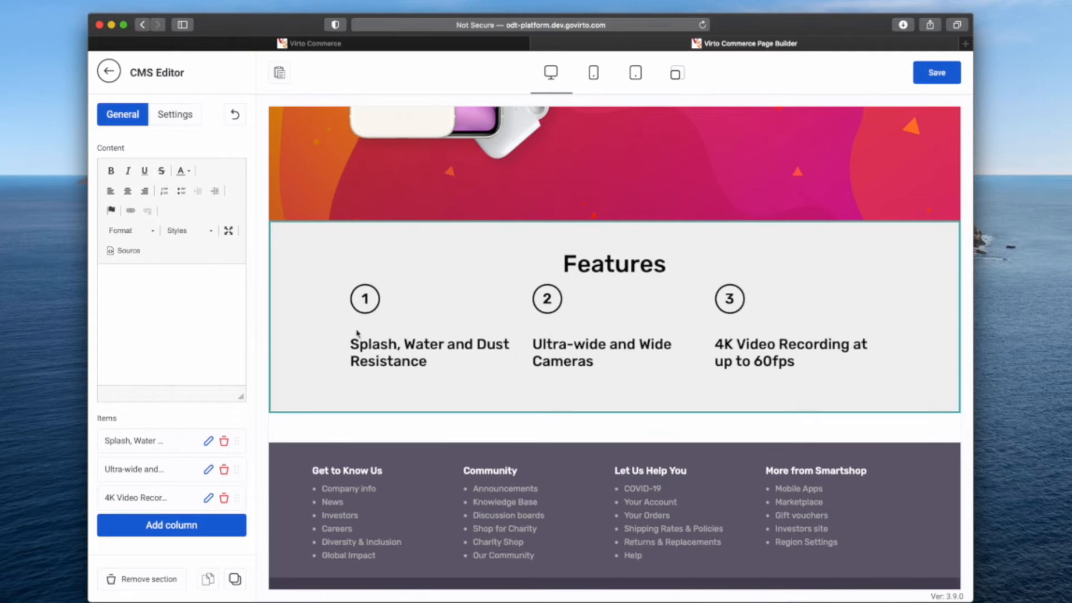
Change the features block's icons type to Letters
left_click(175, 114)
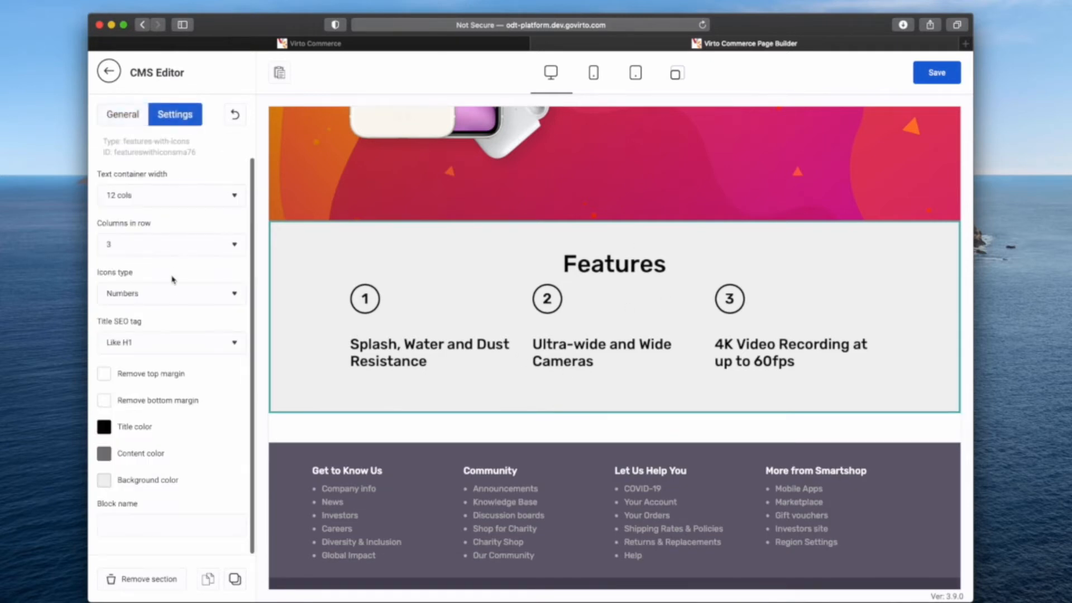
scroll(177, 337, "up", 2)
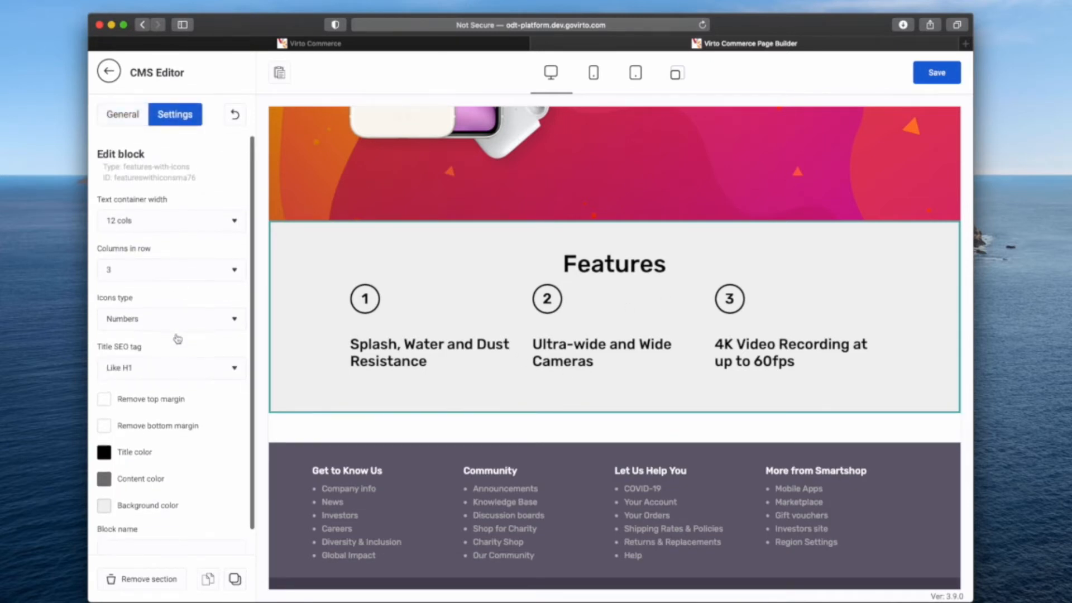
scroll(199, 319, "down", 2)
scroll(199, 319, "up", 2)
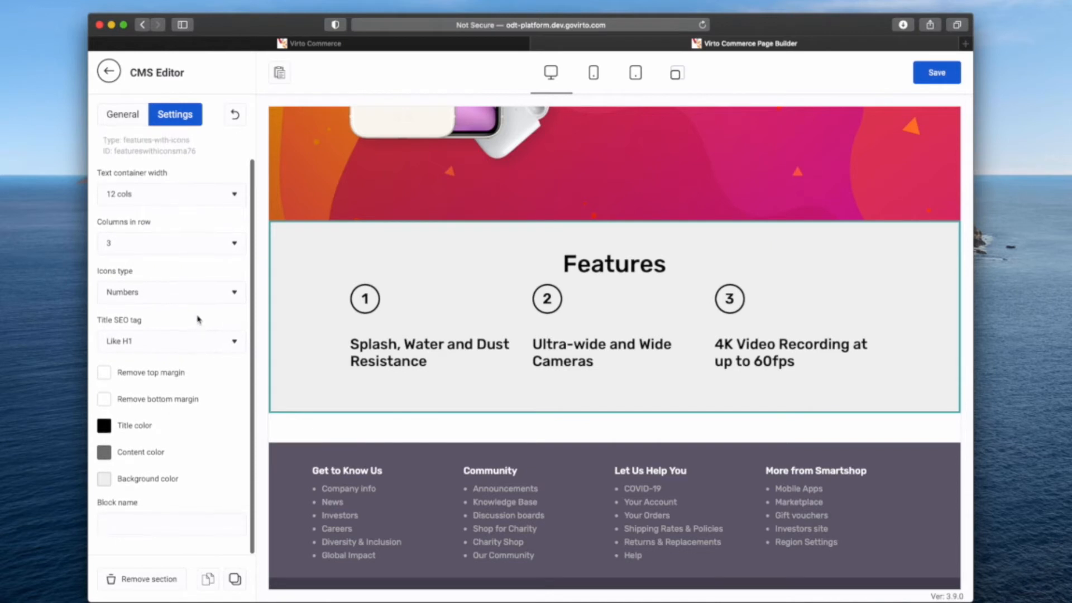
left_click(192, 317)
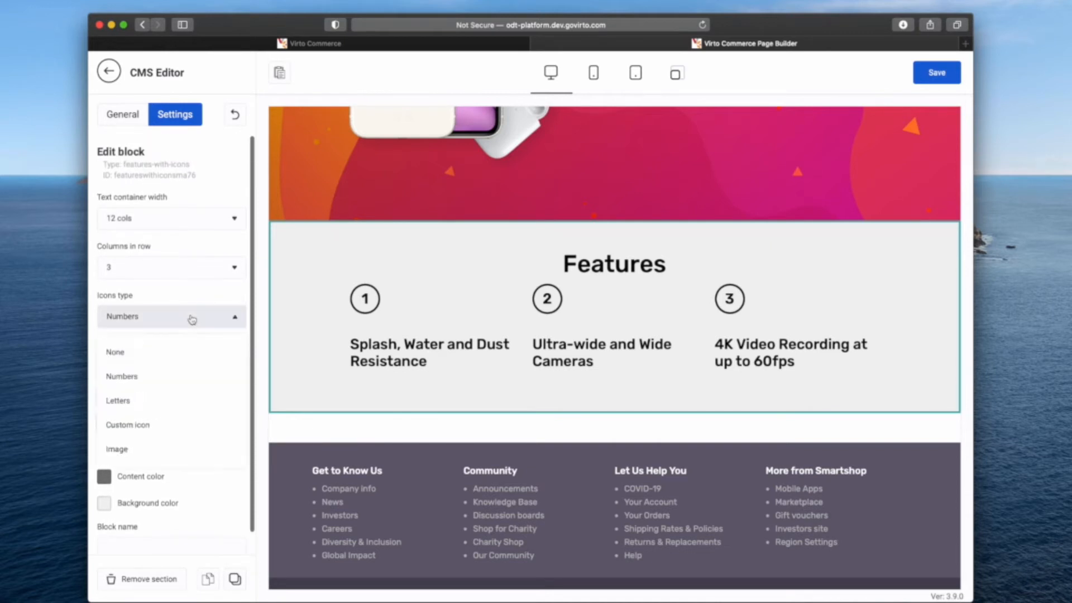
left_click(141, 406)
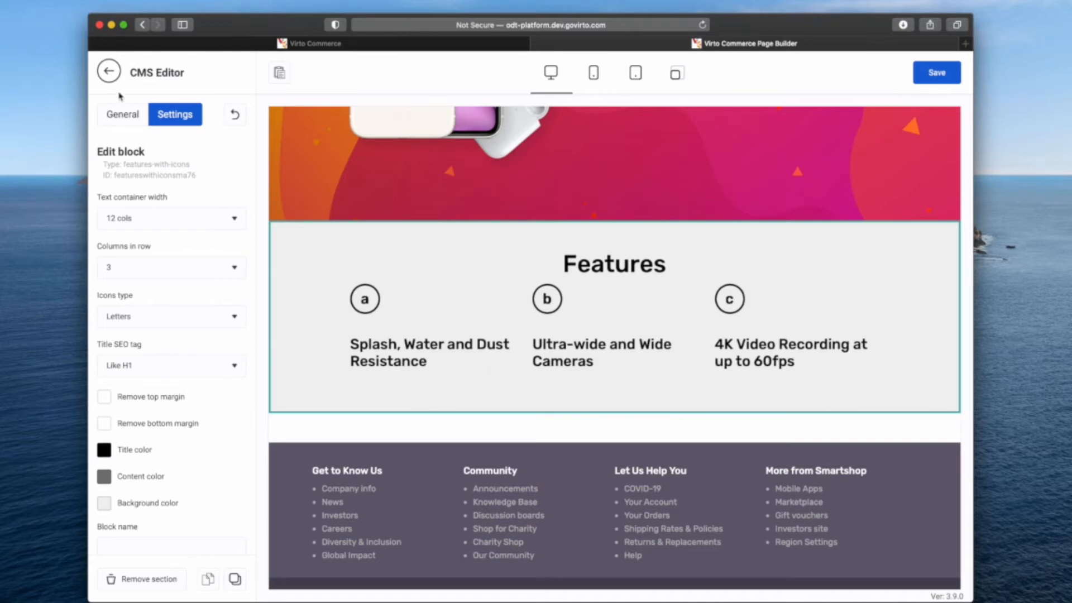
Add a "Simple text with title" block from Paragraphs and Links below the features block
left_click(110, 78)
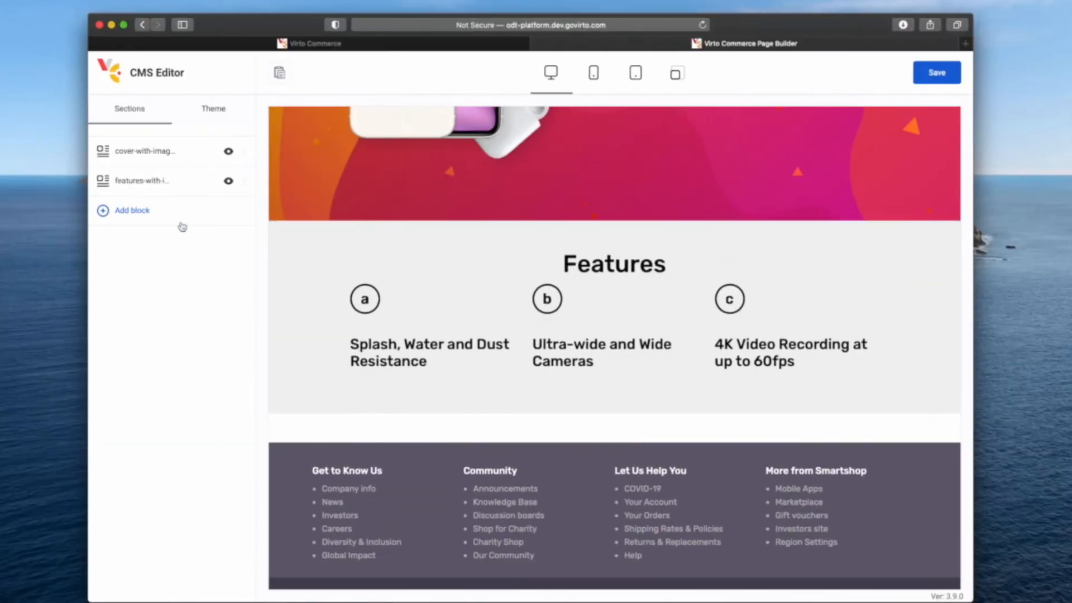
left_click(180, 223)
left_click(179, 215)
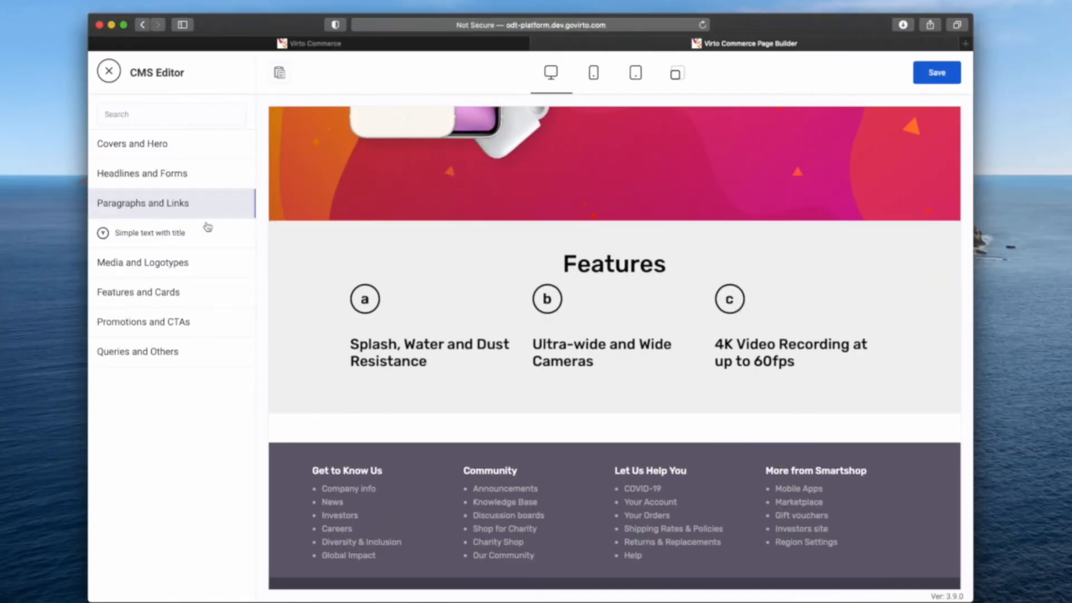
left_click(239, 232)
scroll(474, 423, "down", 5)
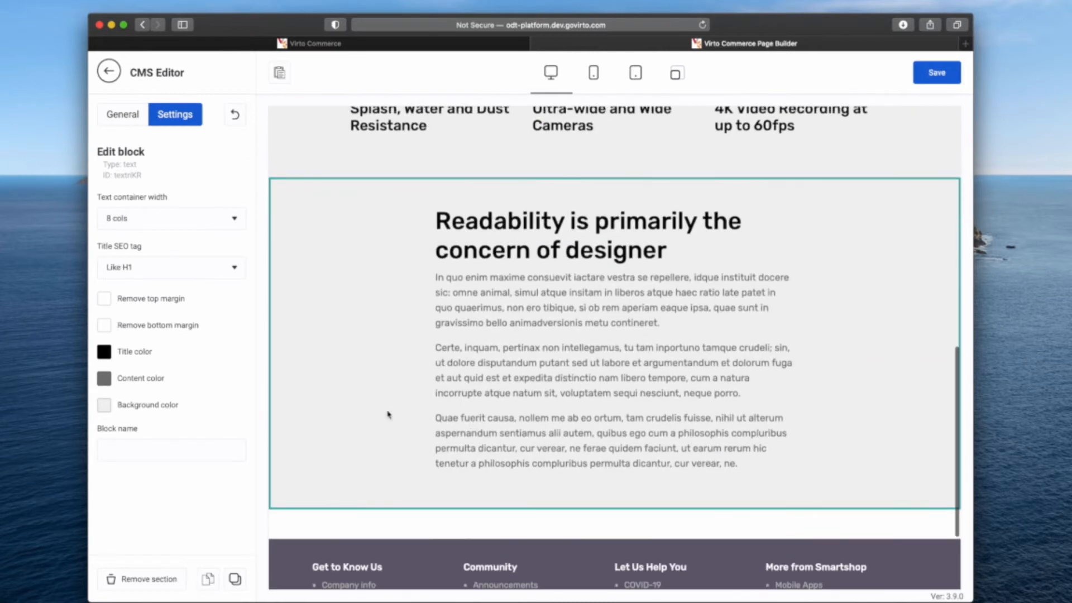
Set the new text block's background color to white and its text container width to 12 cols
left_click(104, 405)
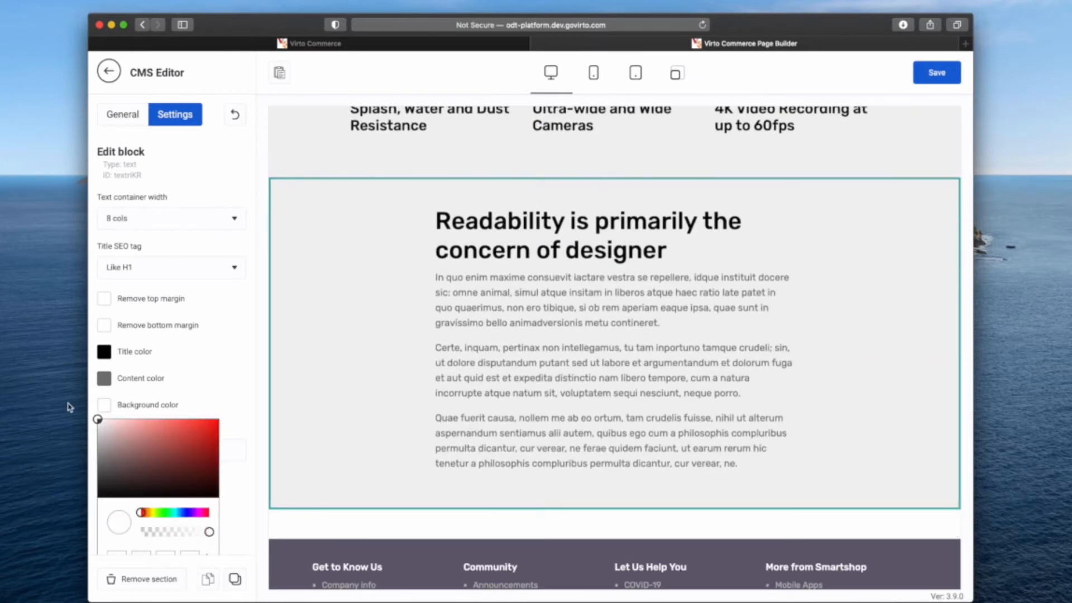
left_click(228, 380)
left_click(166, 217)
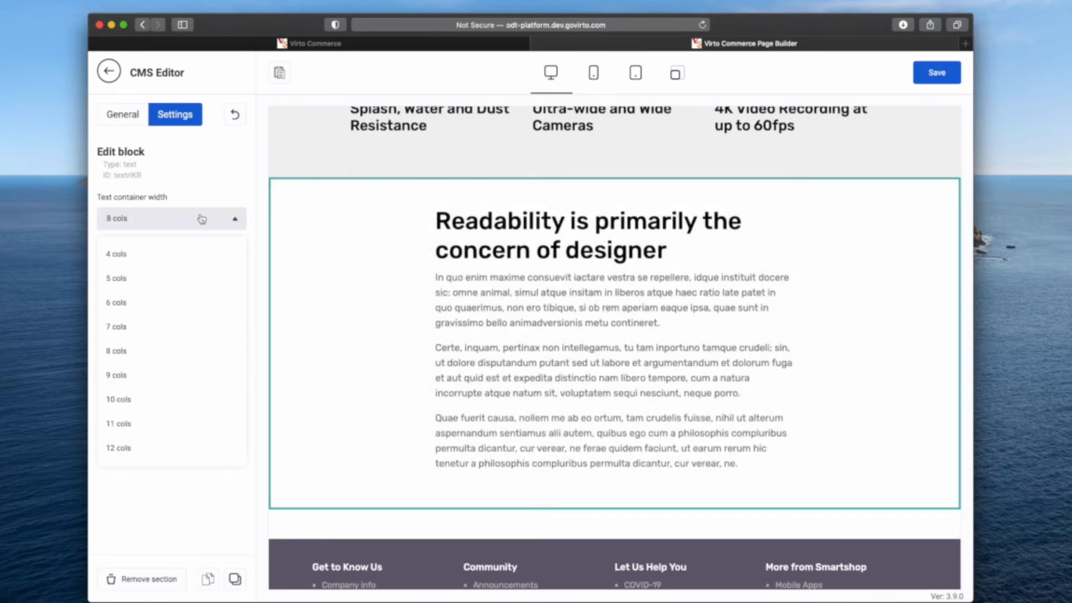
left_click(151, 446)
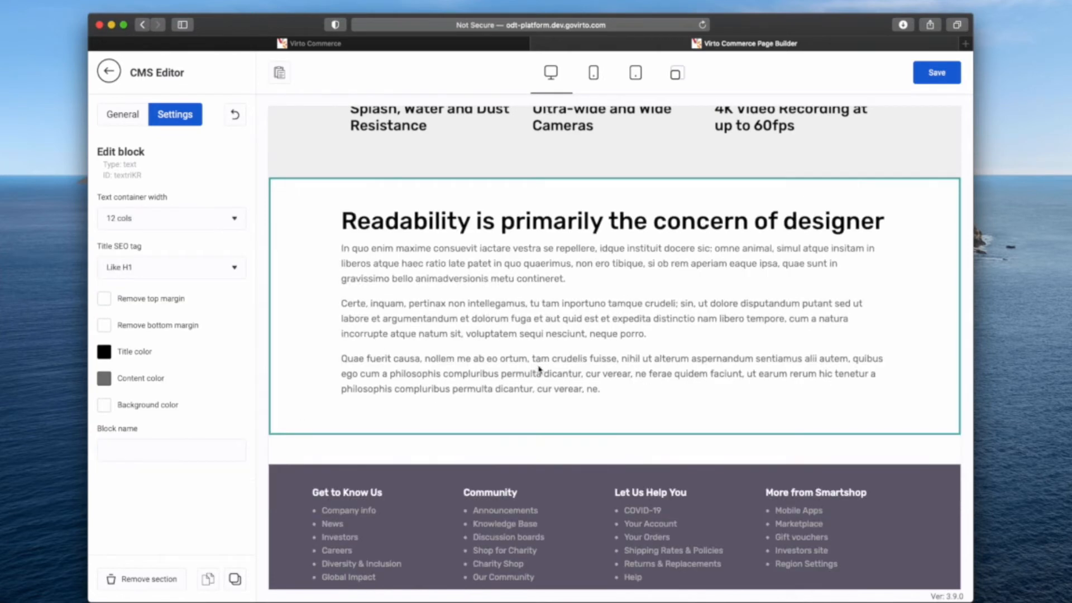
Copy "Now every night is movie night." from the webinar notes and paste it as the text block's title
scroll(530, 362, "up", 3)
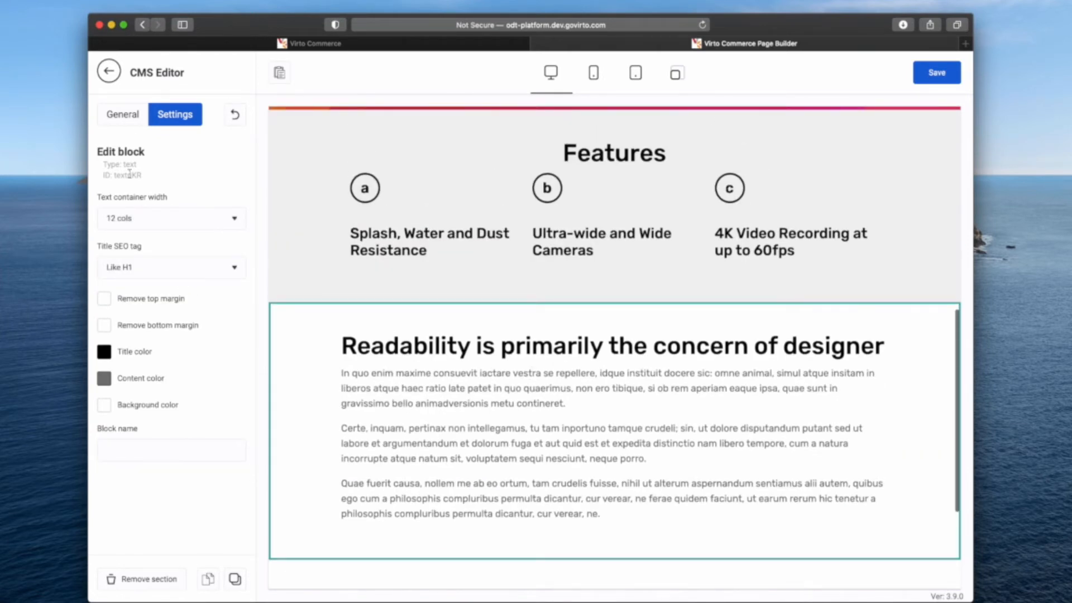
left_click(123, 115)
key("ctrl+Right")
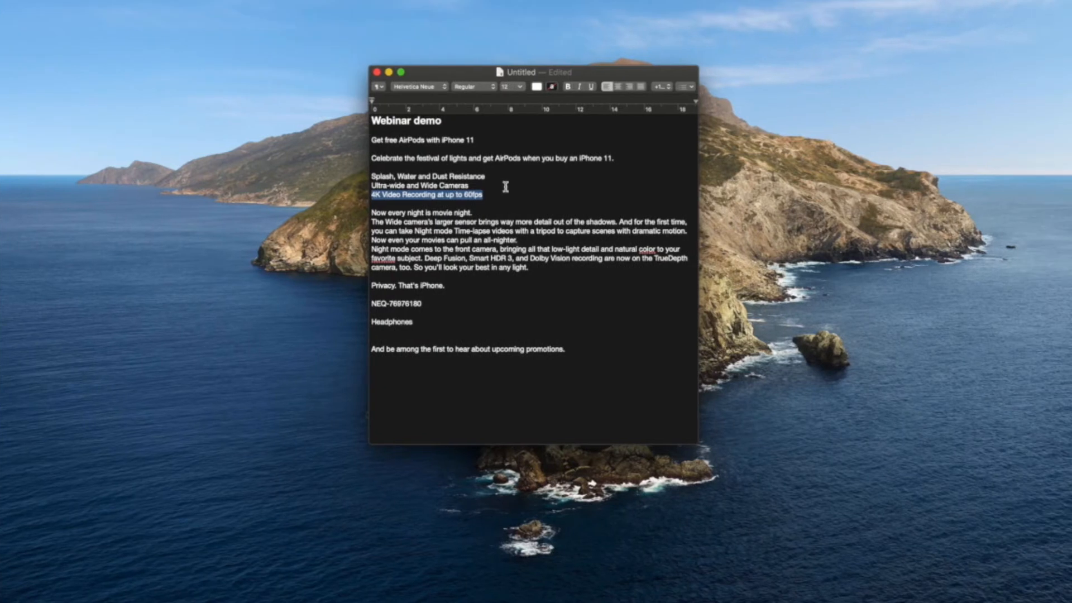
left_click_drag(487, 207, 351, 209)
left_click_drag(505, 209, 365, 211)
key("super+c")
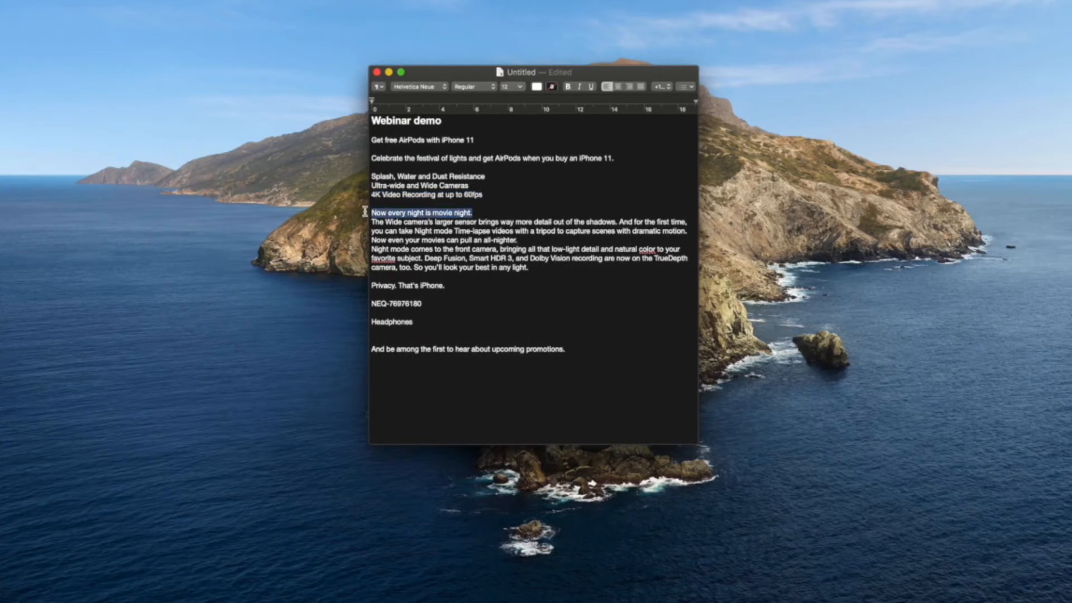
key("ctrl+Left")
triple_click(191, 217)
key("super+v")
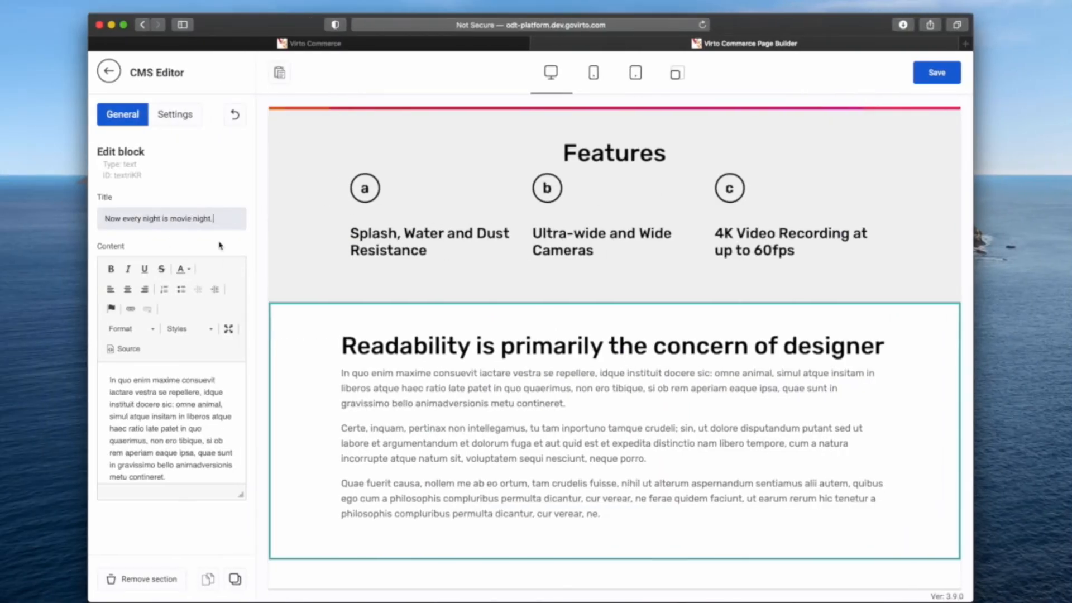
Replace the text block's content with the two note paragraphs from "The Wide camera's larger sensor" through "look your best in any light."
key("ctrl+Right")
left_click_drag(530, 267, 352, 224)
key("super+c")
key("ctrl+Left")
left_click(191, 418)
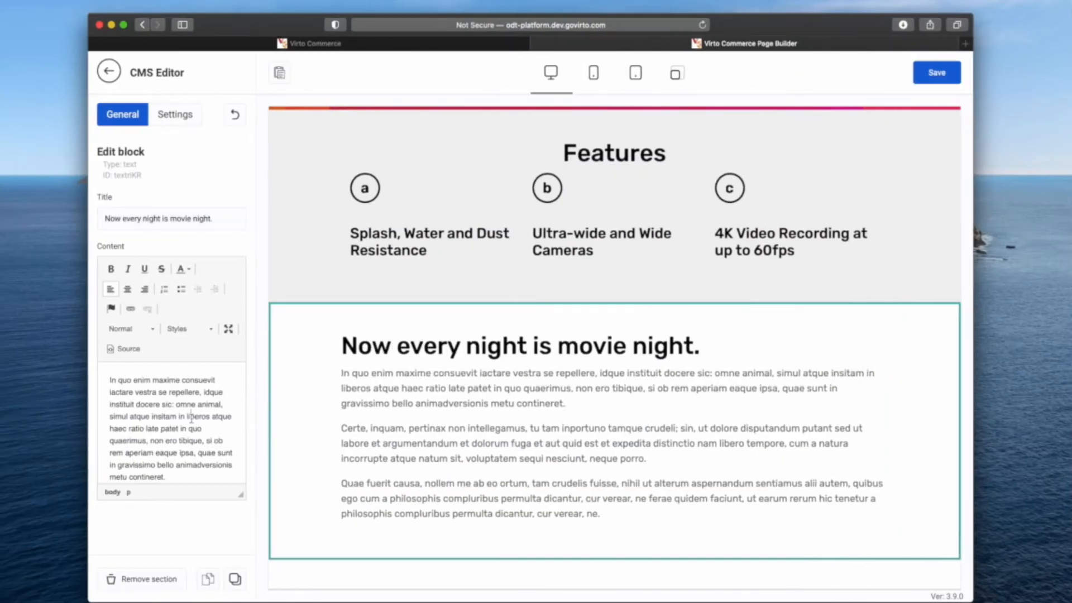
key("super+a")
key("super+v")
Set the text block's title SEO tag to H2
left_click(175, 115)
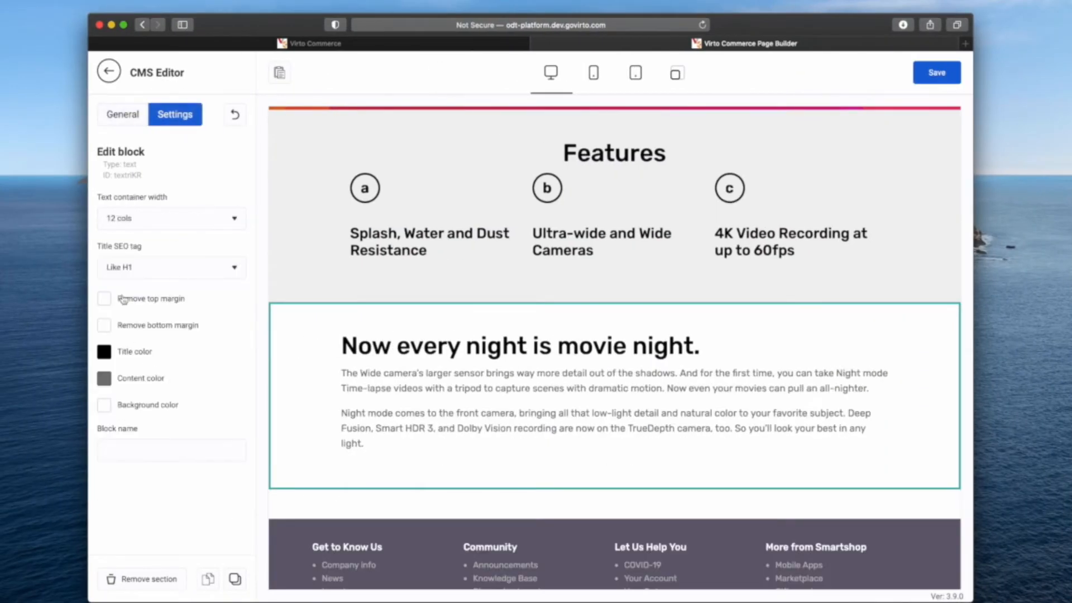
left_click(196, 272)
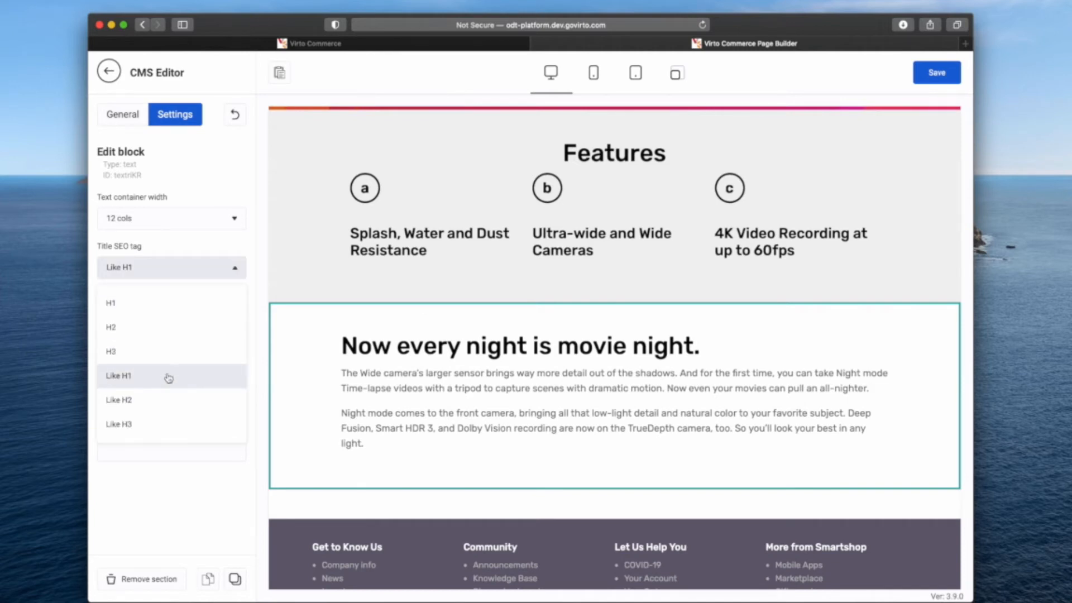
left_click(149, 328)
Select the iPhone 11 cover block and set its title SEO tag to H1
scroll(615, 279, "up", 10)
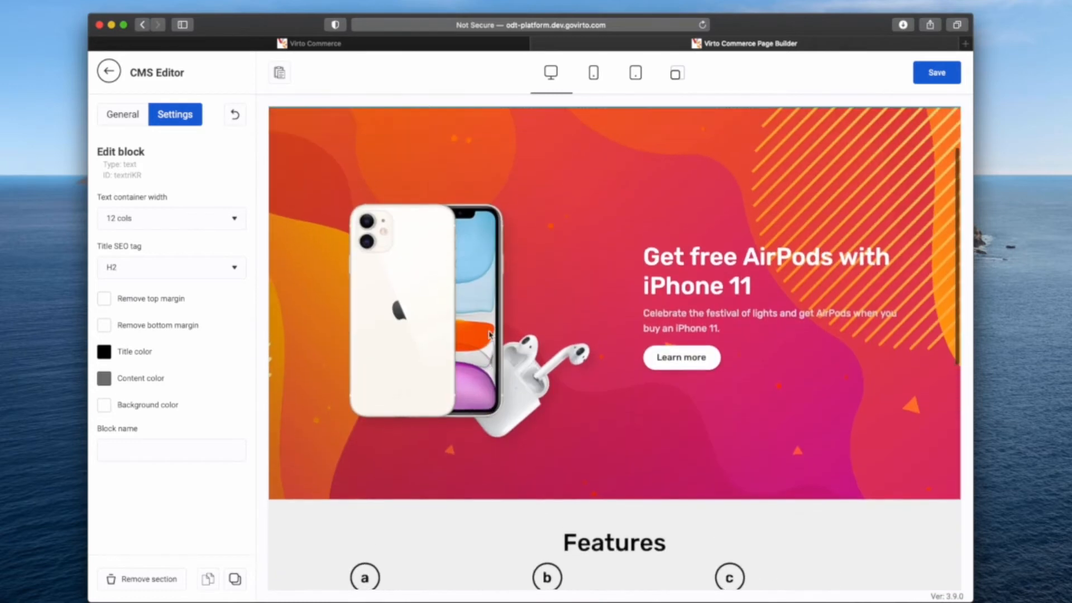
left_click(692, 240)
left_click(184, 366)
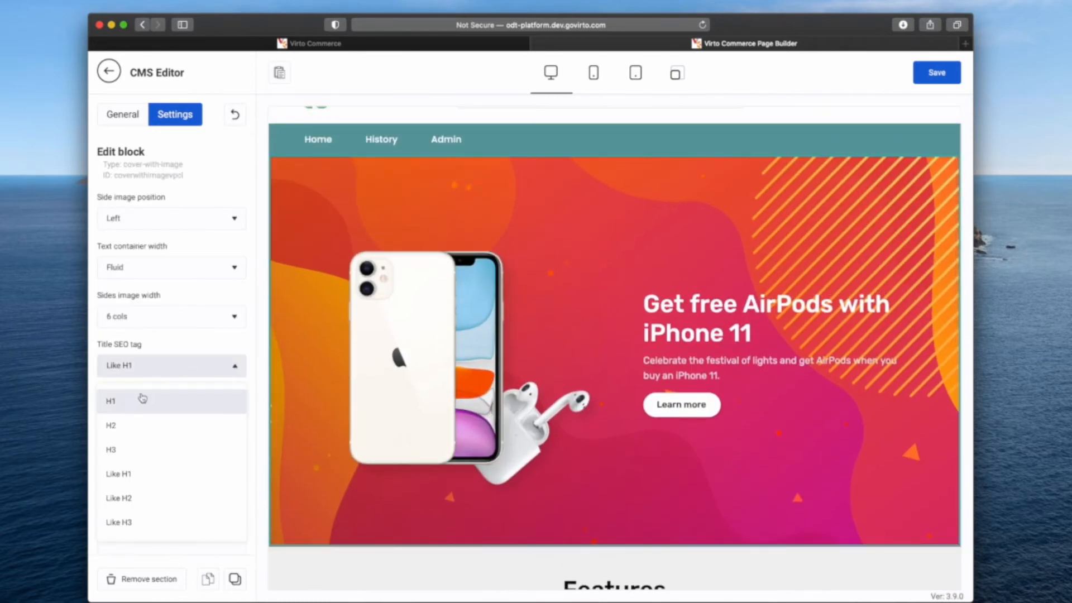
left_click(138, 404)
Add a "Headline with simple text" block from Headlines and Forms below the movie night text block
scroll(473, 421, "down", 15)
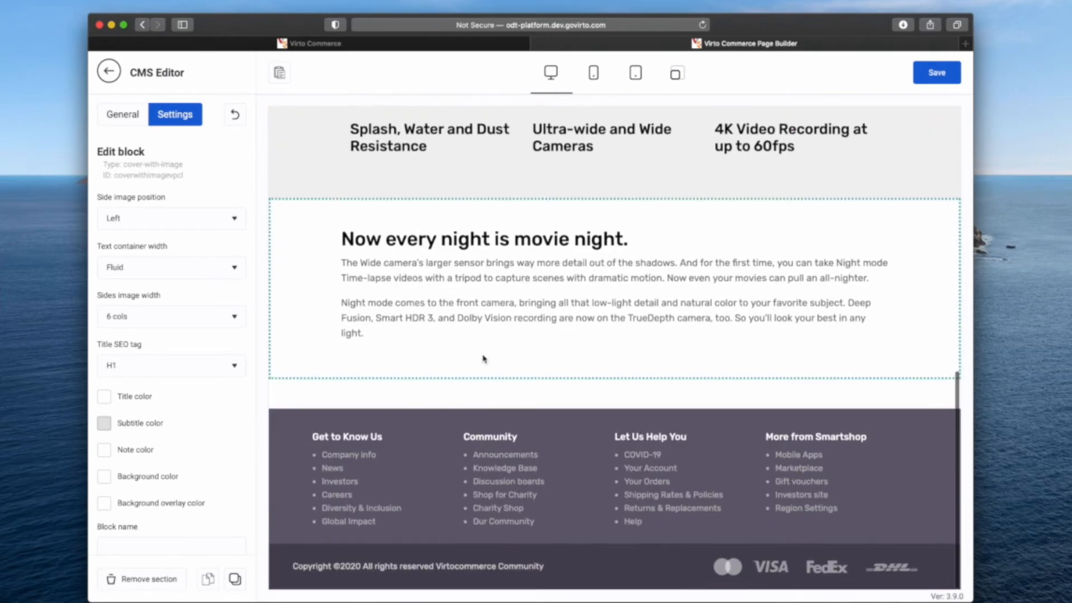
key("ctrl+Right")
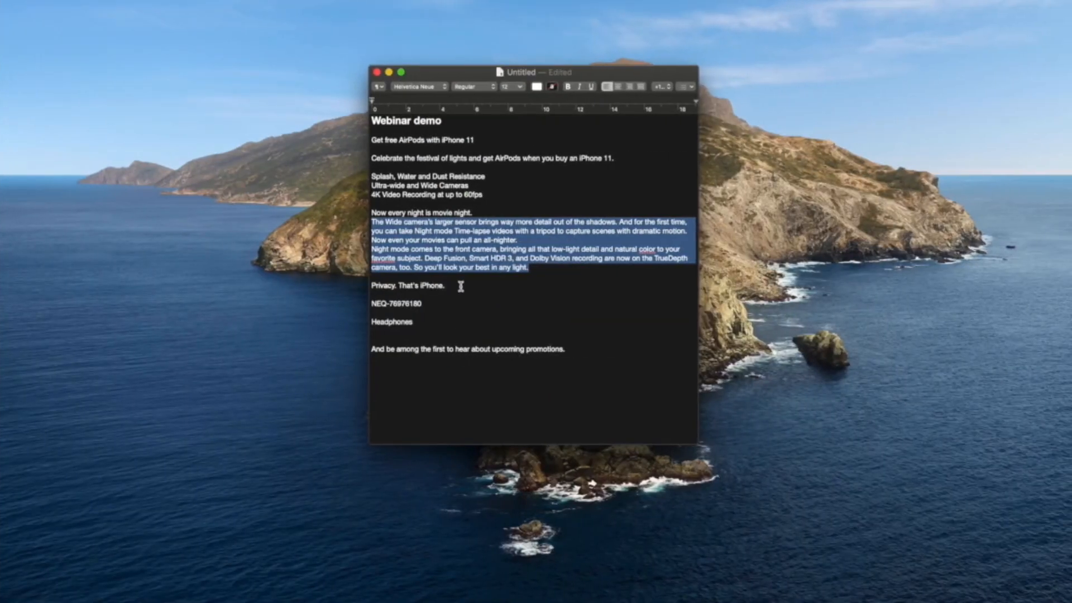
key("ctrl+Left")
left_click(106, 71)
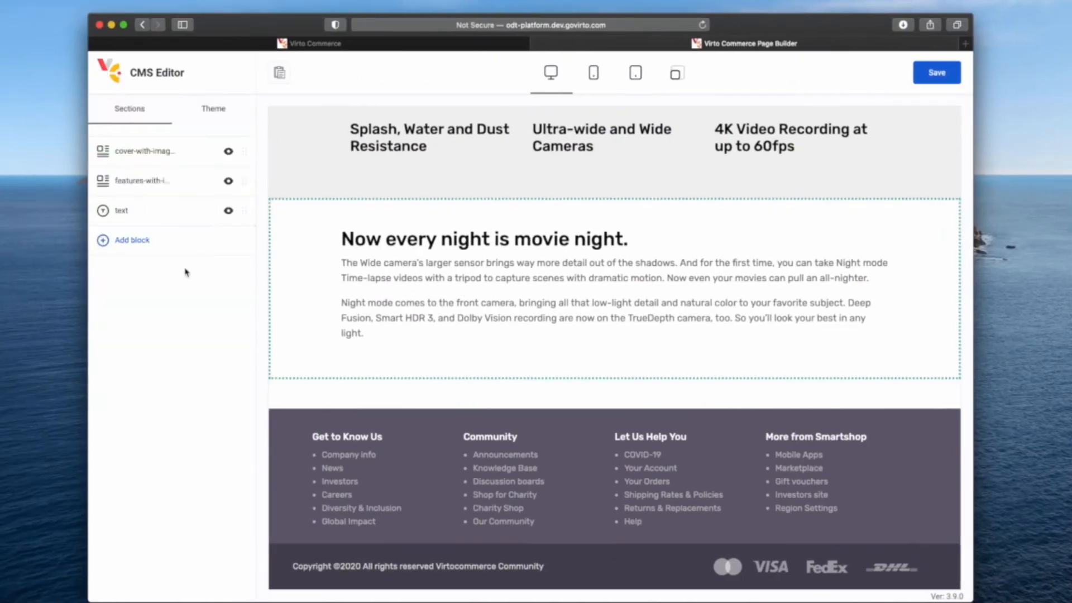
left_click(134, 240)
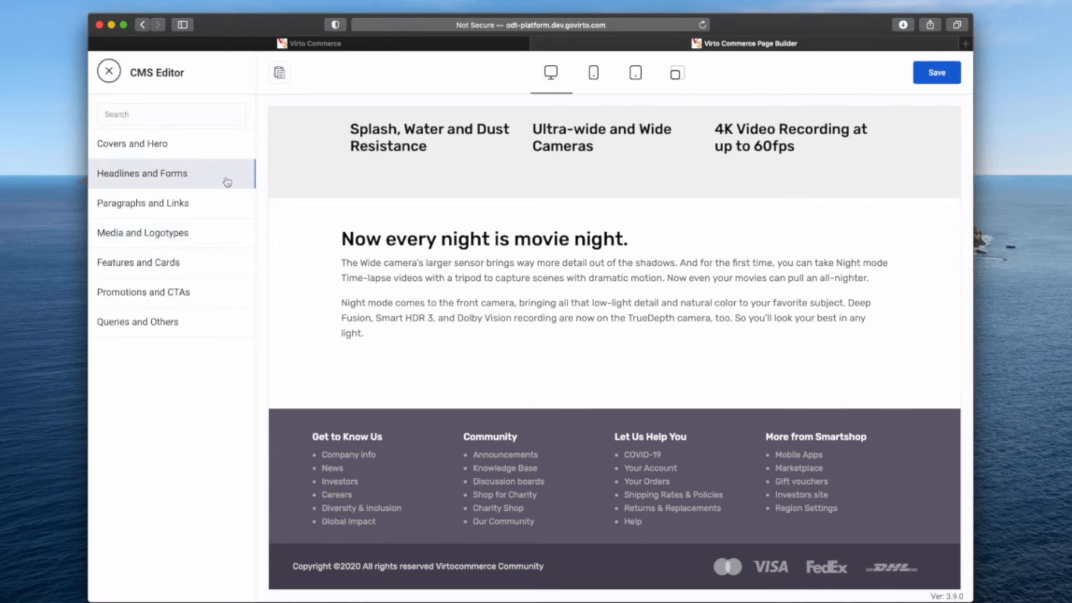
left_click(206, 180)
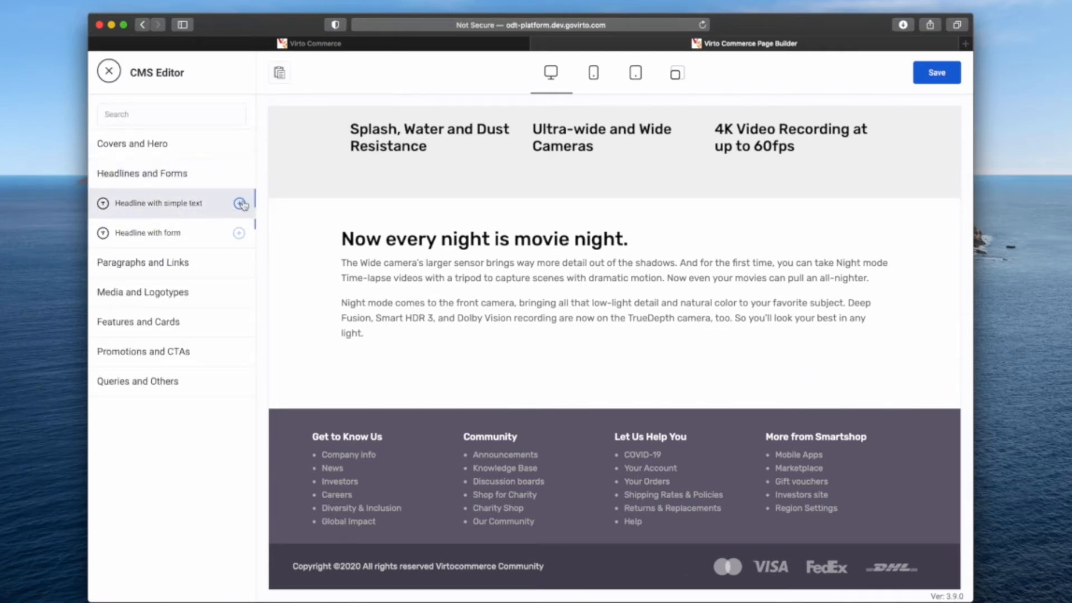
left_click(241, 204)
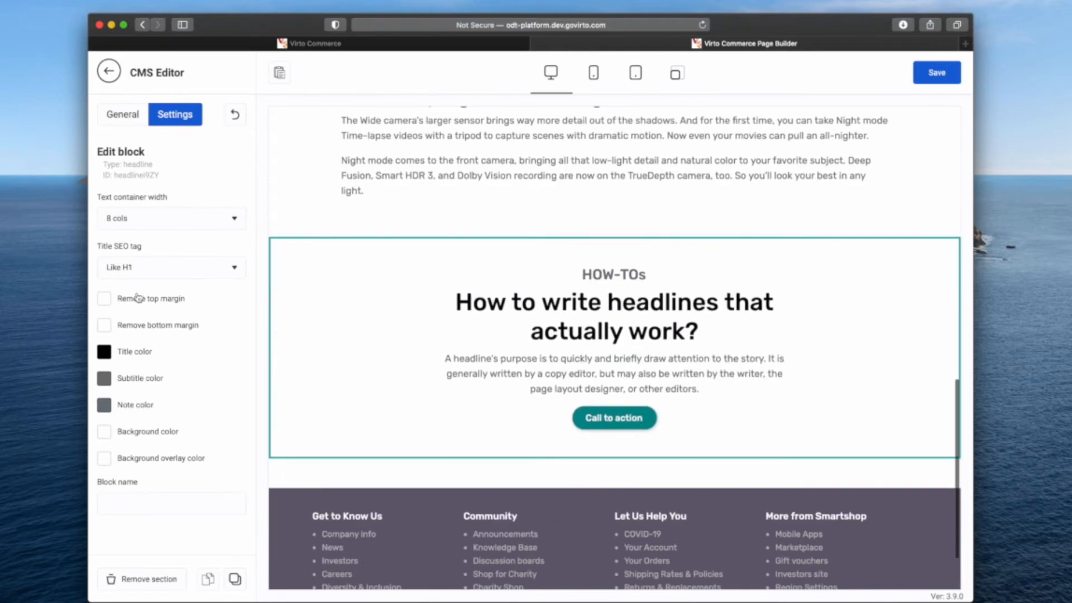
Clear the headline block's subtitle text and its HOW-TOs note
left_click(124, 115)
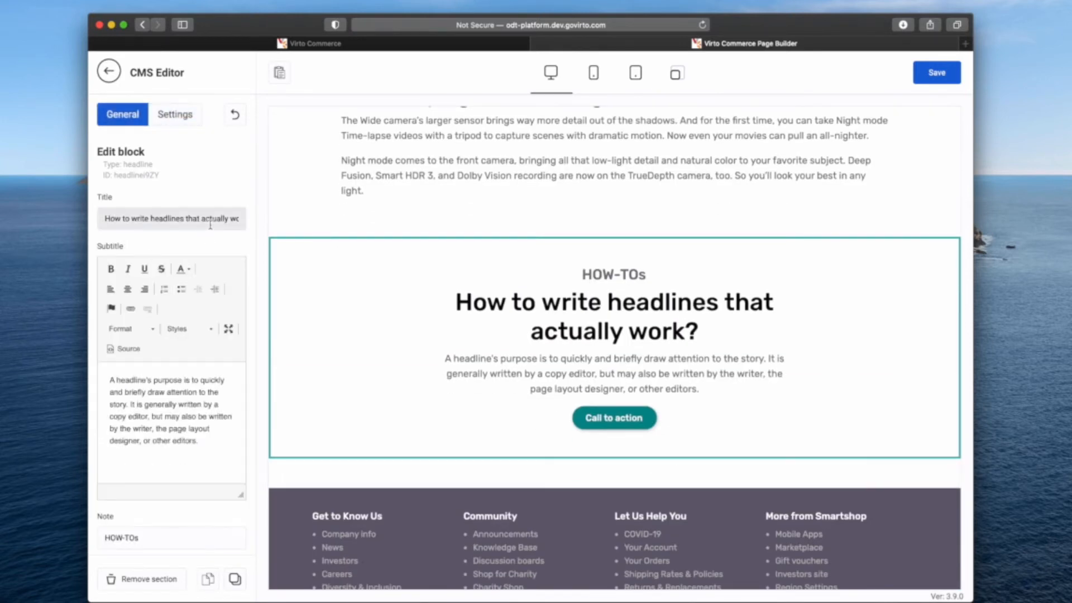
left_click(171, 463)
key("super+a")
key("BackSpace")
scroll(174, 446, "down", 4)
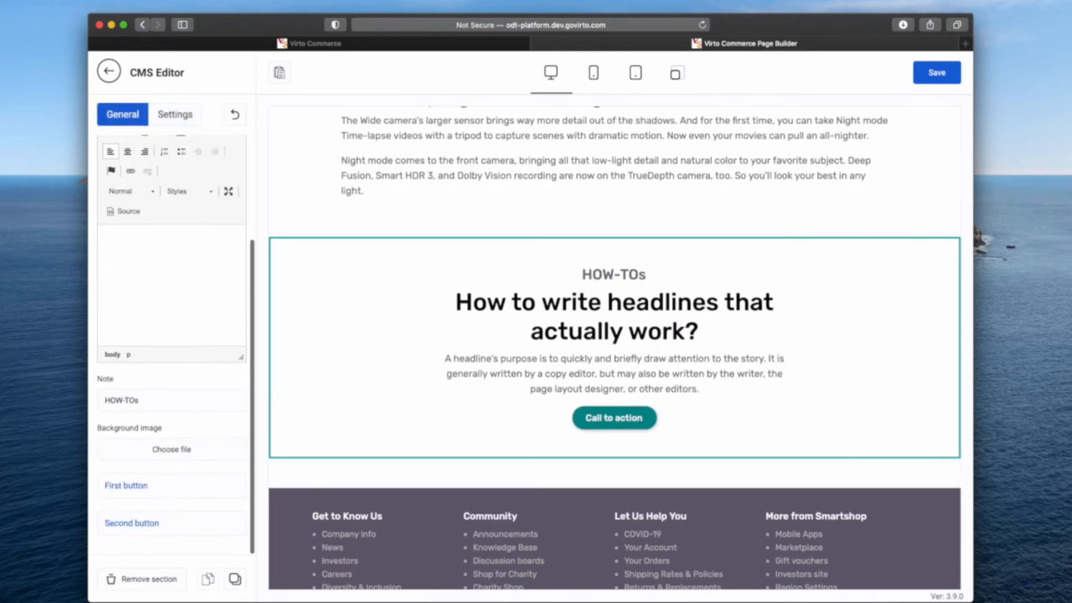
left_click(174, 403)
key("super+a")
key("BackSpace")
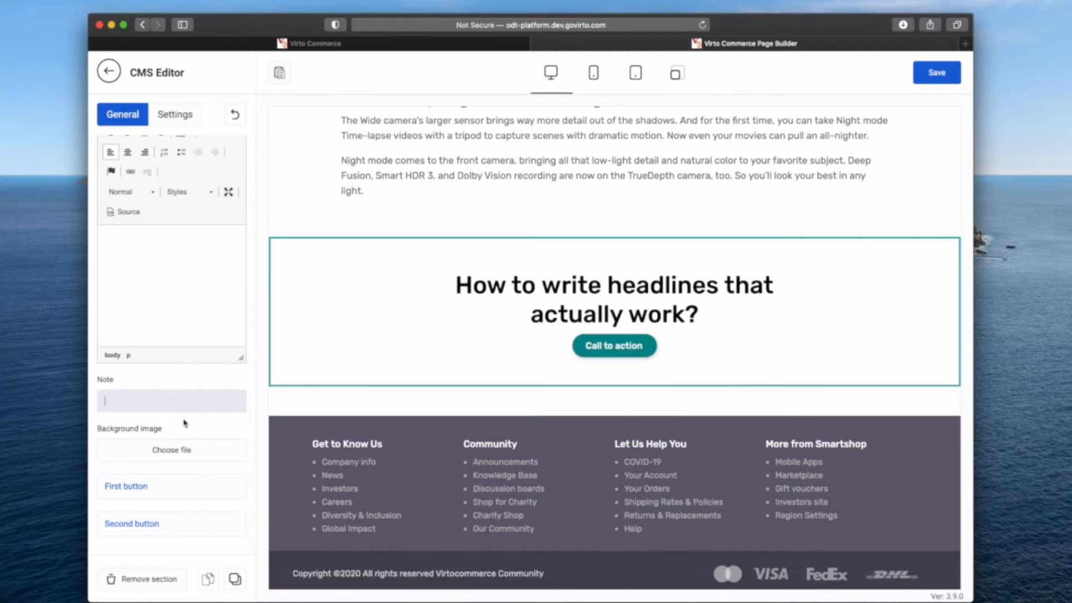
Clear the button text of the headline block's first button
left_click(130, 493)
scroll(145, 458, "down", 3)
left_click(157, 487)
key("super+a")
key("BackSpace")
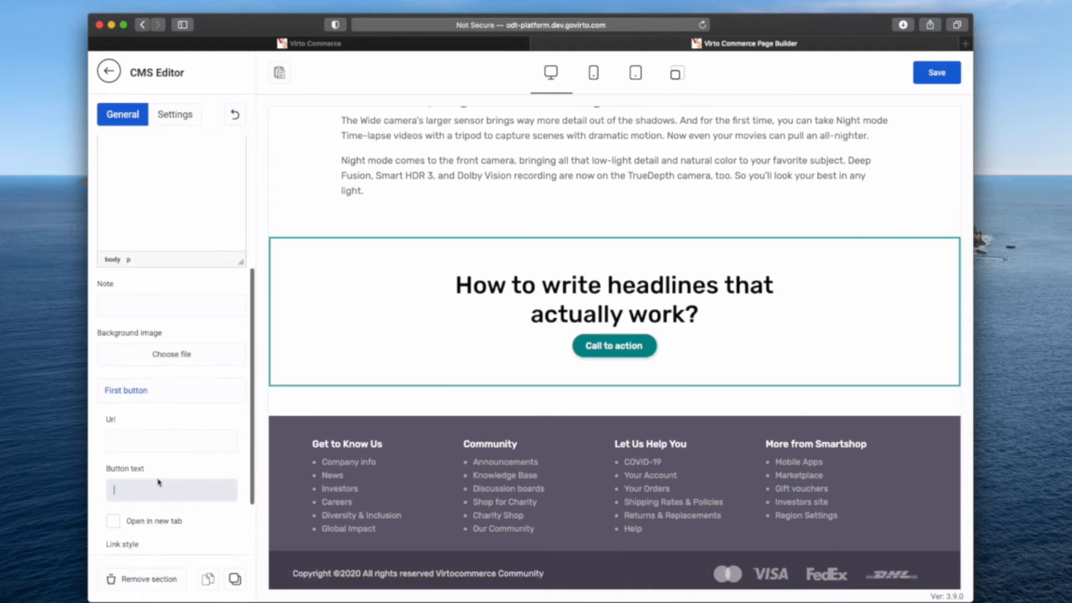
left_click(167, 441)
scroll(167, 440, "up", 5)
key("ctrl+Right")
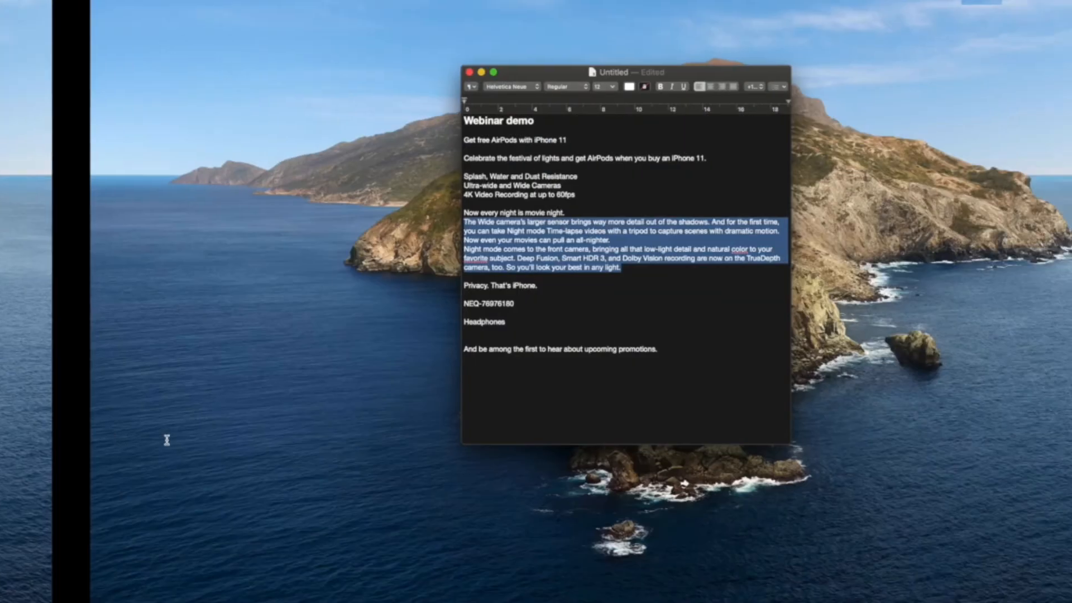
left_click_drag(450, 288, 339, 289)
key("super+c")
key("ctrl+Left")
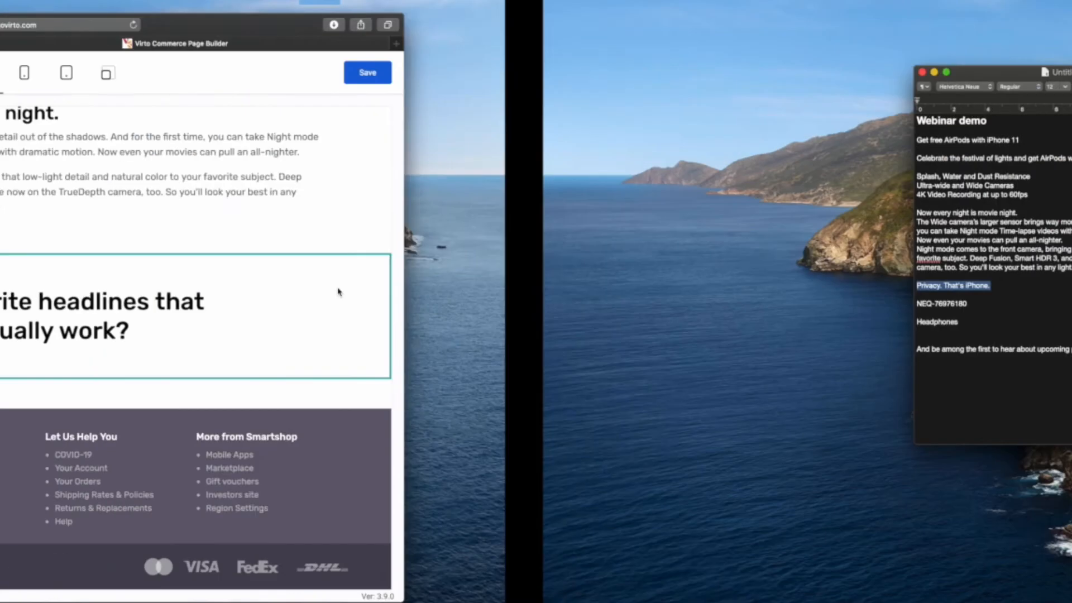
left_click(156, 226)
key("super+a")
key("super+v")
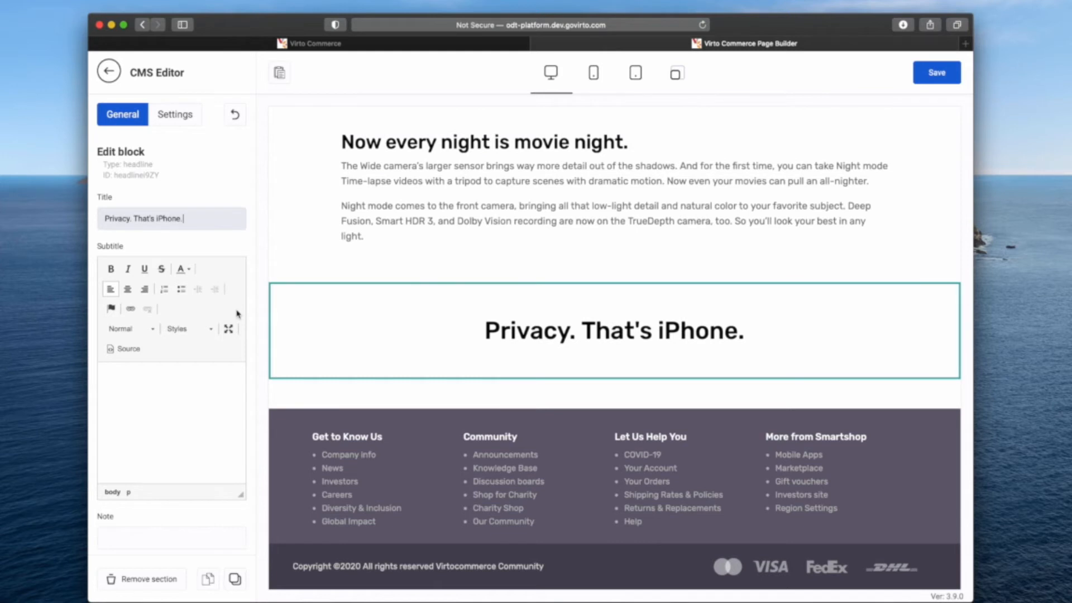
Upload 960x0.jpg from the webinar demo folder as the headline block's background image
scroll(175, 288, "down", 5)
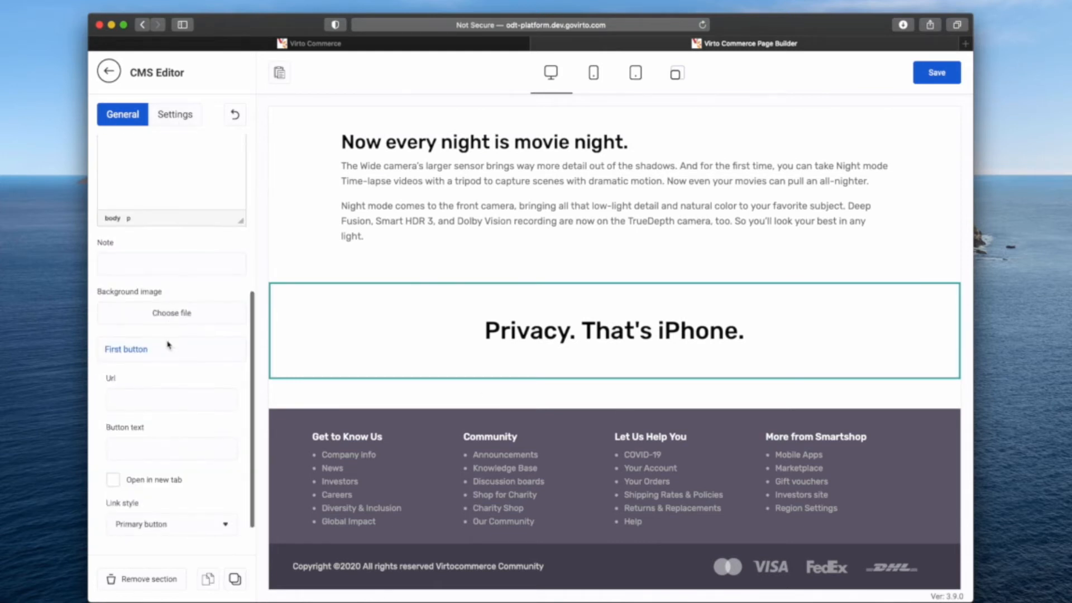
left_click(141, 317)
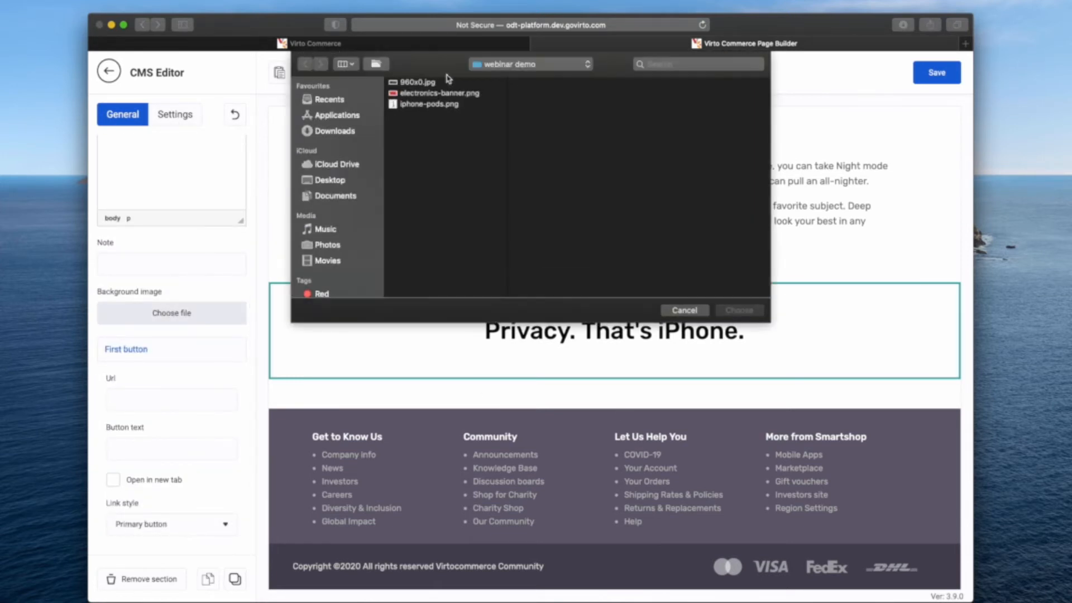
double_click(417, 82)
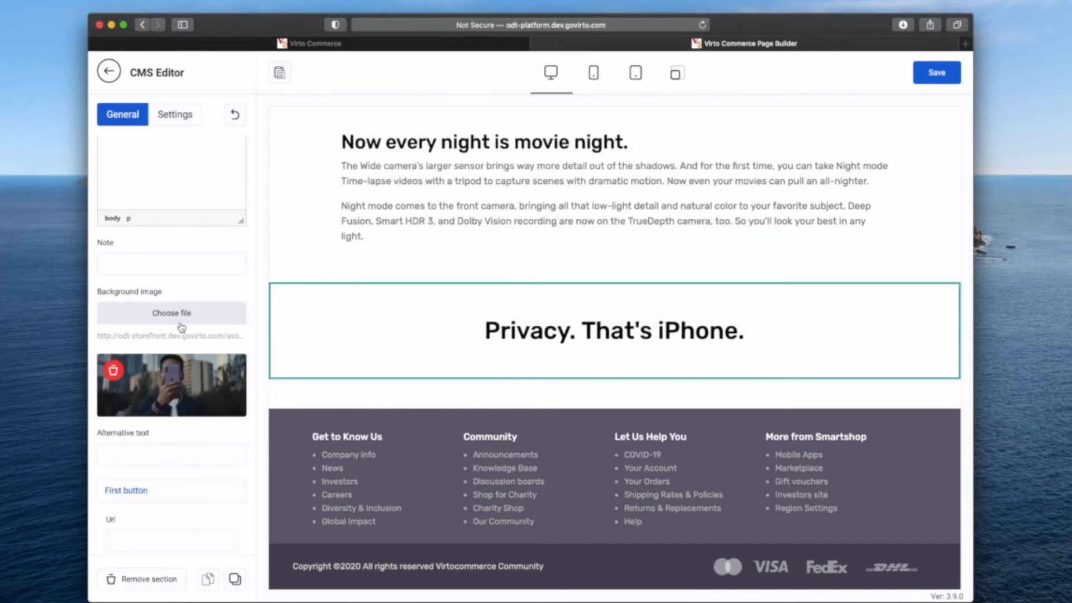
Give the headline block a purple background overlay colour of RGB 162, 86, 245 with an alpha of 0.3
left_click(176, 117)
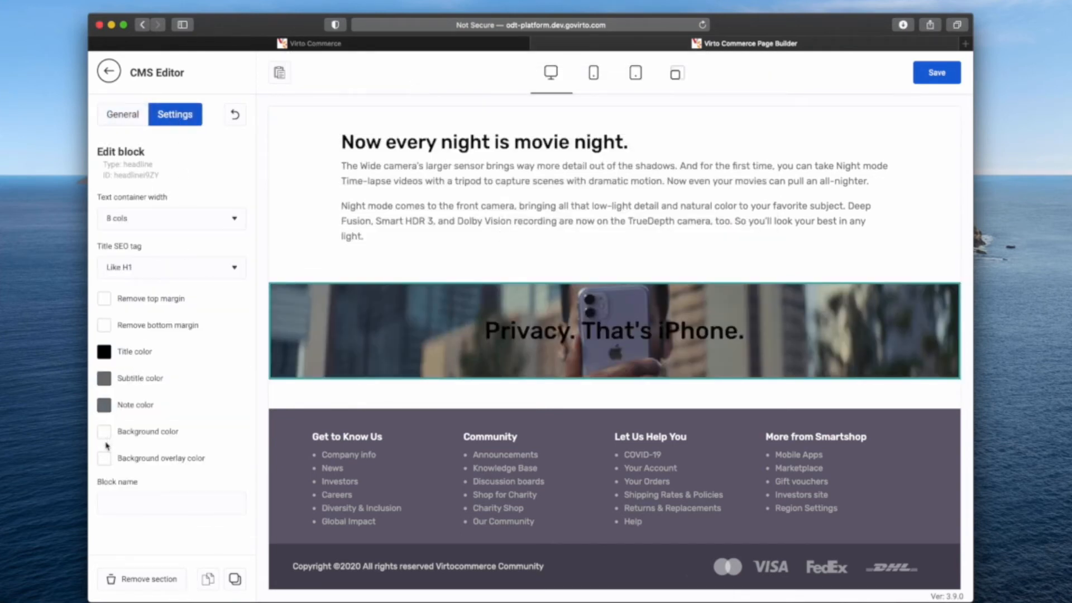
left_click(105, 460)
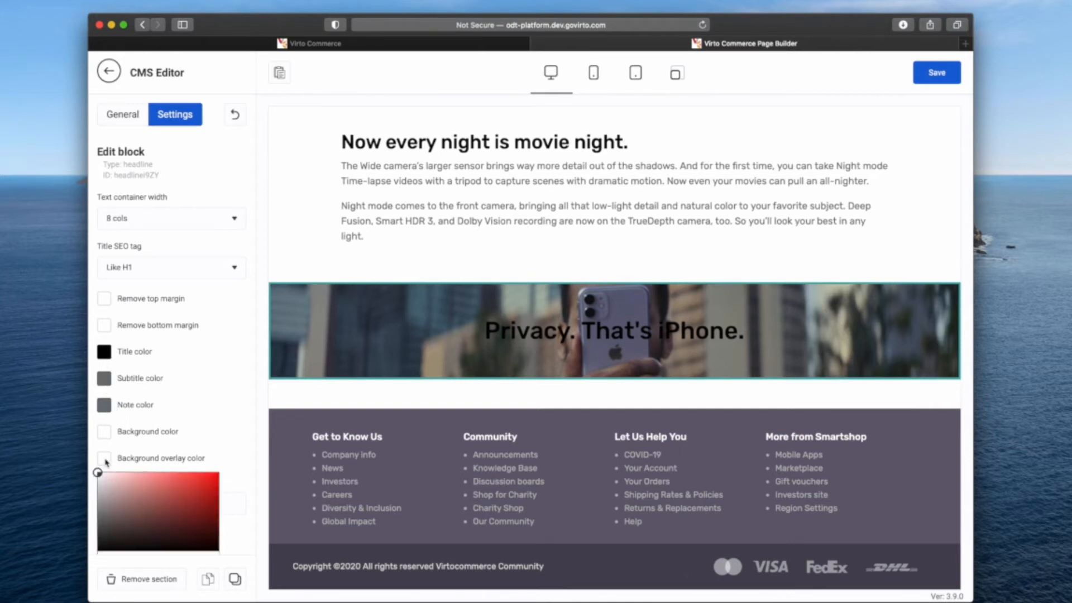
scroll(188, 492, "down", 3)
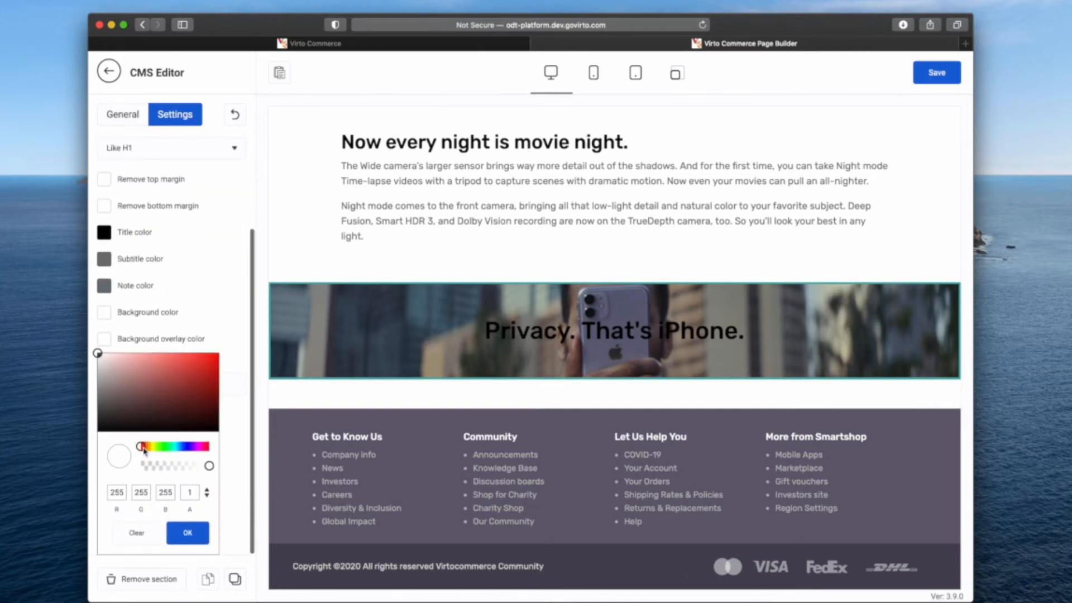
left_click_drag(144, 451, 192, 452)
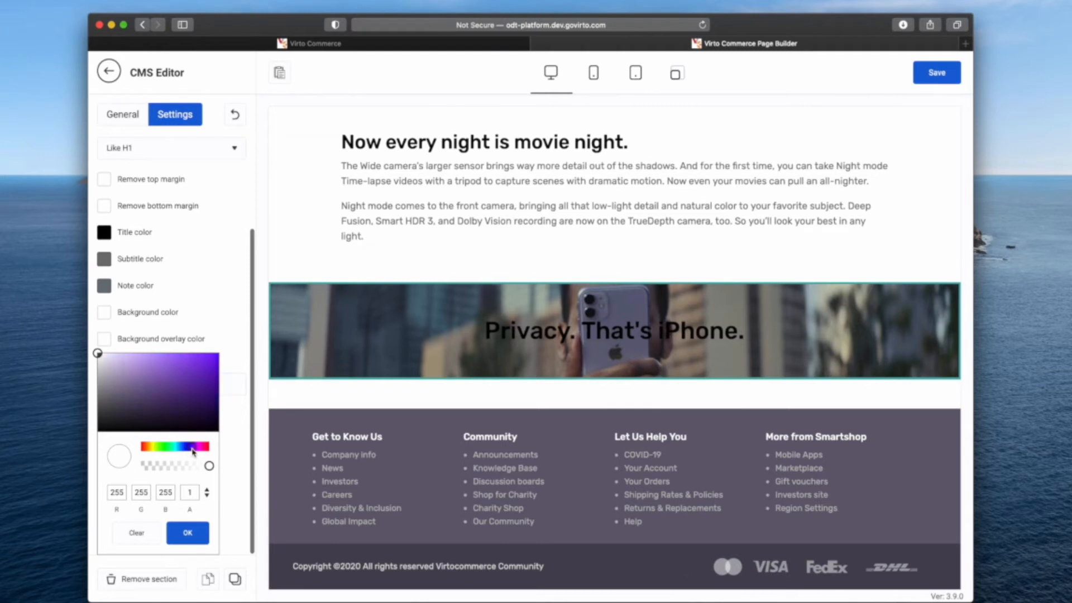
left_click(177, 356)
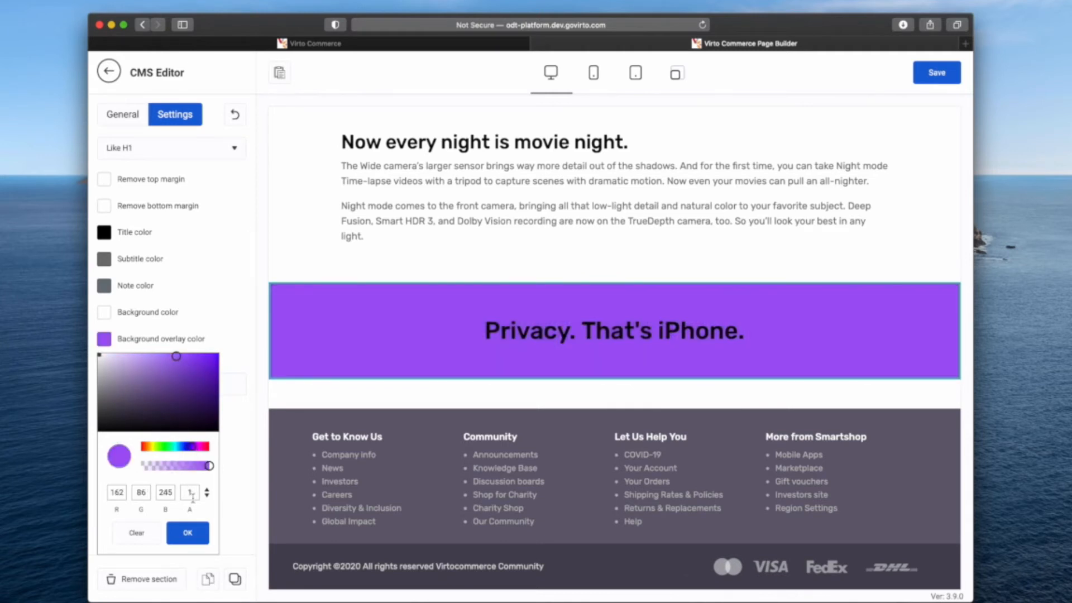
type("0.2")
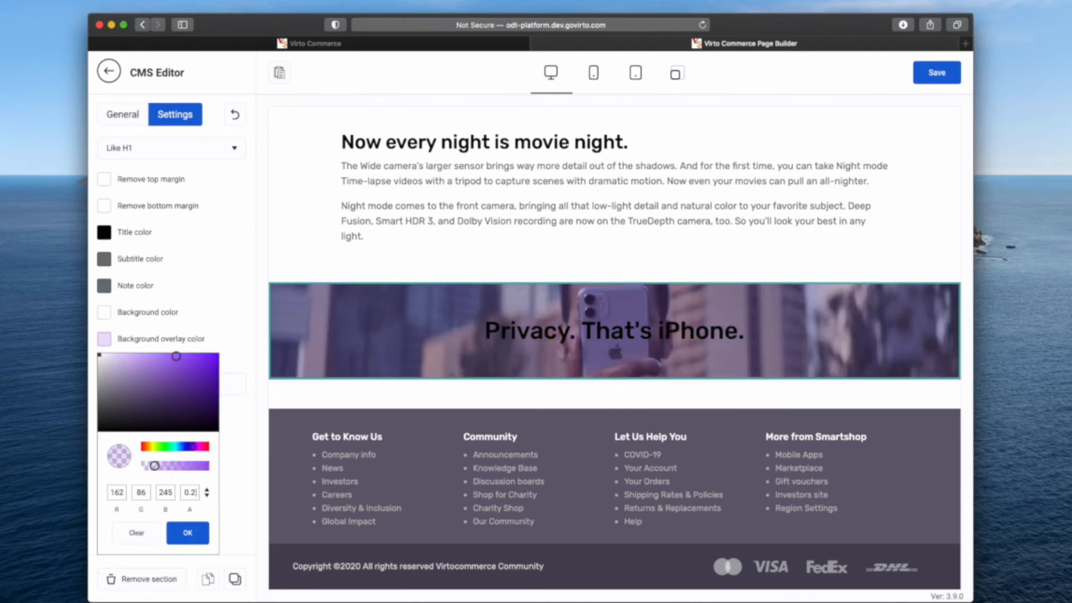
key("BackSpace")
key("BackSpace")
type("3.3")
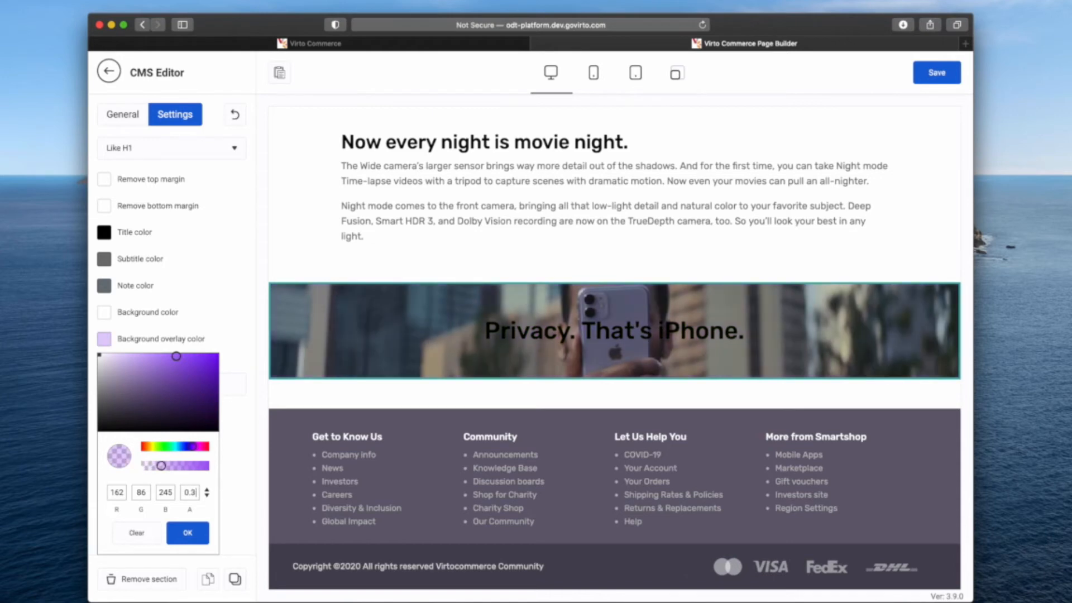
left_click(187, 533)
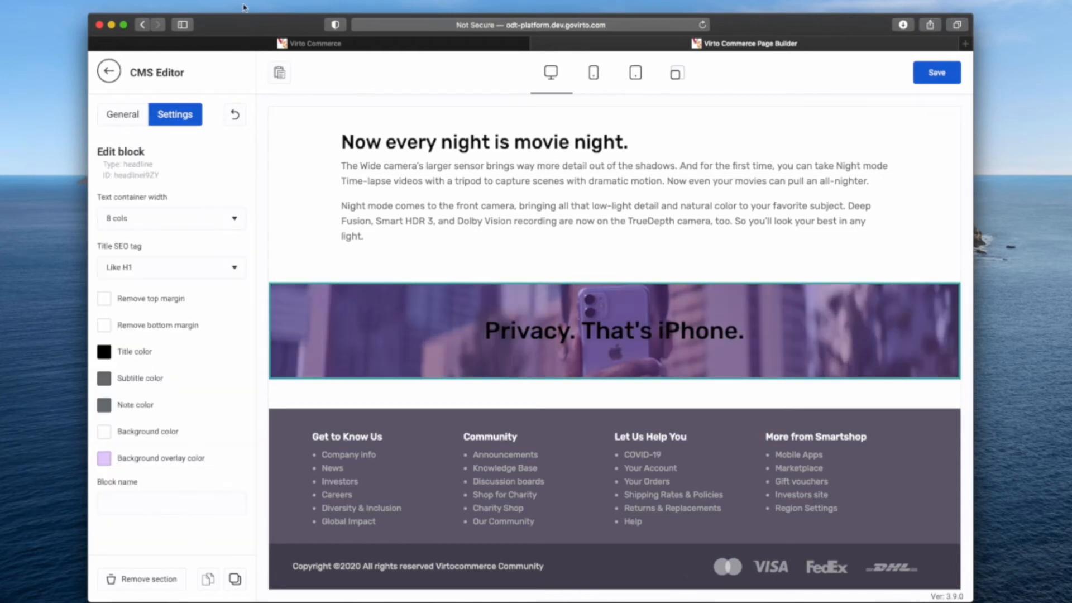
Return to the section list and add a Single product promotion block from the Queries and Others group
left_click(117, 76)
scroll(663, 263, "up", 6)
scroll(662, 263, "down", 2)
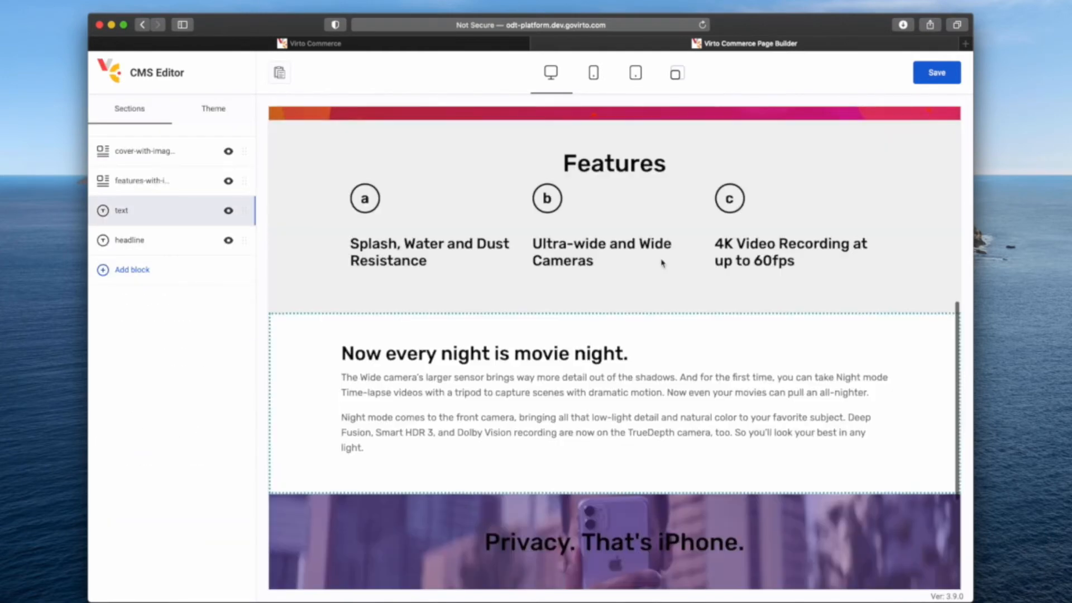
key("ctrl+Right")
key("ctrl+Left")
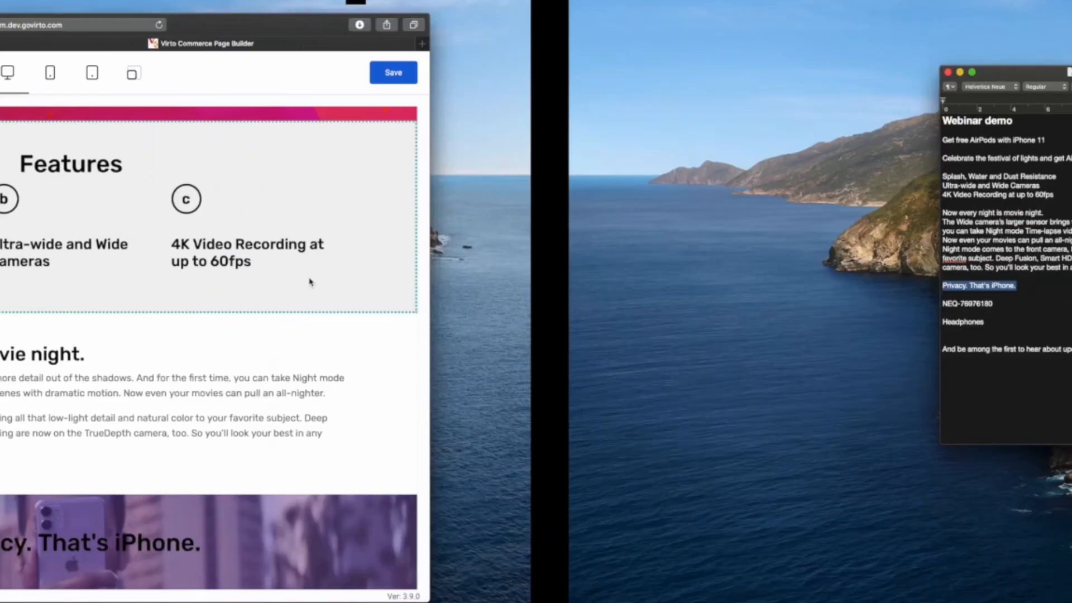
left_click(134, 267)
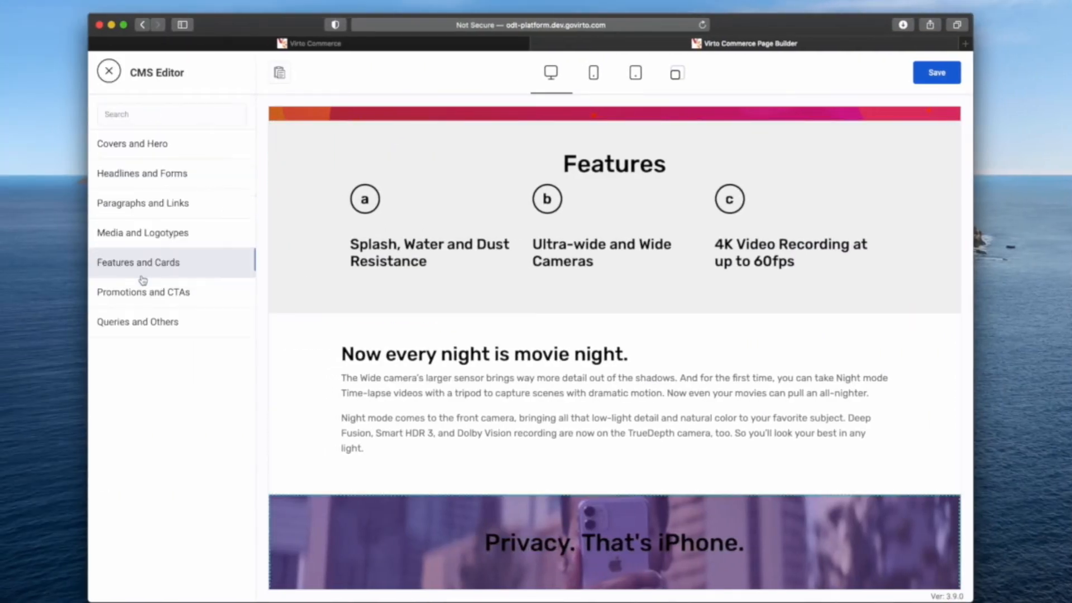
left_click(186, 324)
mouse_move(244, 356)
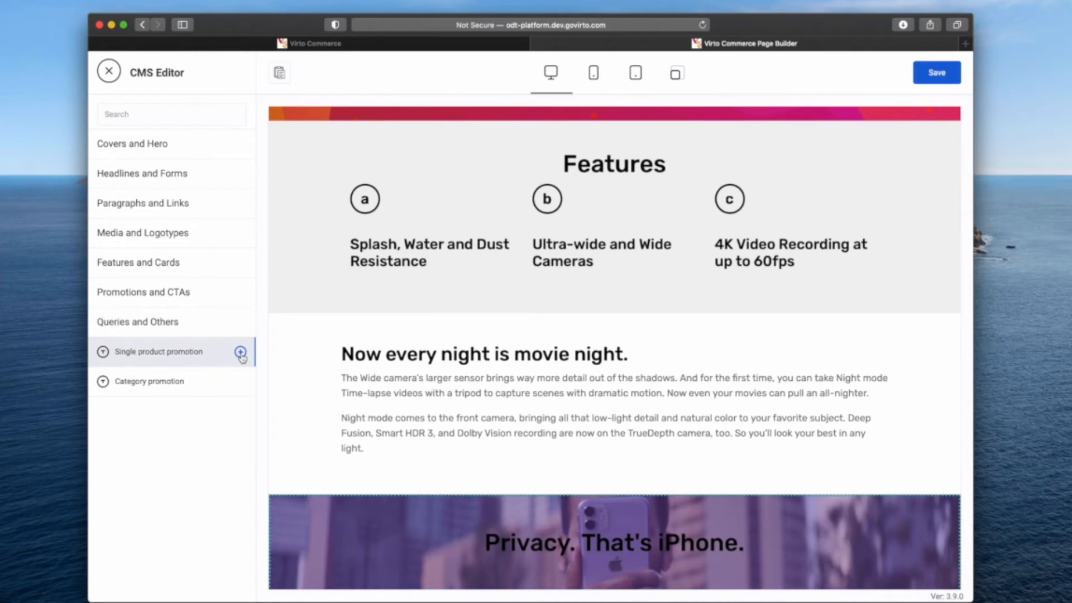
left_click(241, 353)
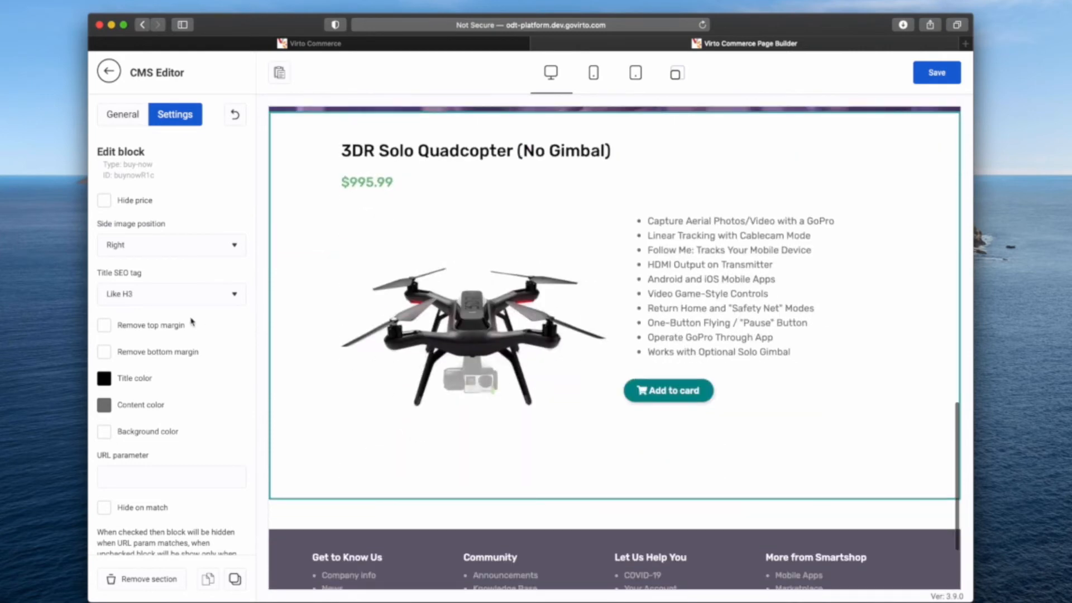
Search the Electronics catalog in the Virto Commerce admin for "iphone" and open the Apple iPhone 11 128GB item's details
left_click(121, 113)
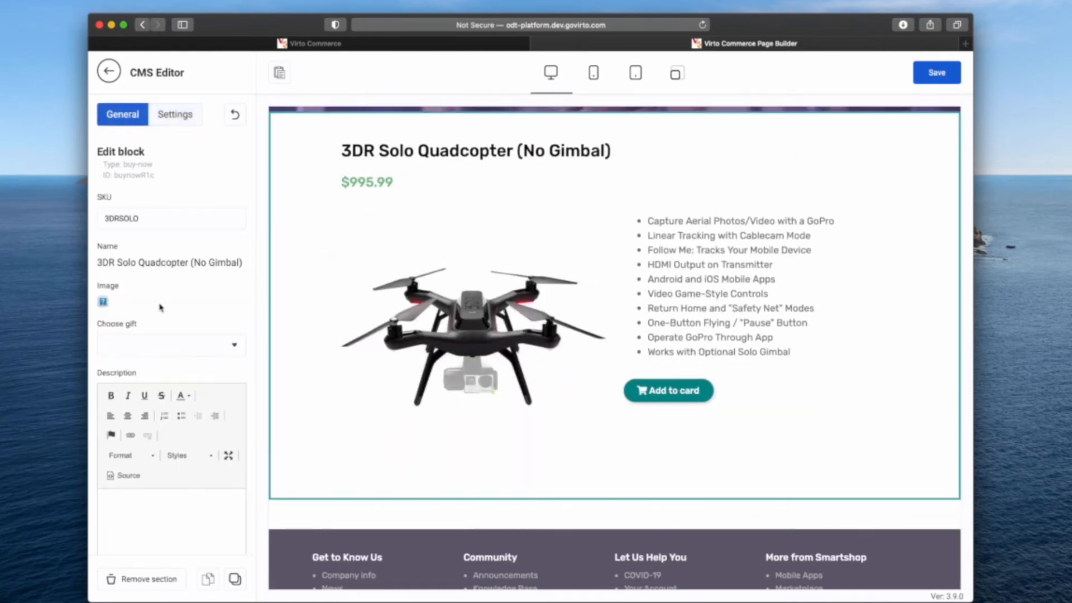
scroll(540, 331, "up", 2)
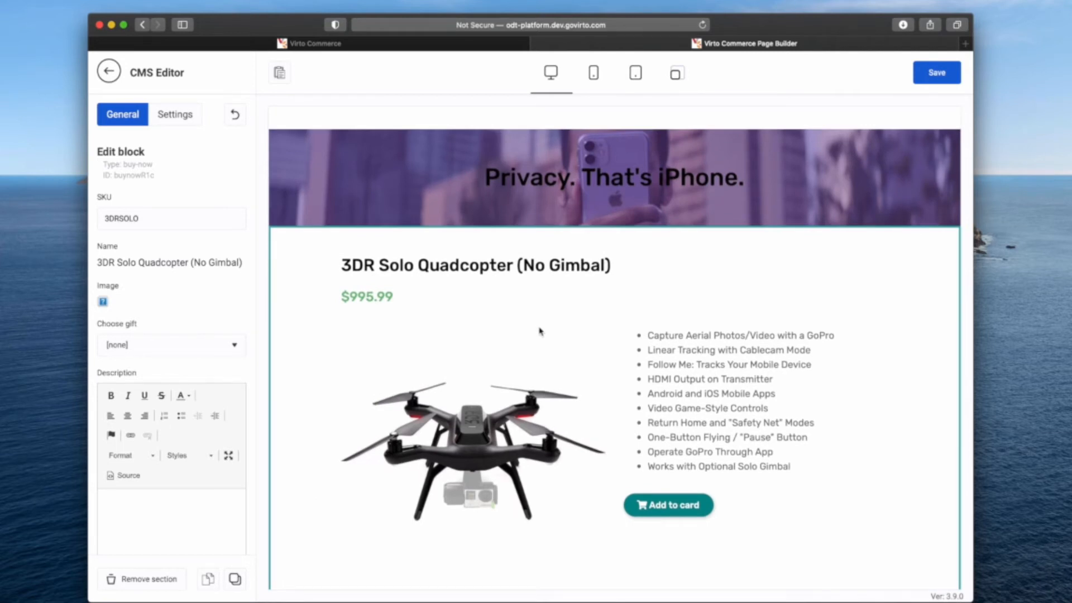
left_click(455, 44)
left_click(135, 226)
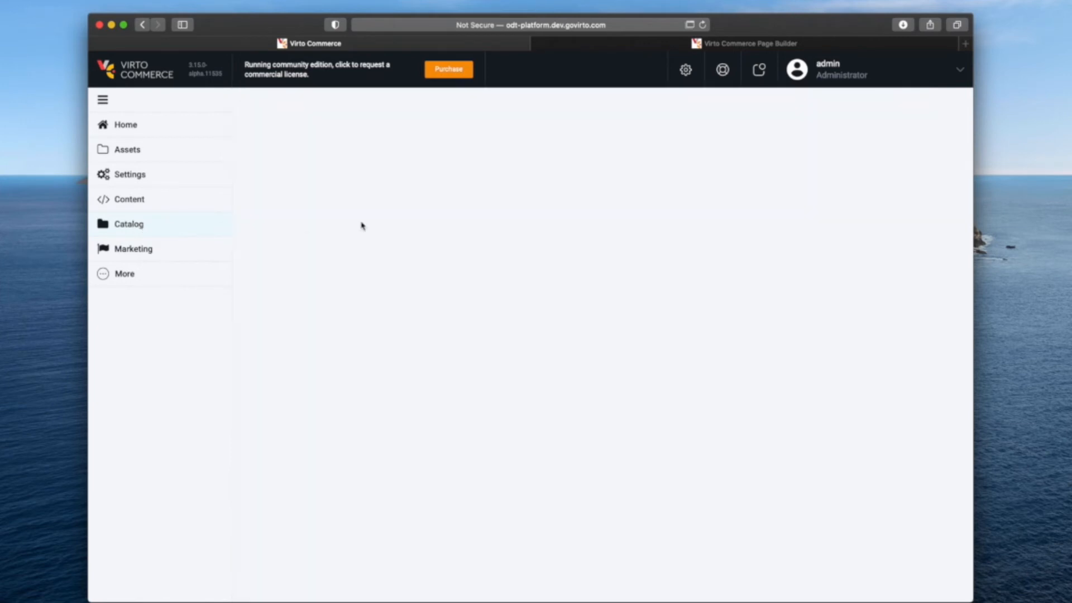
left_click(323, 392)
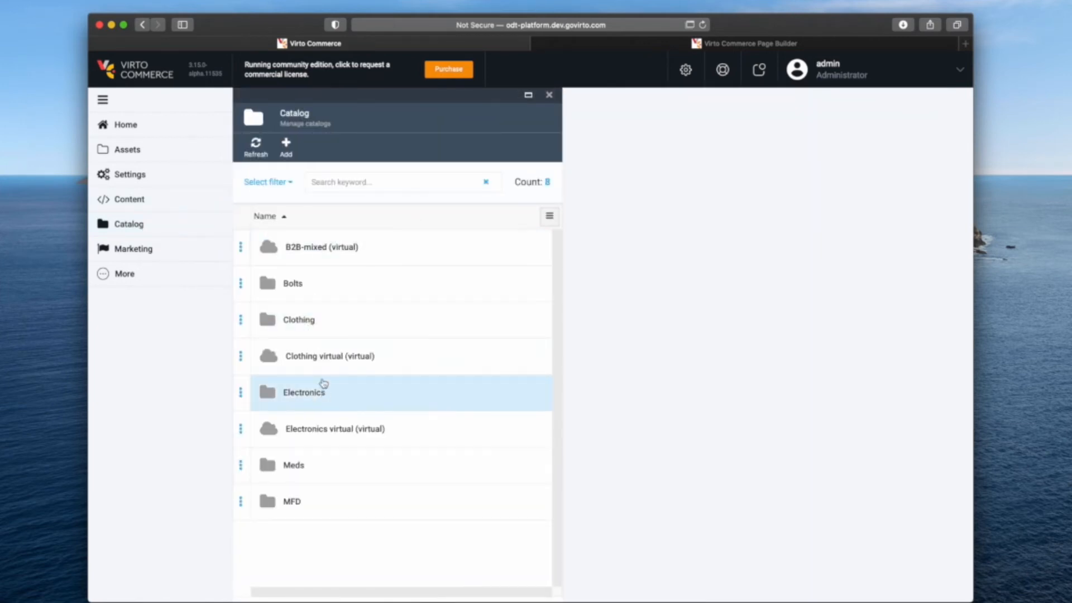
left_click(673, 210)
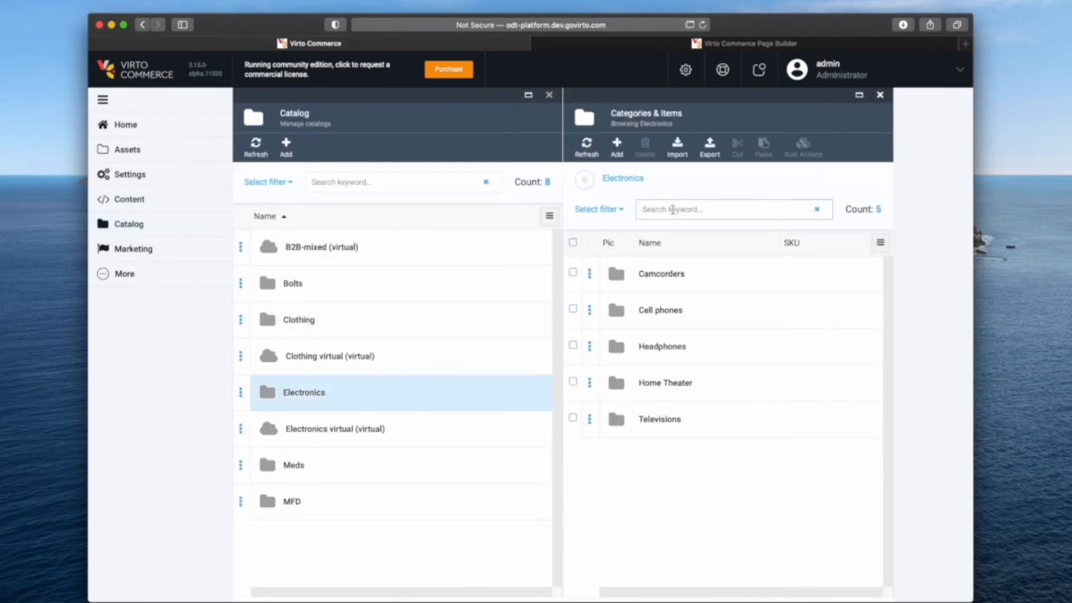
type("iphone")
key("Return")
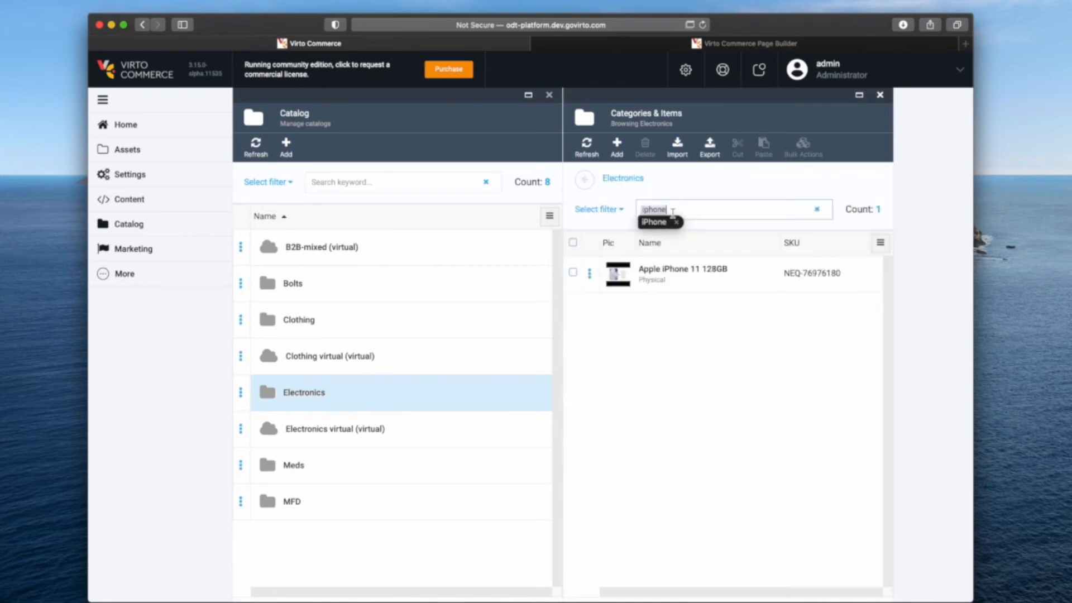
left_click(671, 278)
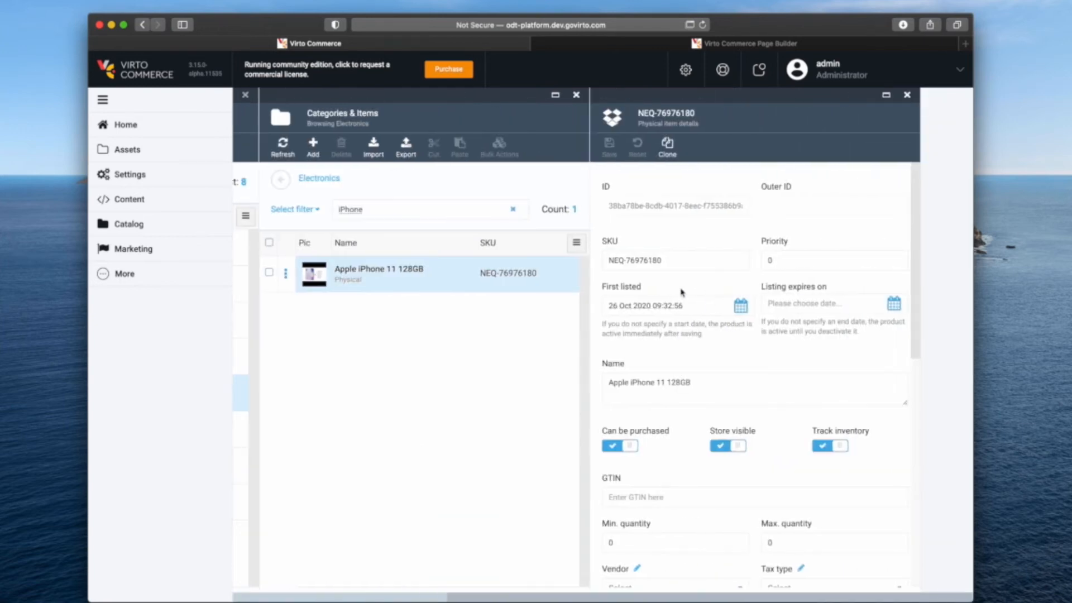
Copy SKU NEQ-76976180 from the iPhone's item details and paste it over the SKU of the product promotion block
triple_click(664, 260)
key("super+c")
left_click(738, 44)
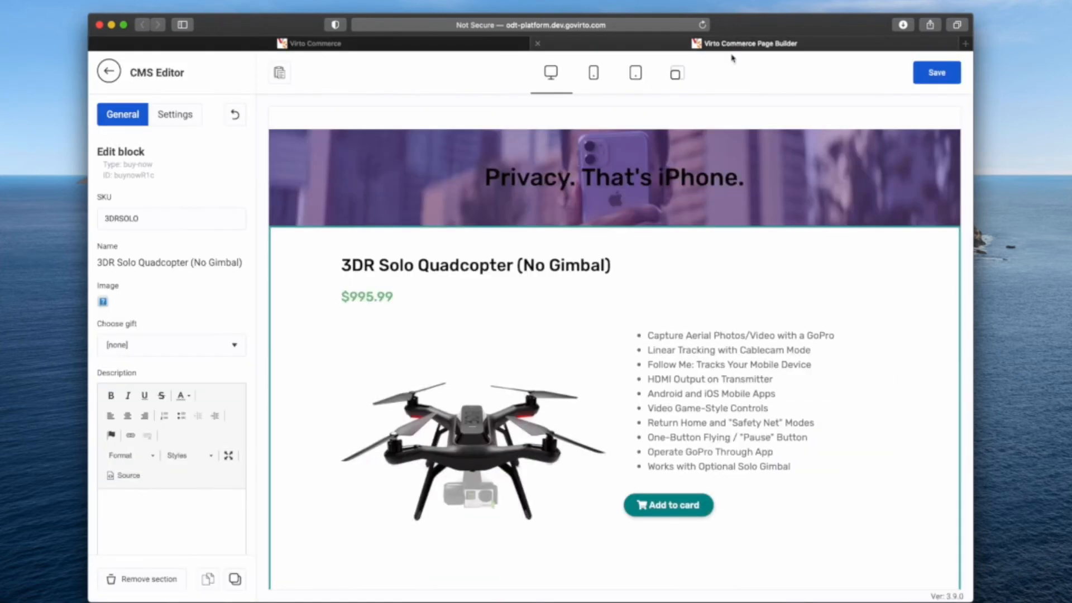
triple_click(164, 225)
key("super+v")
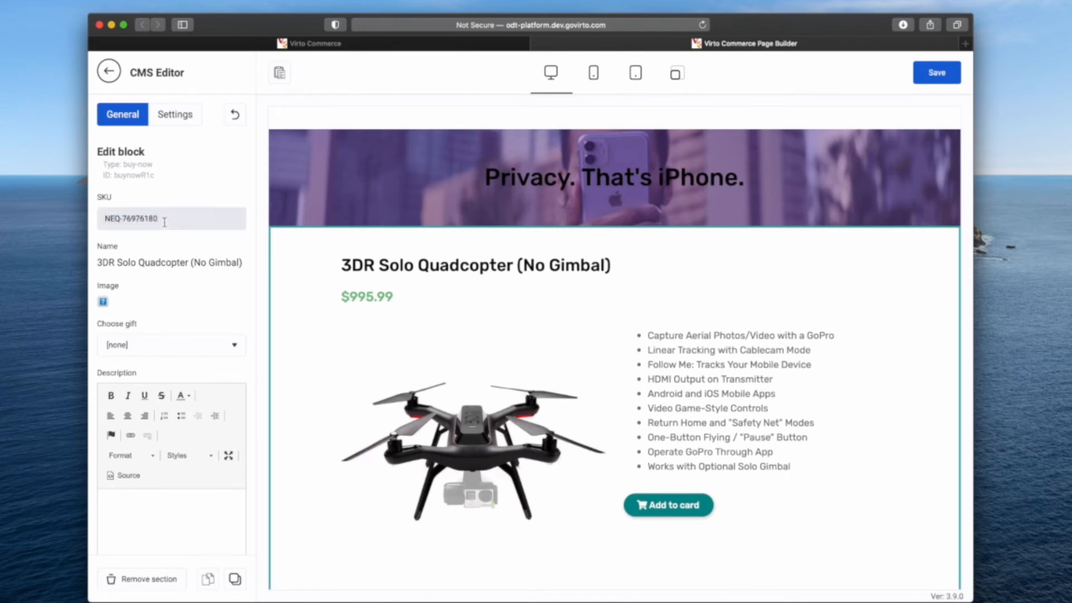
left_click(191, 255)
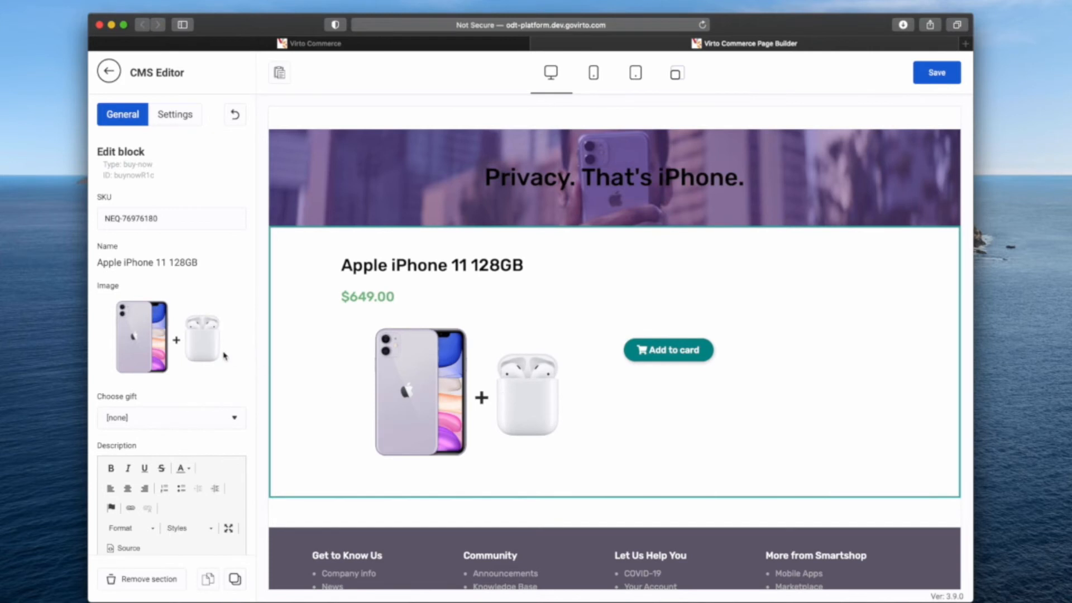
Choose Apple AirPods with Charging Case as the gift for the iPhone promotion block
scroll(225, 356, "down", 2)
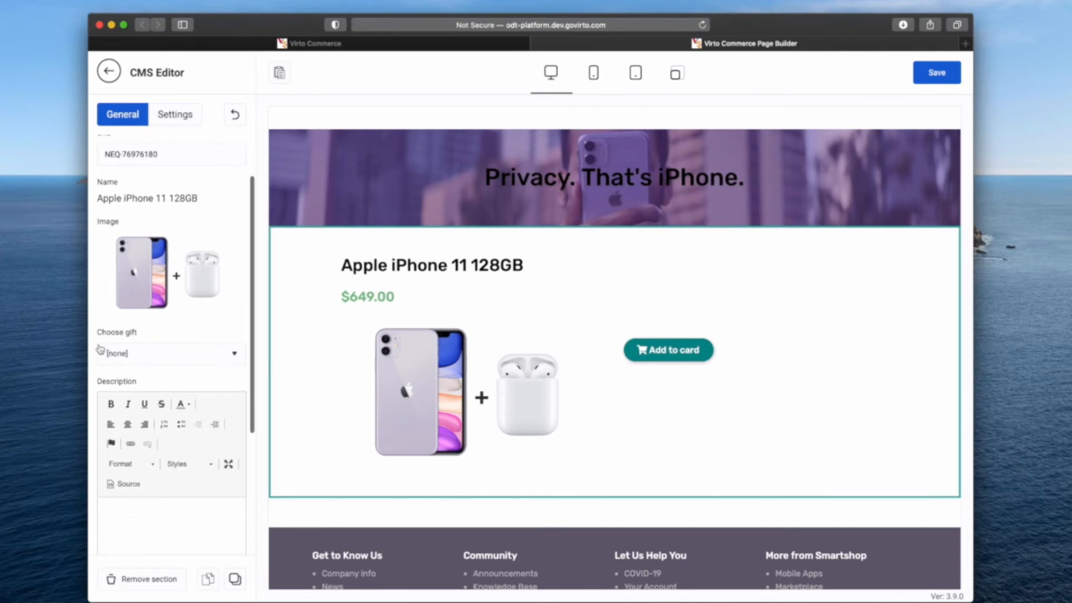
left_click(207, 354)
scroll(208, 358, "down", 3)
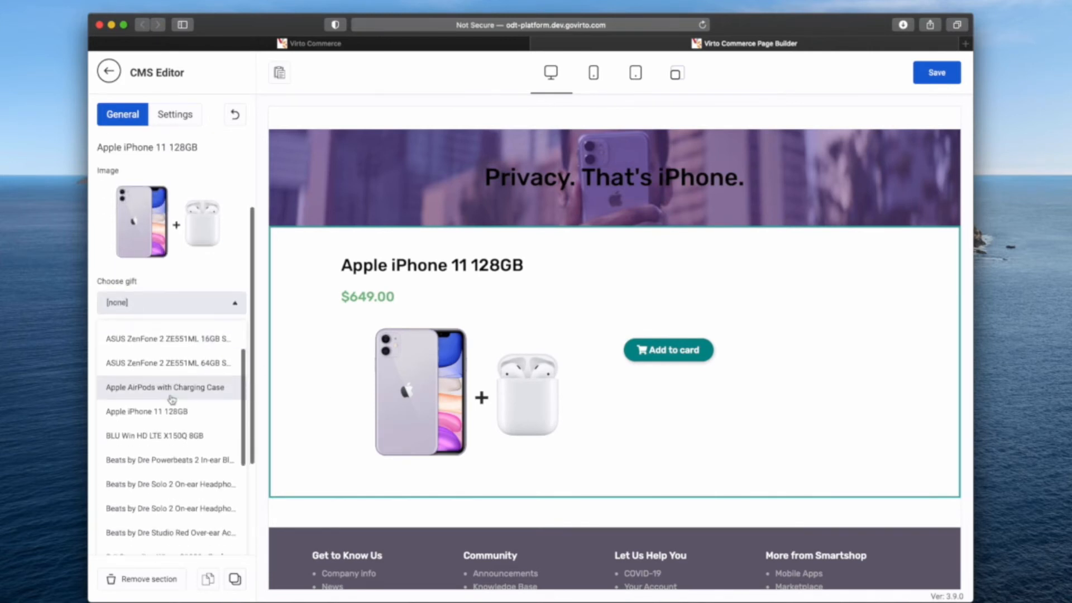
left_click(162, 394)
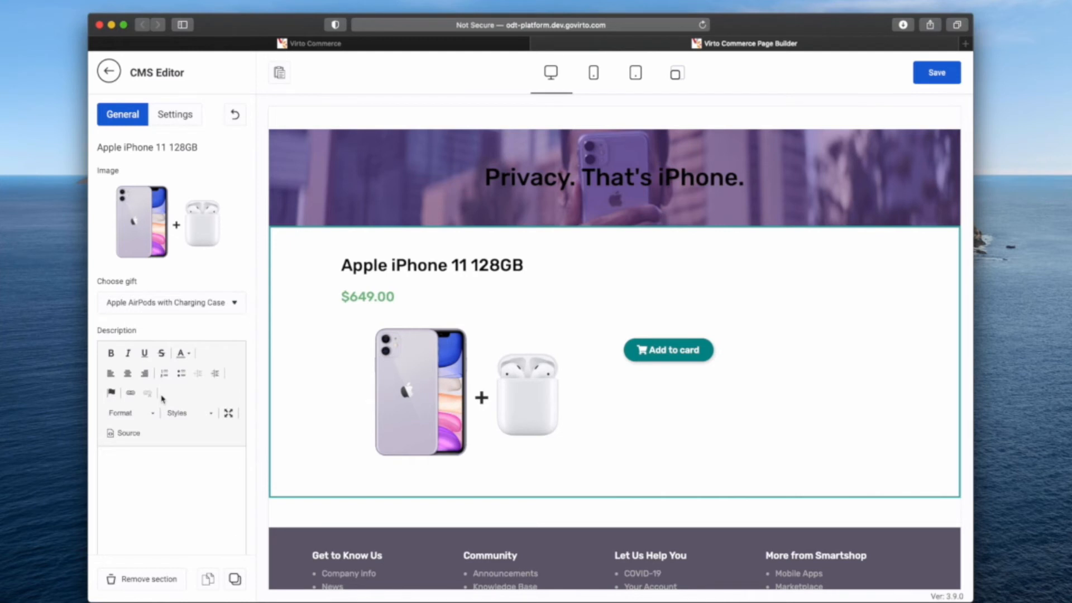
Check the content of the en-US description of the Apple iPhone 11 128GB item in the catalog
left_click(352, 47)
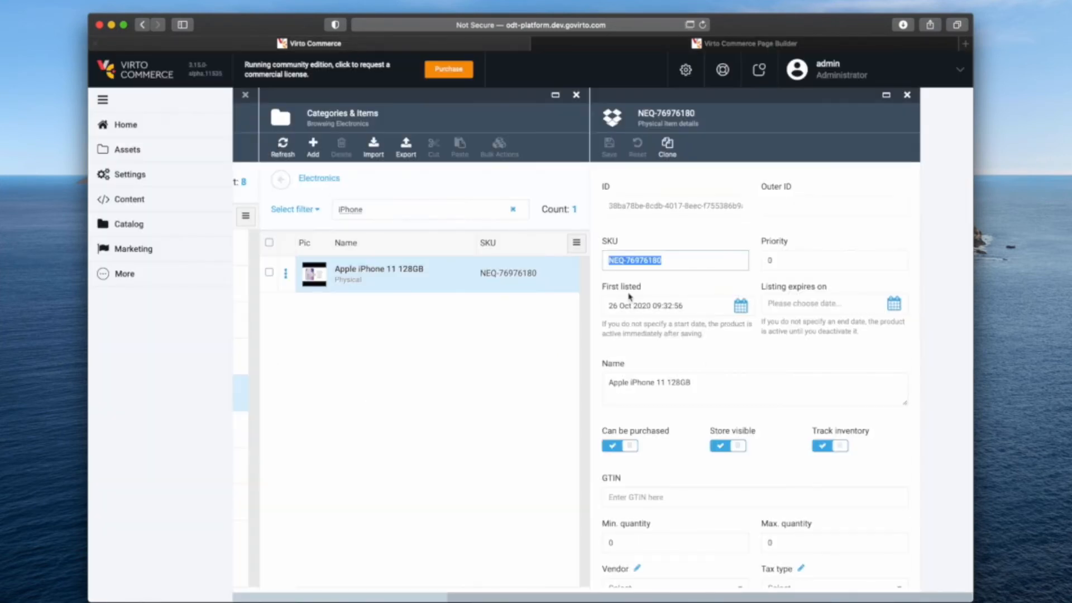
scroll(809, 390, "down", 10)
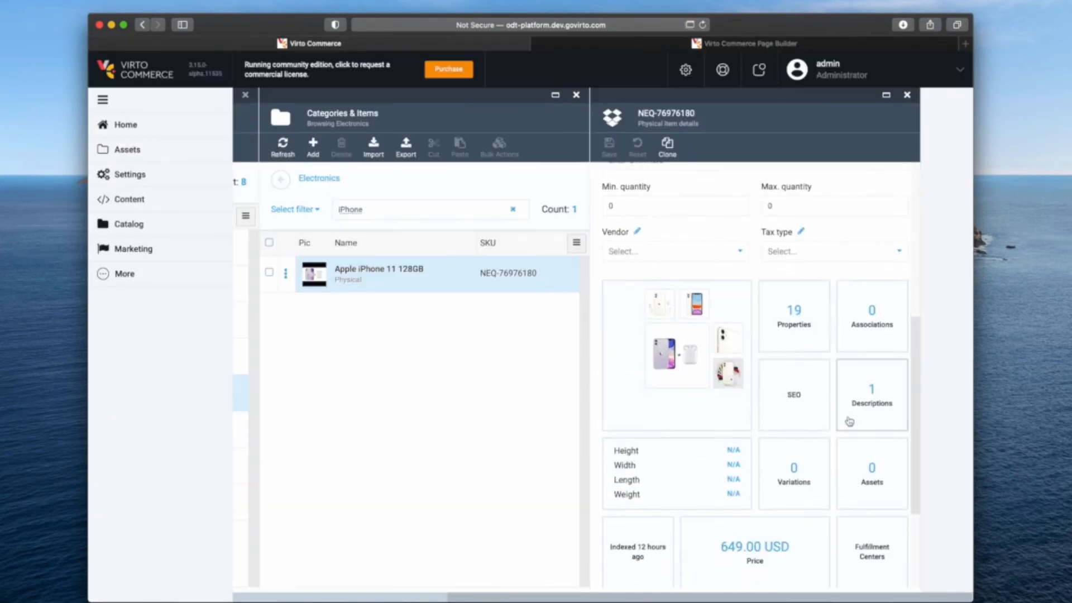
left_click(840, 404)
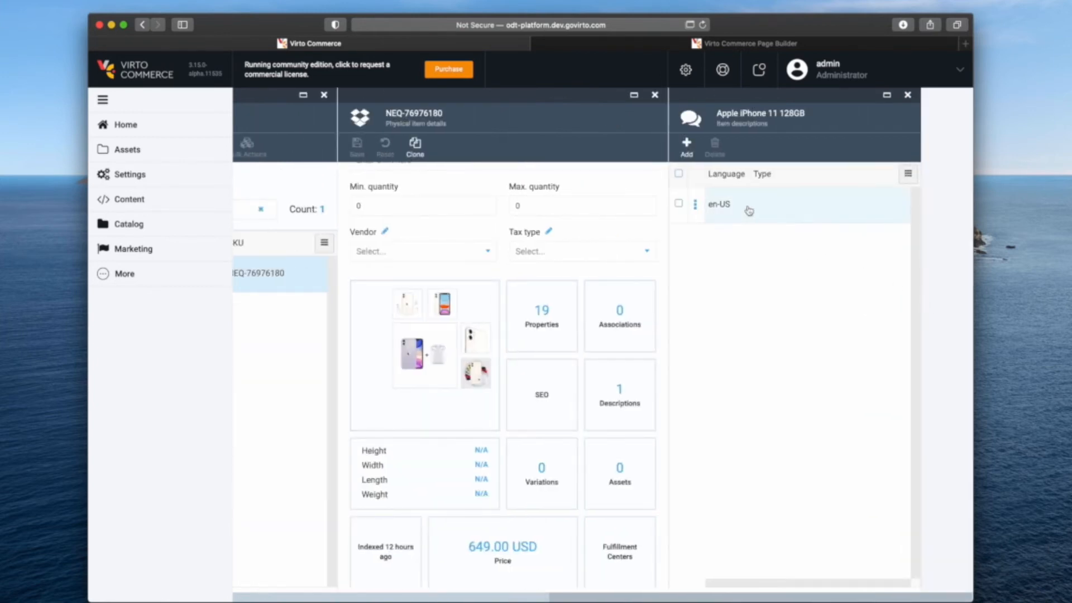
left_click(749, 211)
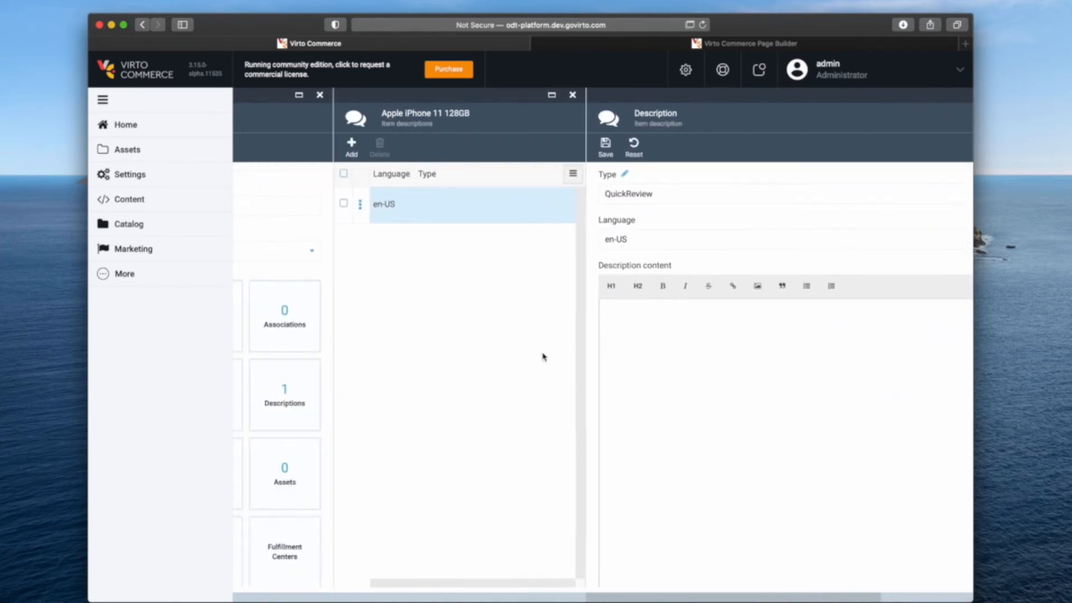
scroll(543, 356, "left", 6)
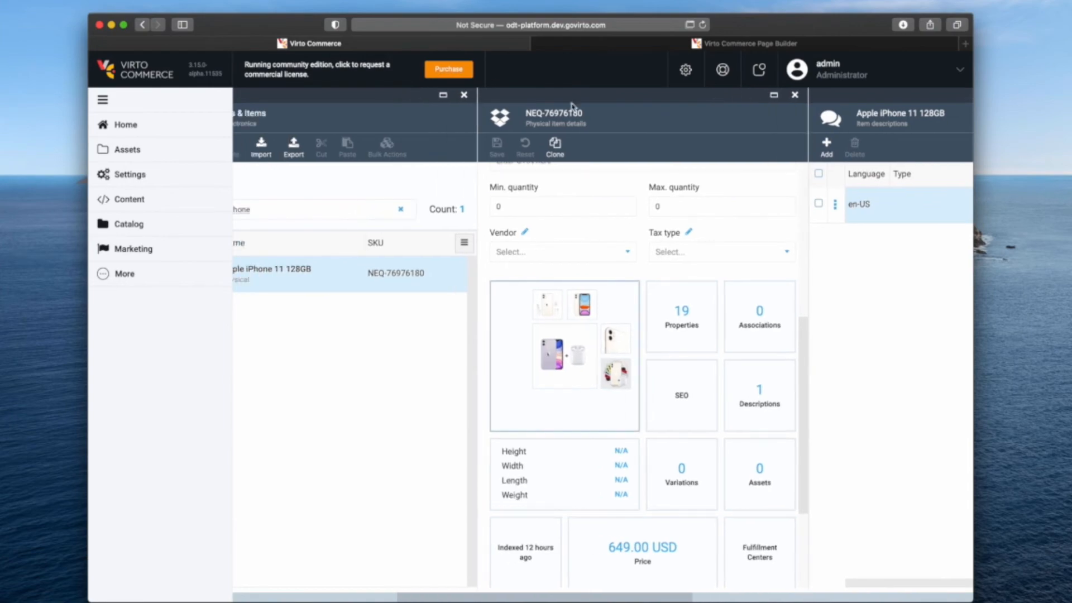
Copy the two paragraphs on the Wide camera and Night mode from the webinar notes into the product promotion block's description
key("ctrl+Right")
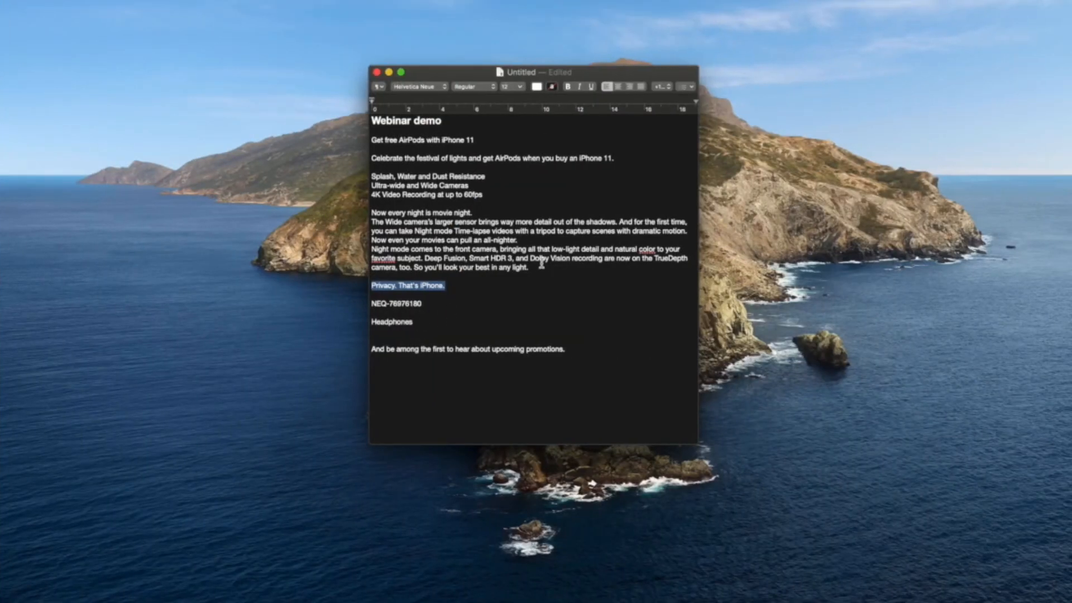
left_click_drag(529, 267, 344, 221)
key("super+c")
key("ctrl+Left")
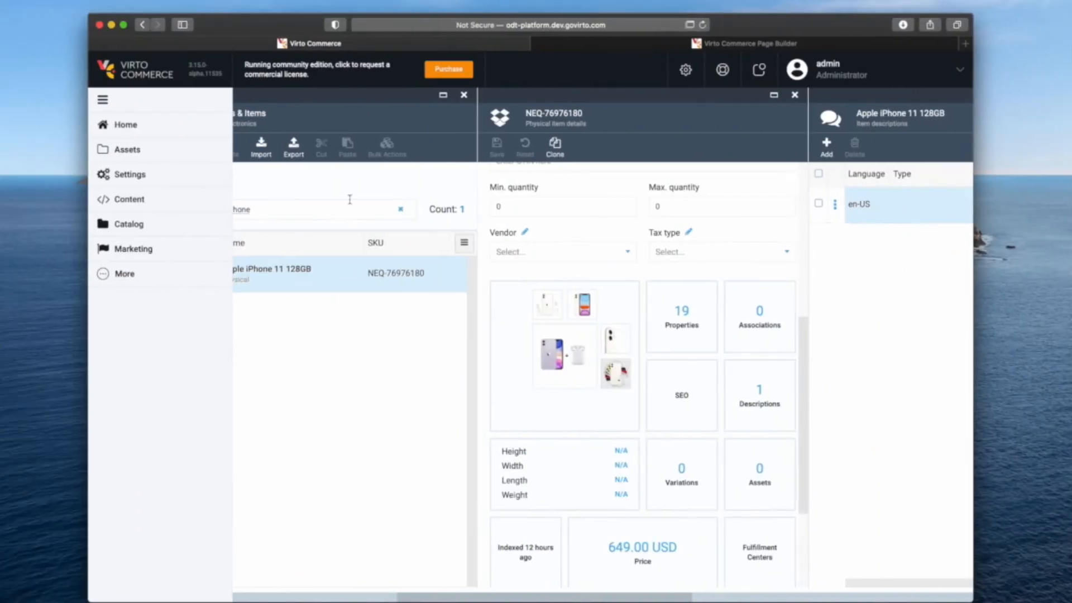
left_click(674, 47)
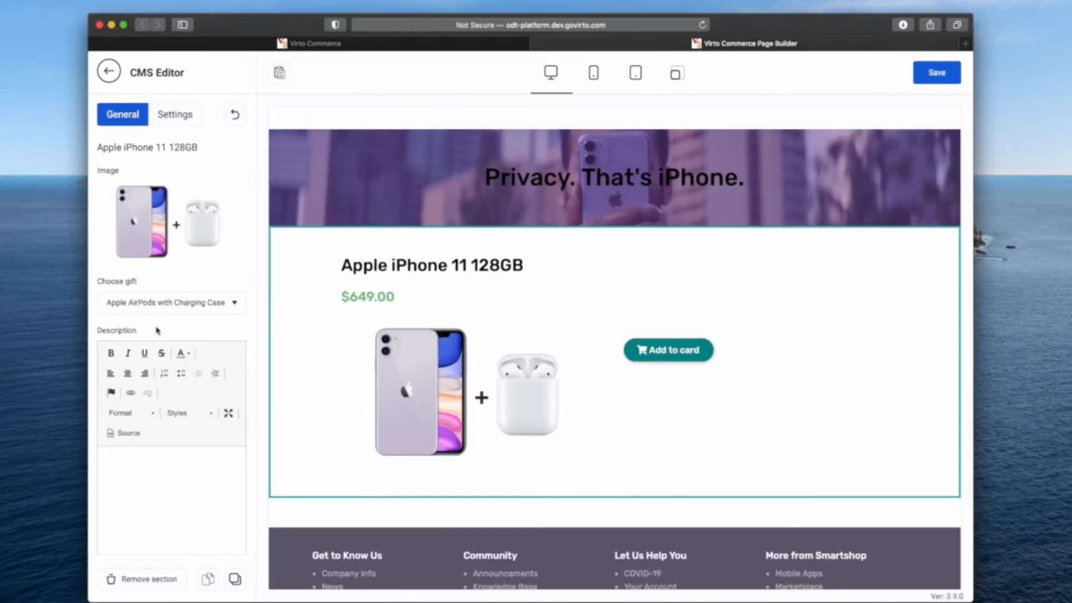
left_click(190, 497)
key("super+v")
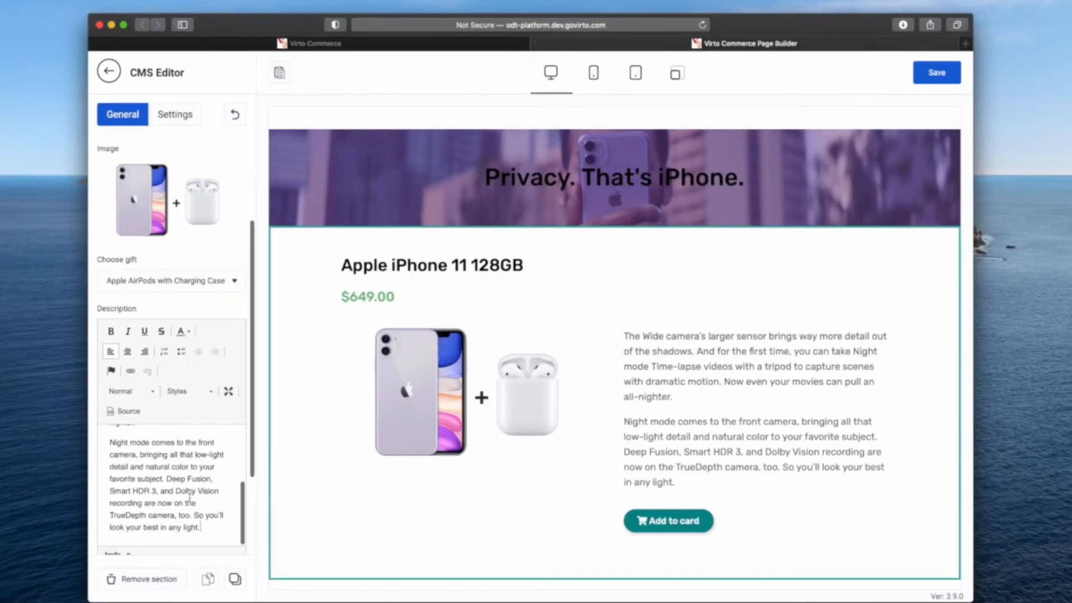
Try the Left side image position for the product promotion block, and set it back to Right
left_click(162, 108)
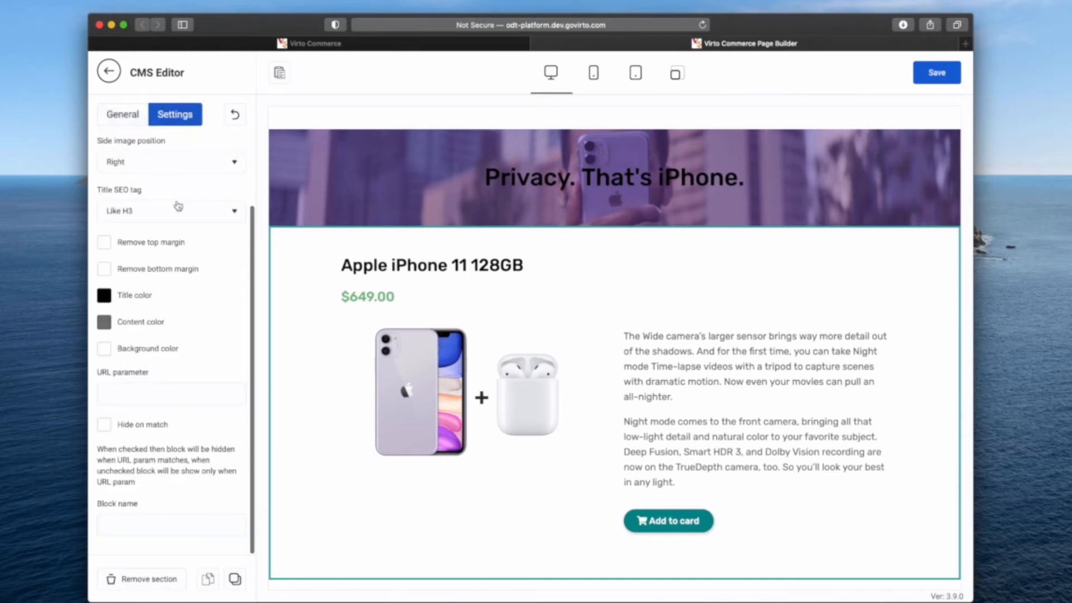
left_click(222, 246)
left_click(179, 277)
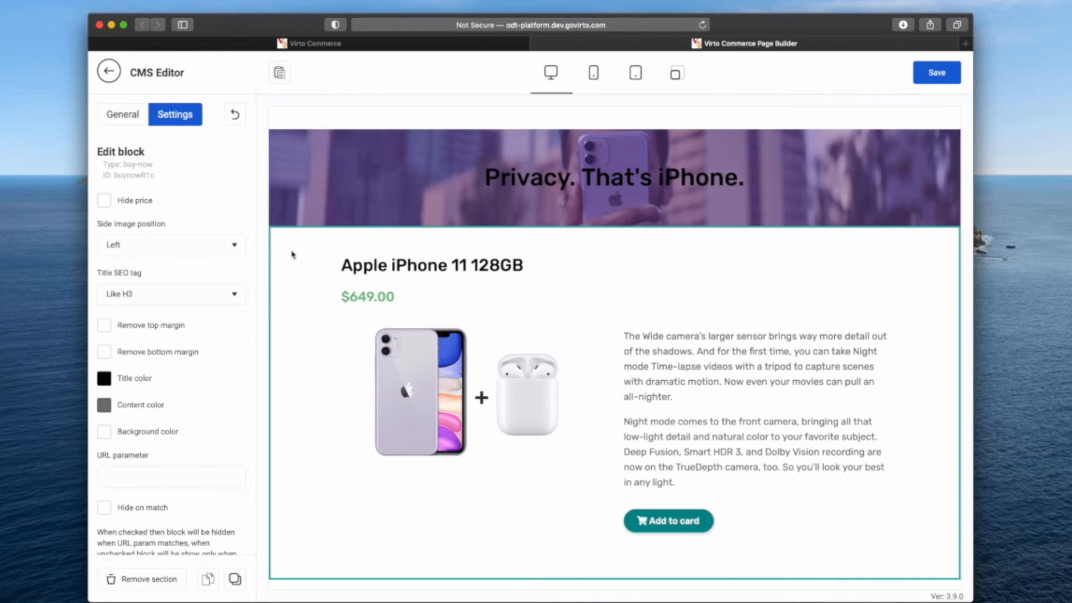
left_click(229, 249)
left_click(190, 306)
Add a Headline with form block after the product promotion block
scroll(212, 352, "down", 3)
scroll(502, 396, "down", 5)
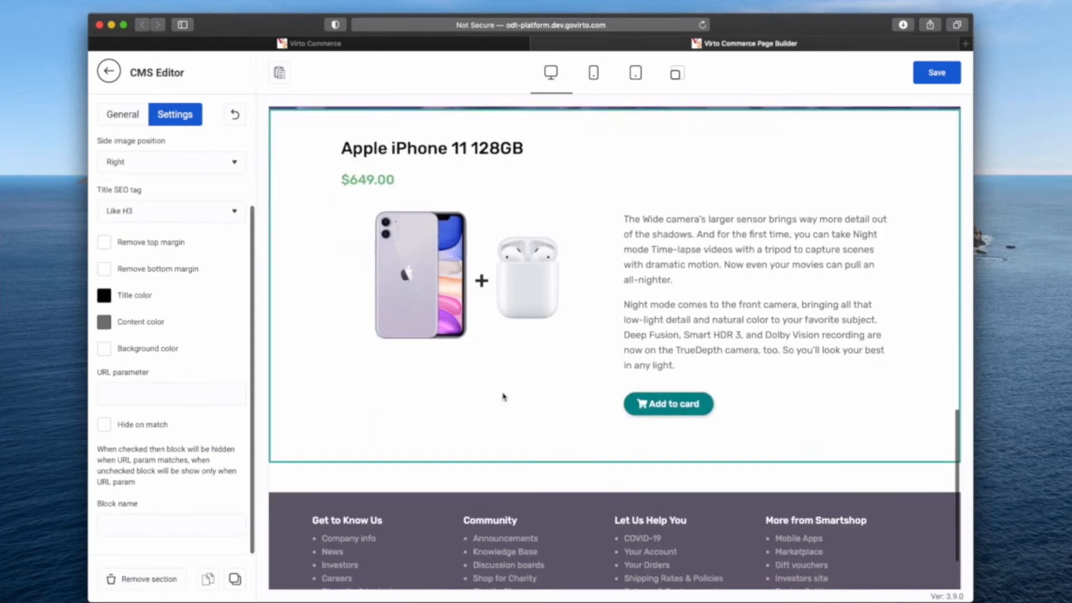
scroll(502, 396, "up", 10)
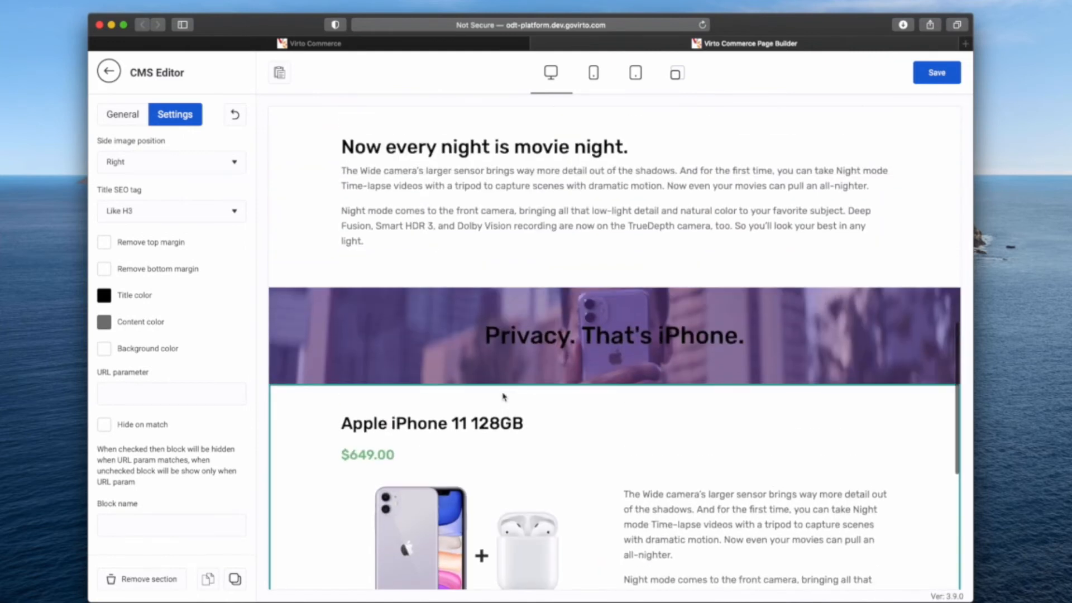
left_click(109, 73)
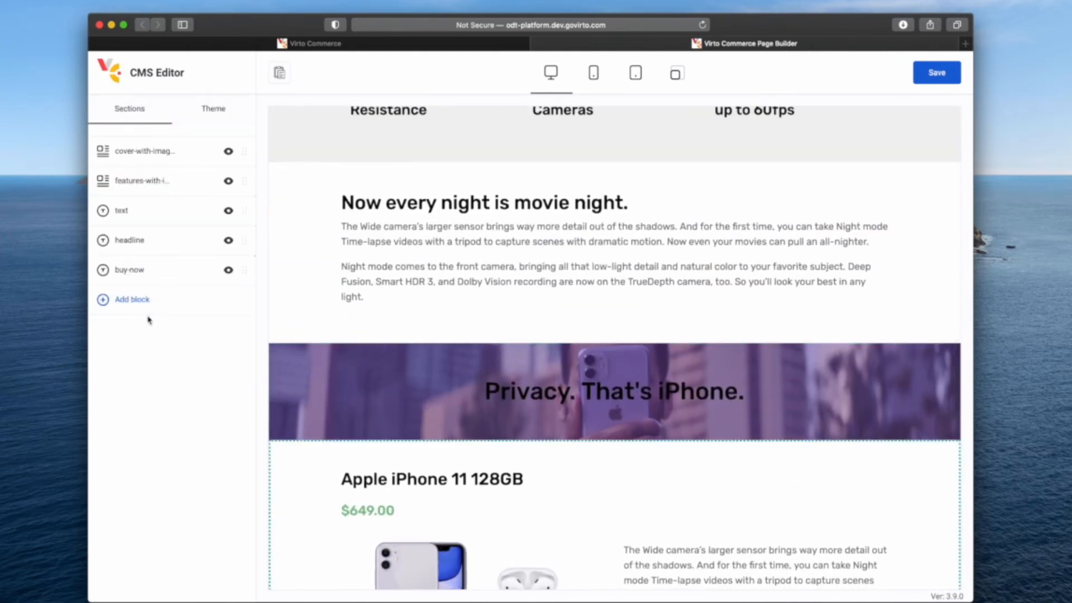
left_click(140, 307)
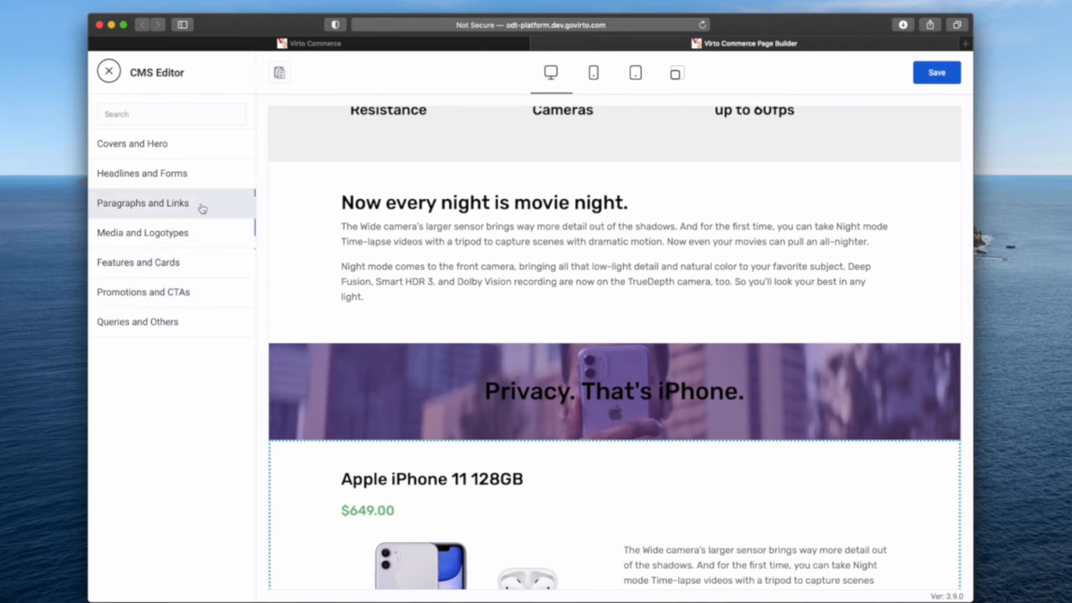
left_click(198, 183)
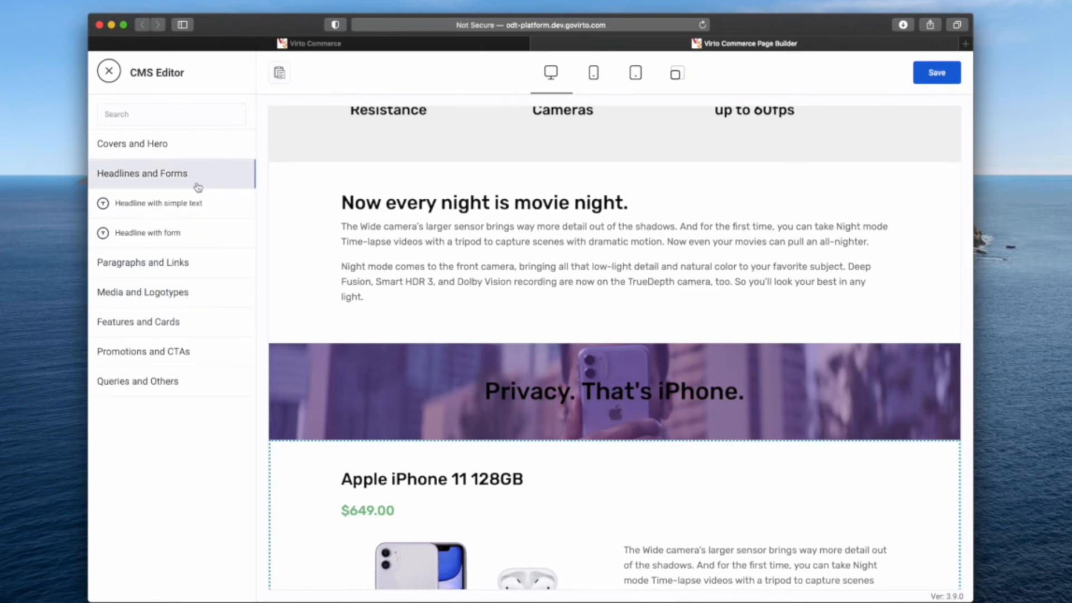
left_click(239, 232)
scroll(576, 435, "down", 10)
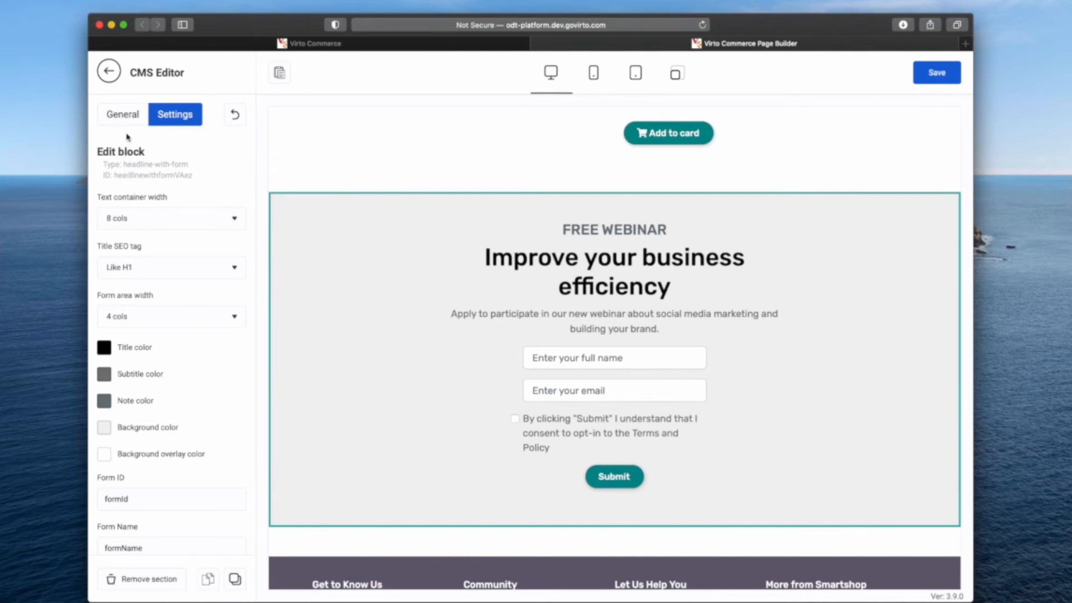
Copy the sentence "And be among the first to hear about upcoming promotions." from the webinar notes over the form block's subtitle
left_click(123, 115)
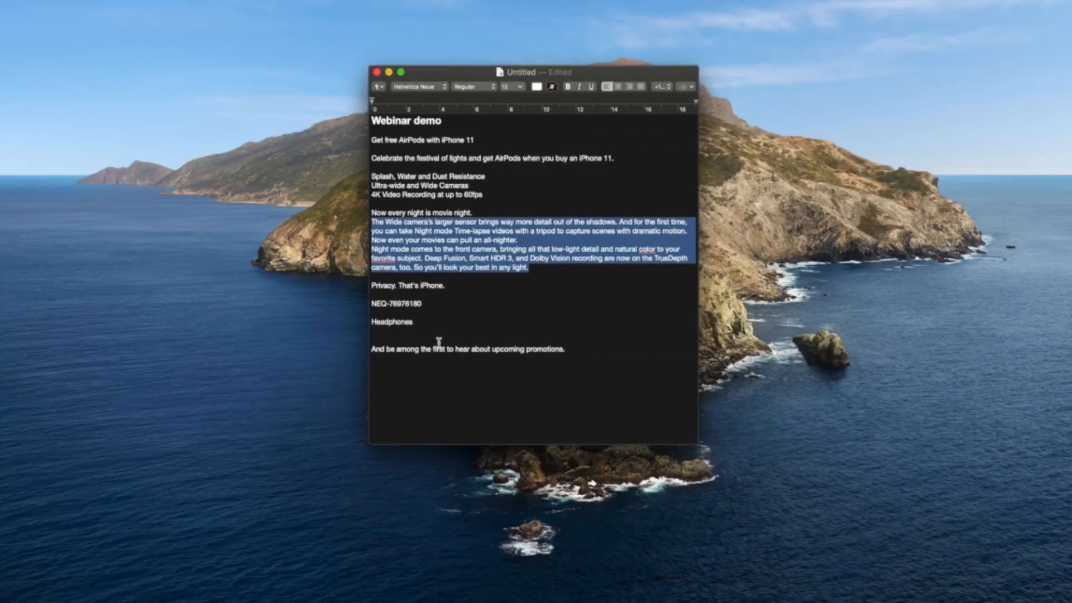
left_click_drag(583, 350, 368, 349)
key("super+c")
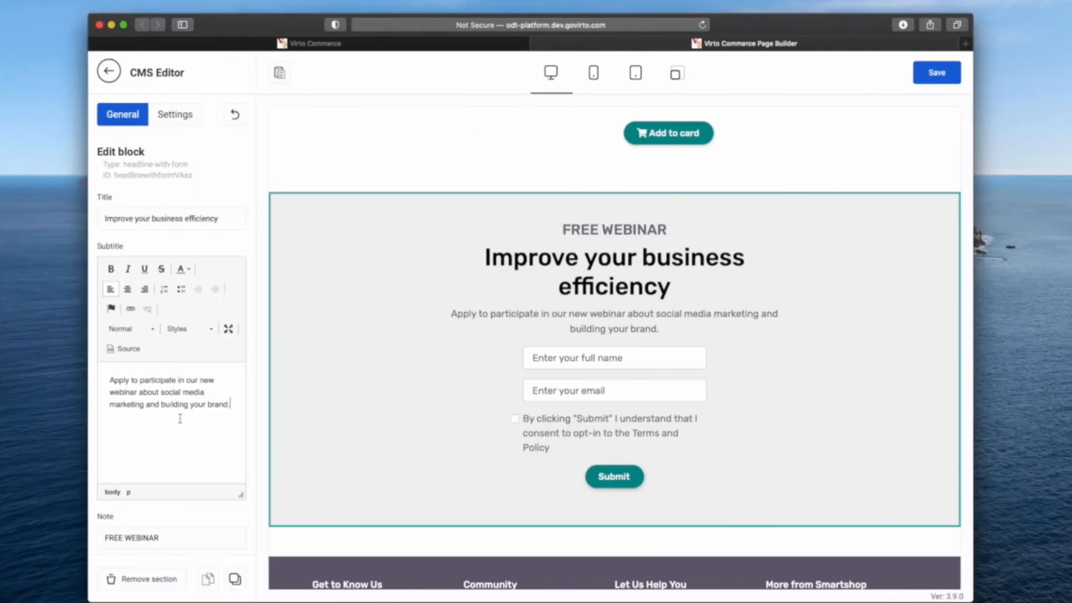
key("super+a")
key("super+v")
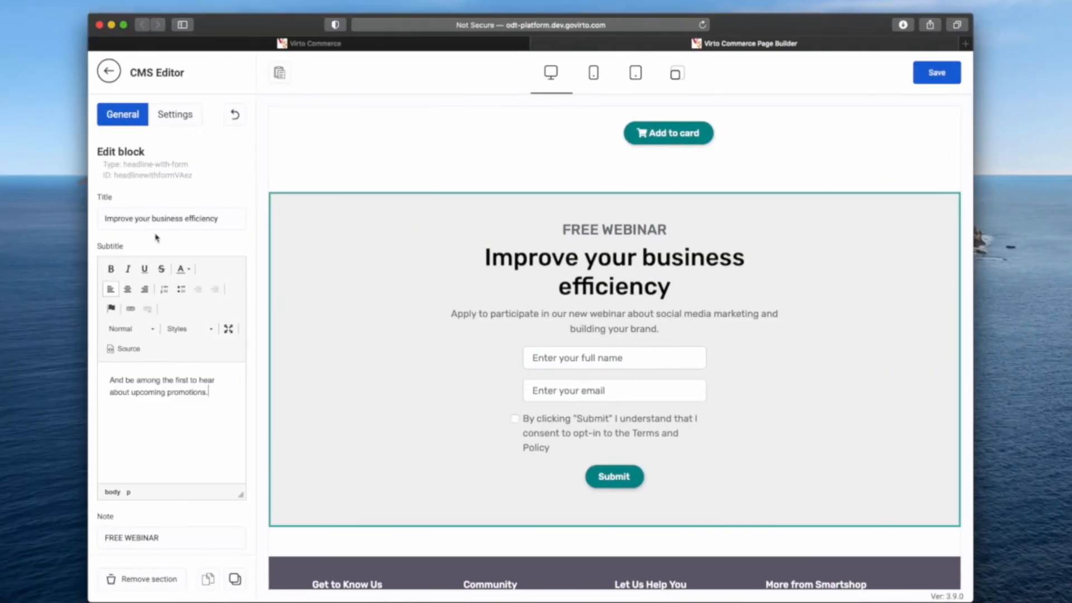
Title the form block "Subscribe to promotions" and clear its note
triple_click(178, 218)
type("Subs")
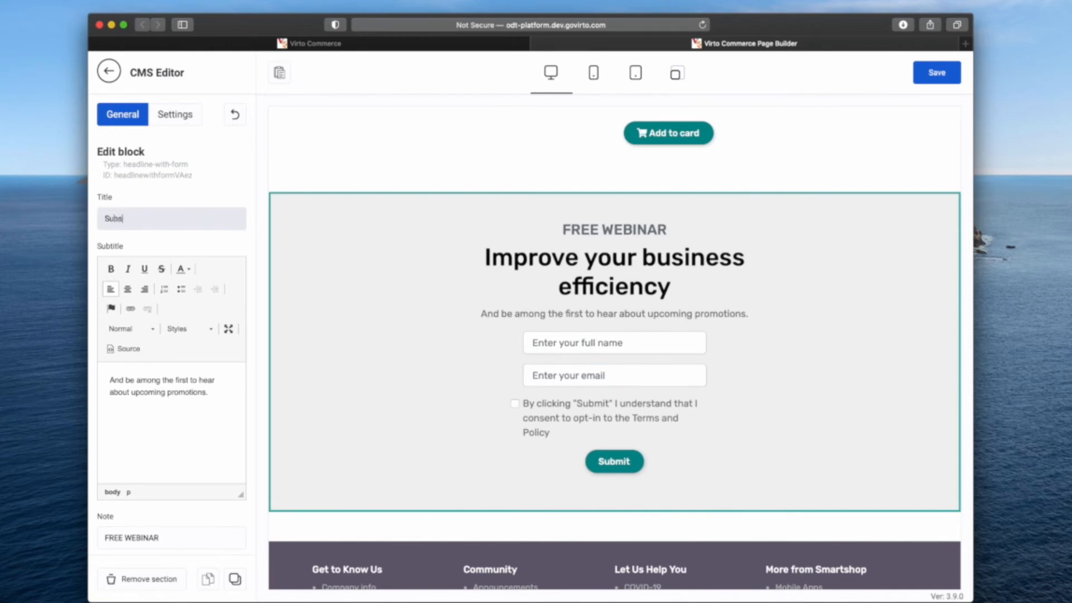
type("cribe to promotions")
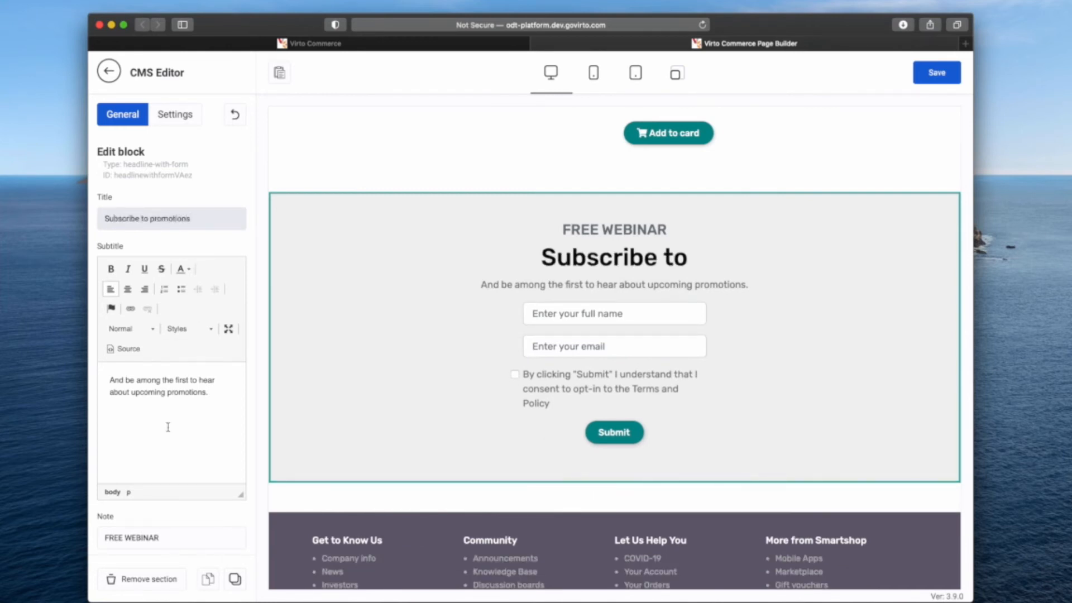
scroll(168, 427, "down", 5)
triple_click(167, 383)
key("BackSpace")
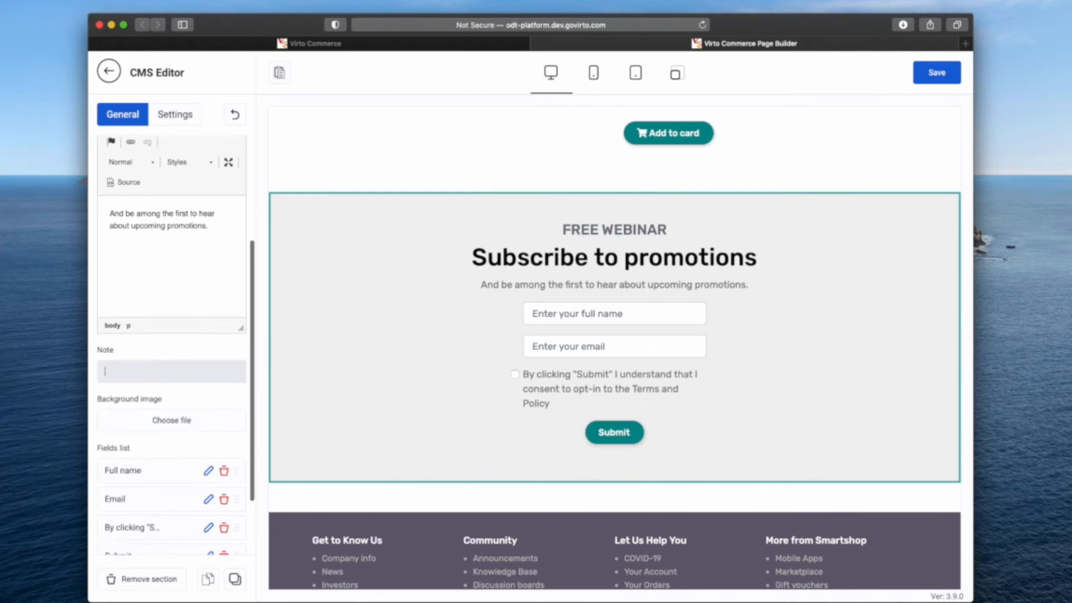
Delete the consent checkbox and Full name fields from the subscription form
scroll(229, 426, "down", 3)
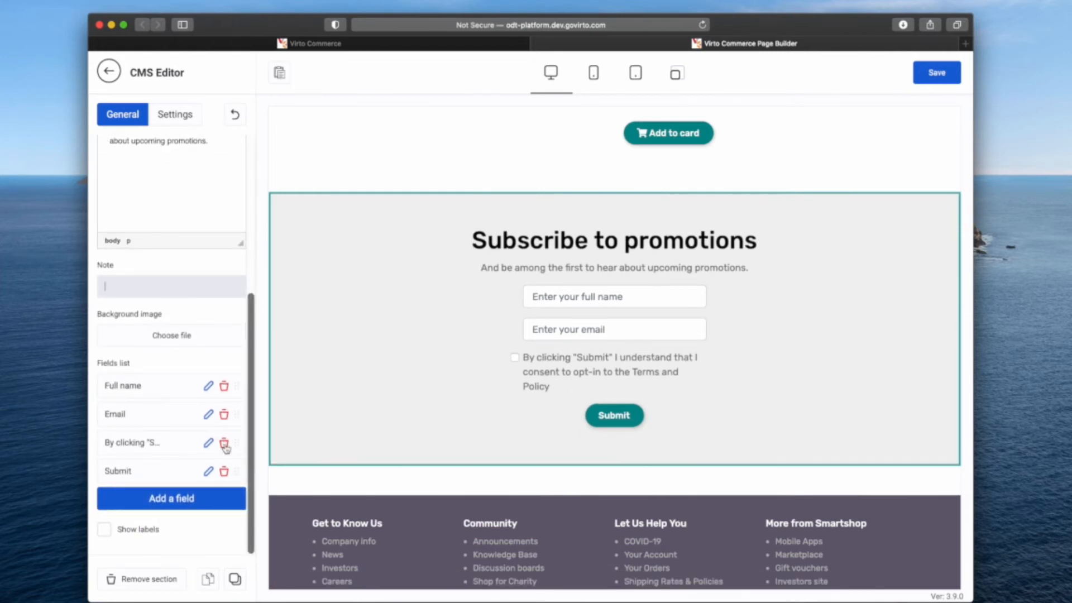
left_click(224, 444)
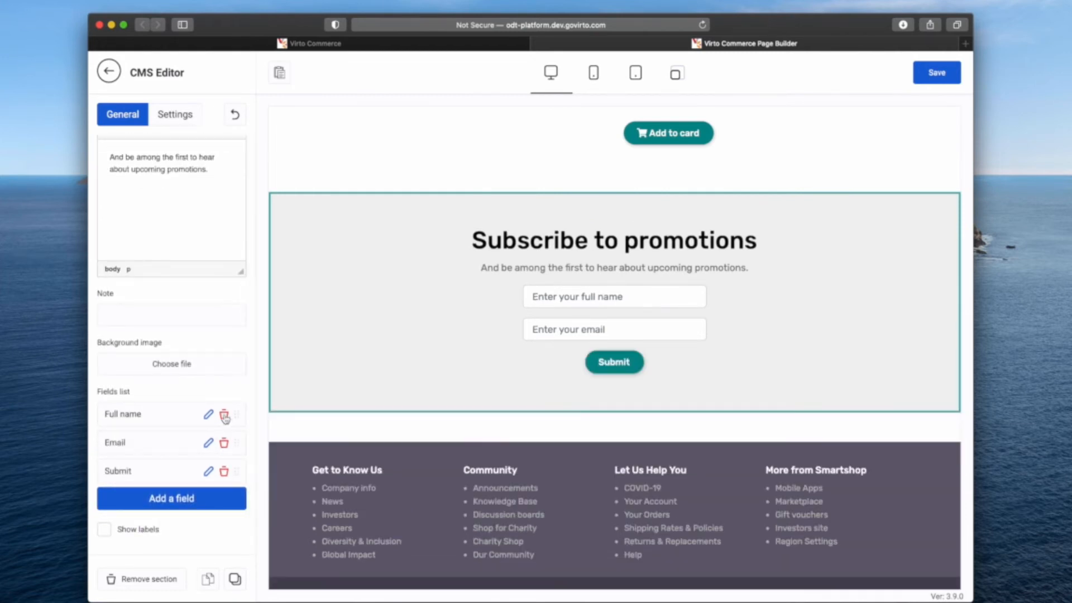
left_click(223, 414)
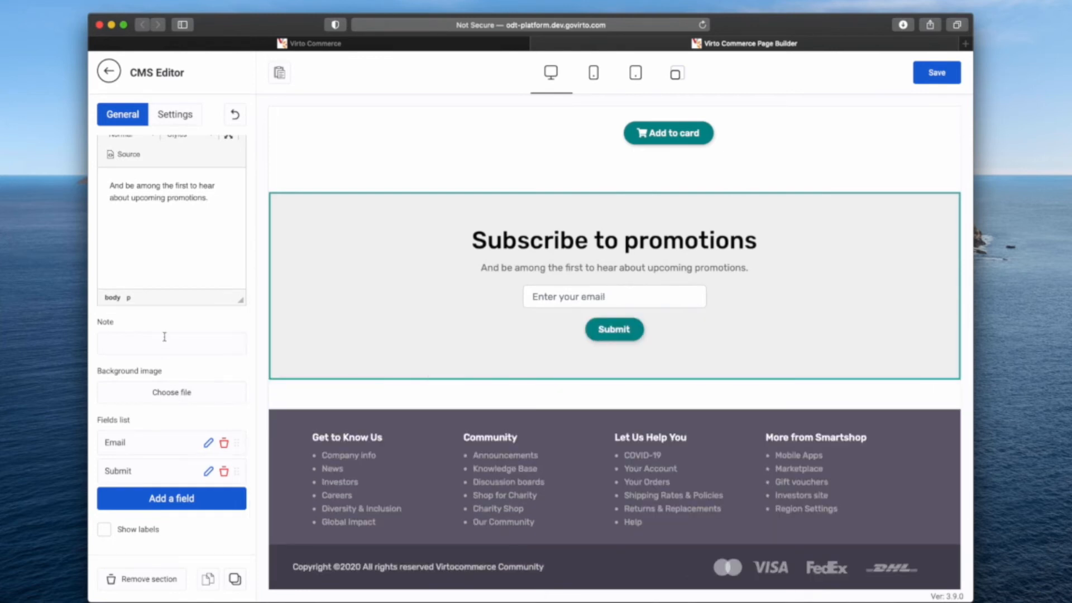
Set the form block's background color to black and its title color to white
left_click(171, 113)
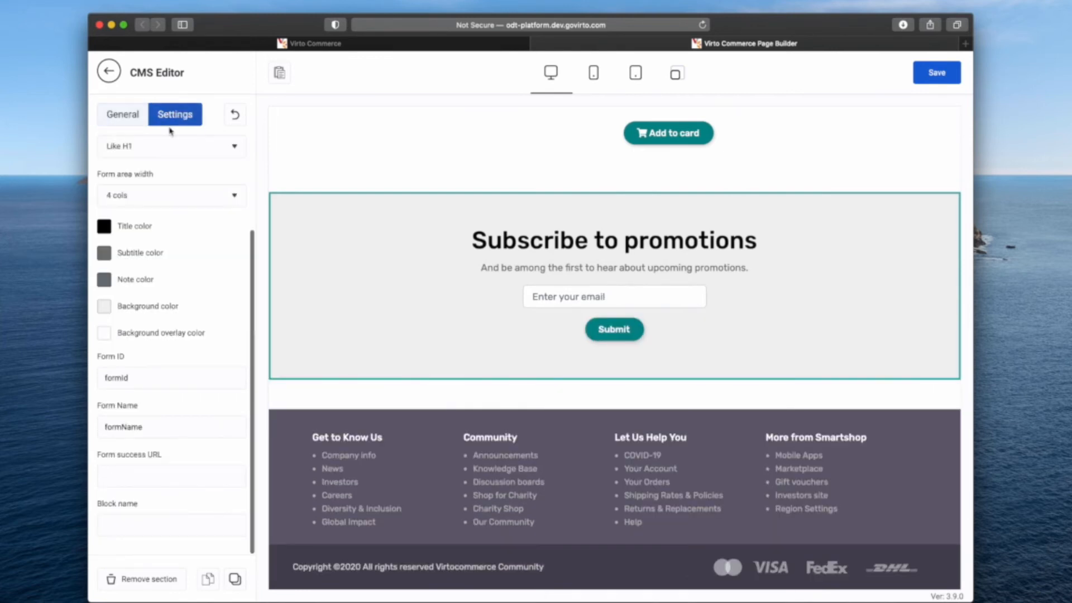
left_click(104, 312)
left_click_drag(134, 359, 96, 429)
left_click(183, 518)
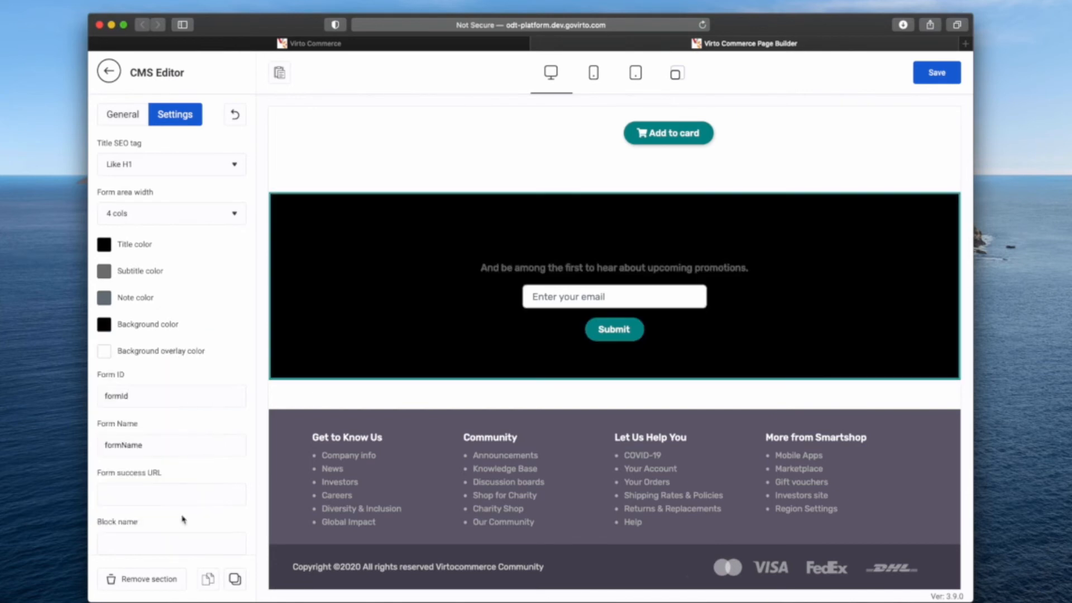
left_click(103, 249)
left_click_drag(125, 299, 95, 256)
left_click(187, 438)
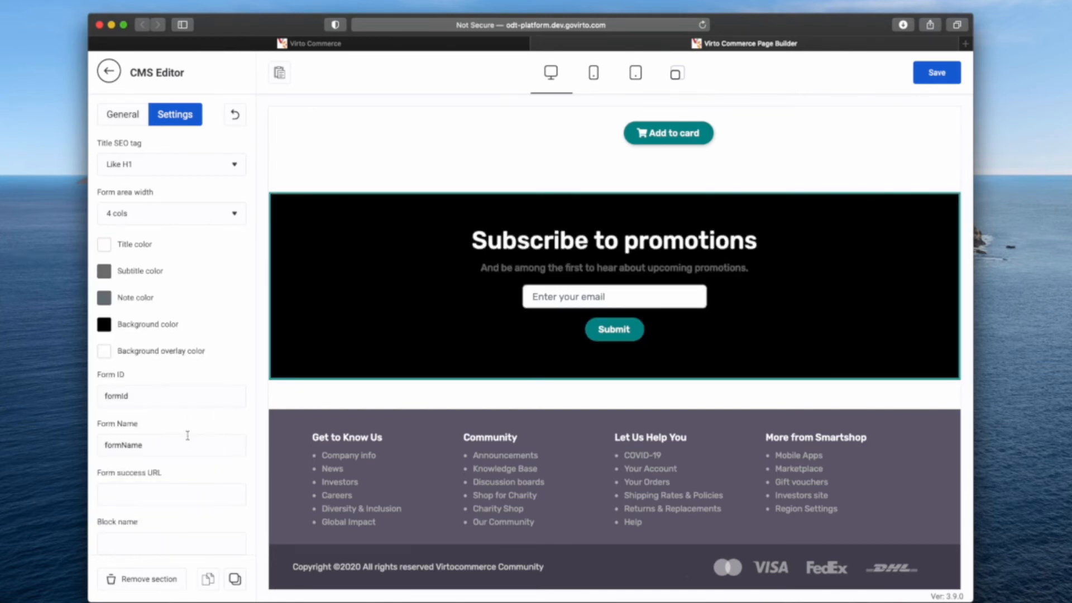
Save the page and preview promo-page.page from the odt store's pages in the storefront
scroll(472, 344, "up", 3)
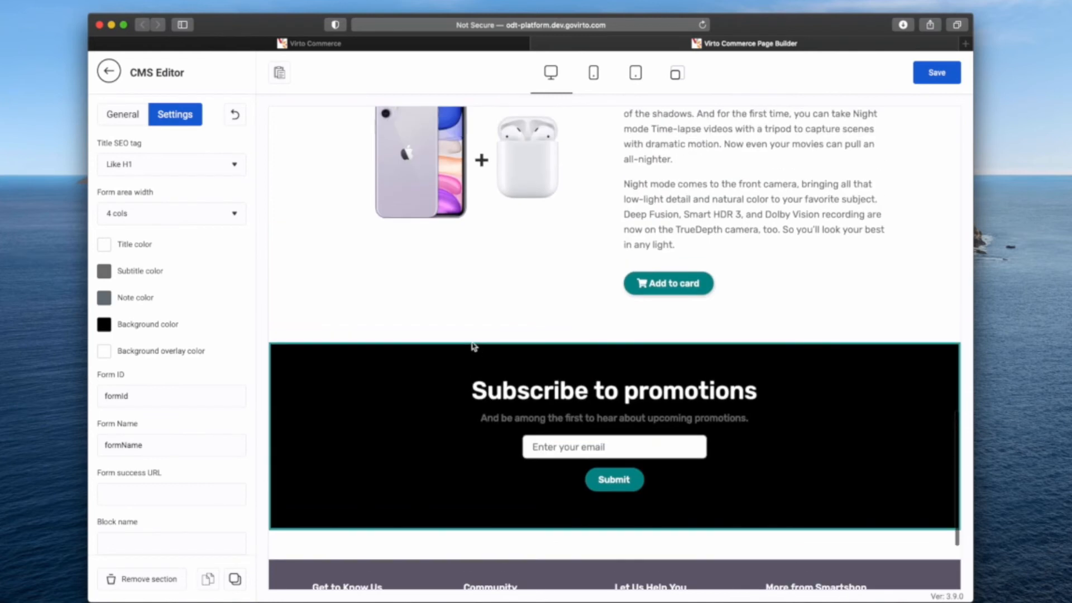
left_click(937, 78)
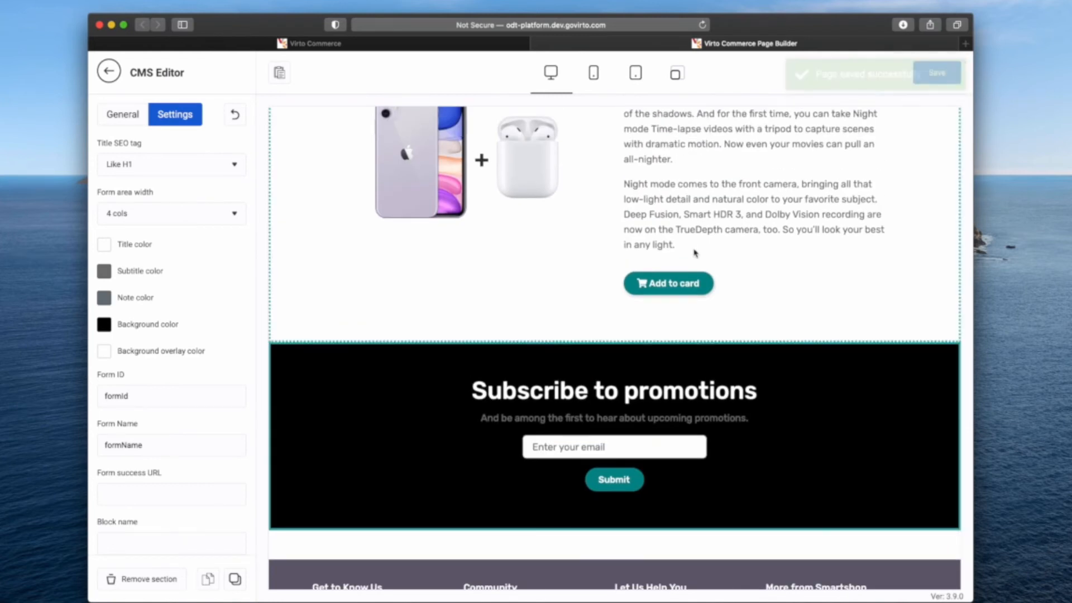
left_click(475, 43)
left_click(135, 204)
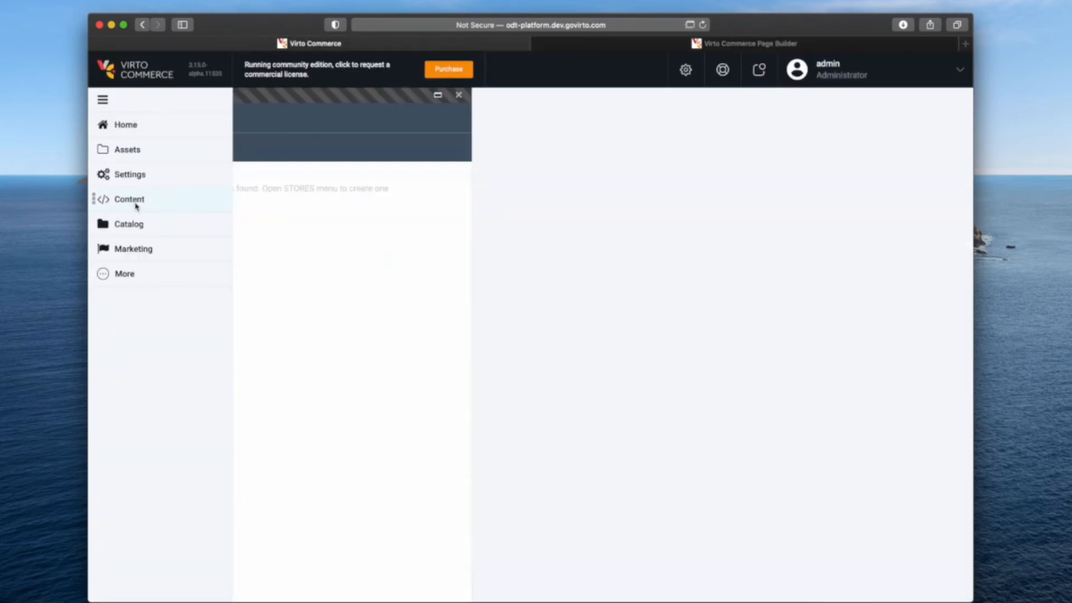
left_click(520, 497)
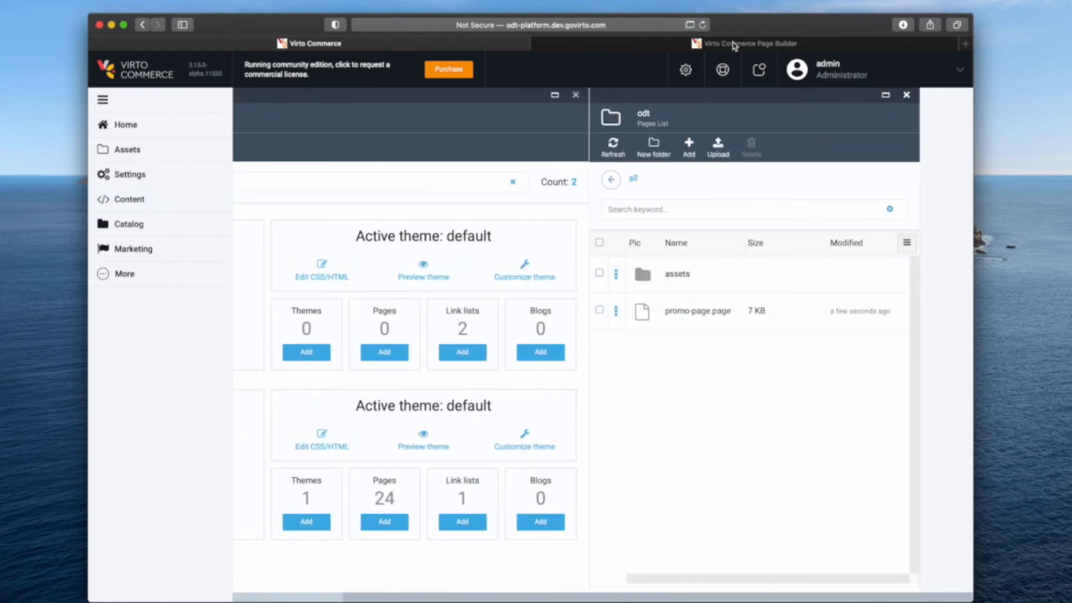
left_click(695, 312)
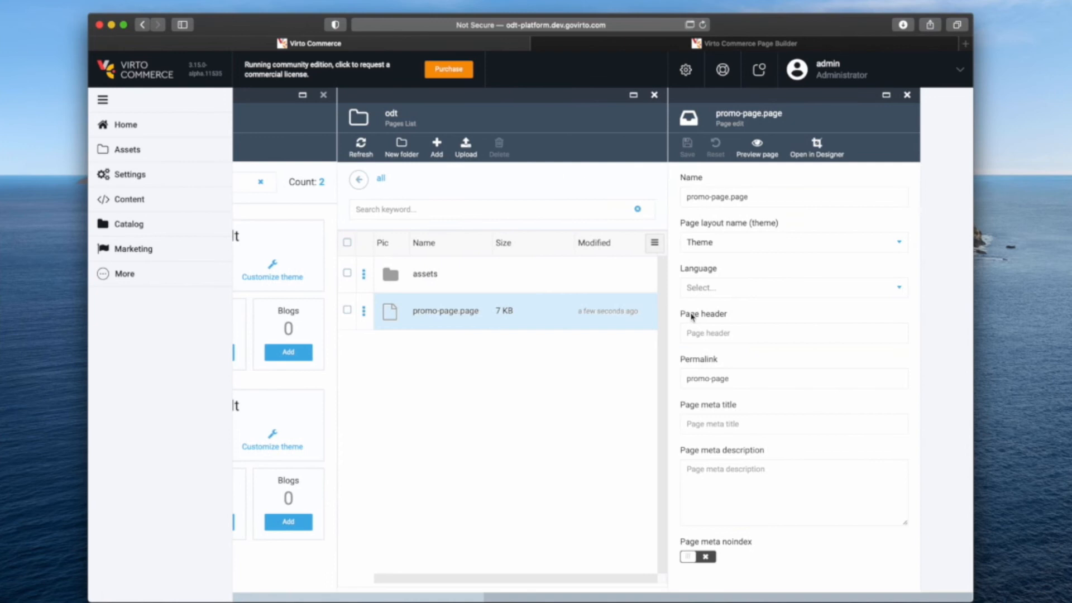
left_click(757, 148)
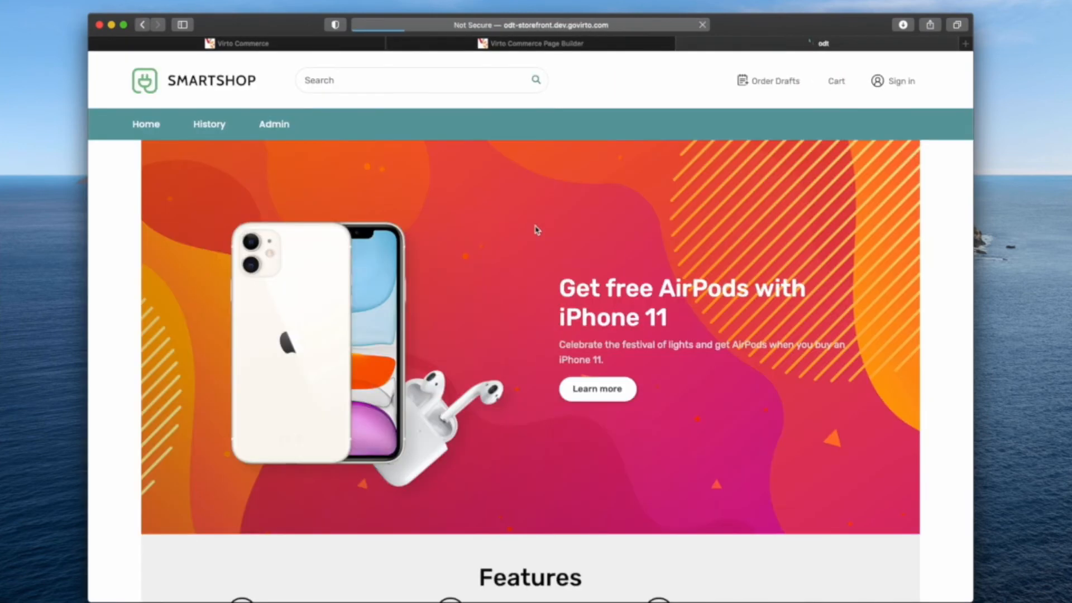
Check the promo page's full storefront address and examine its blocks from the cover down to the subscription form
left_click(491, 21)
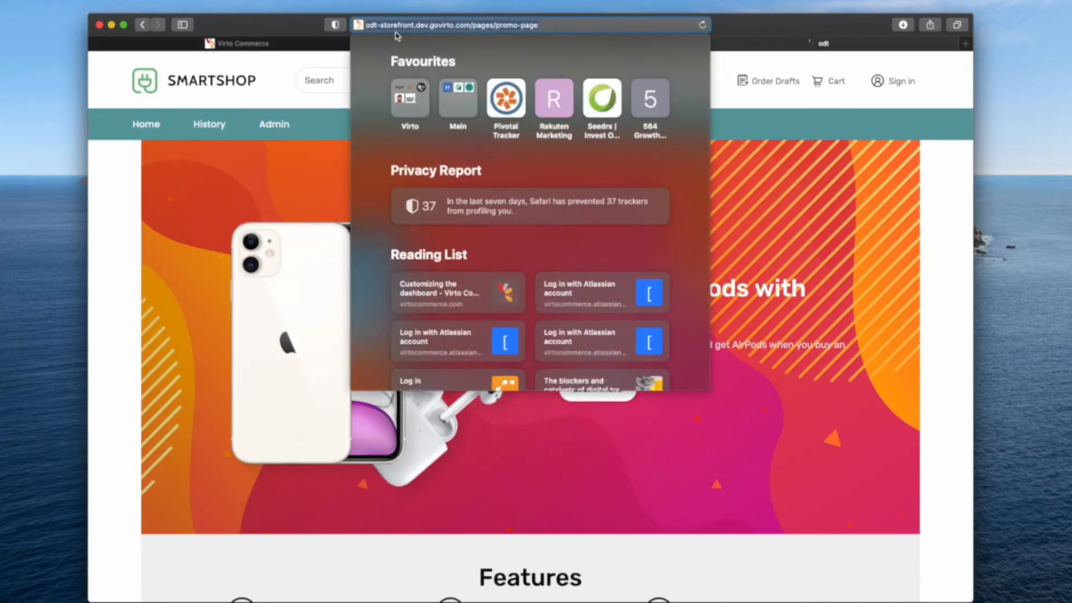
left_click(767, 235)
scroll(554, 387, "down", 5)
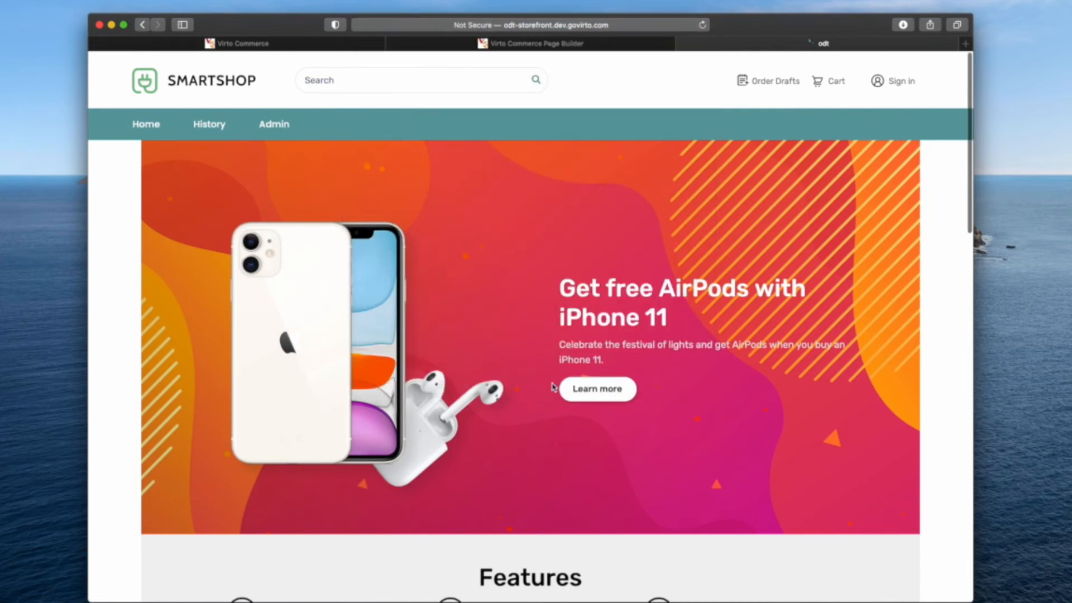
scroll(553, 387, "down", 4)
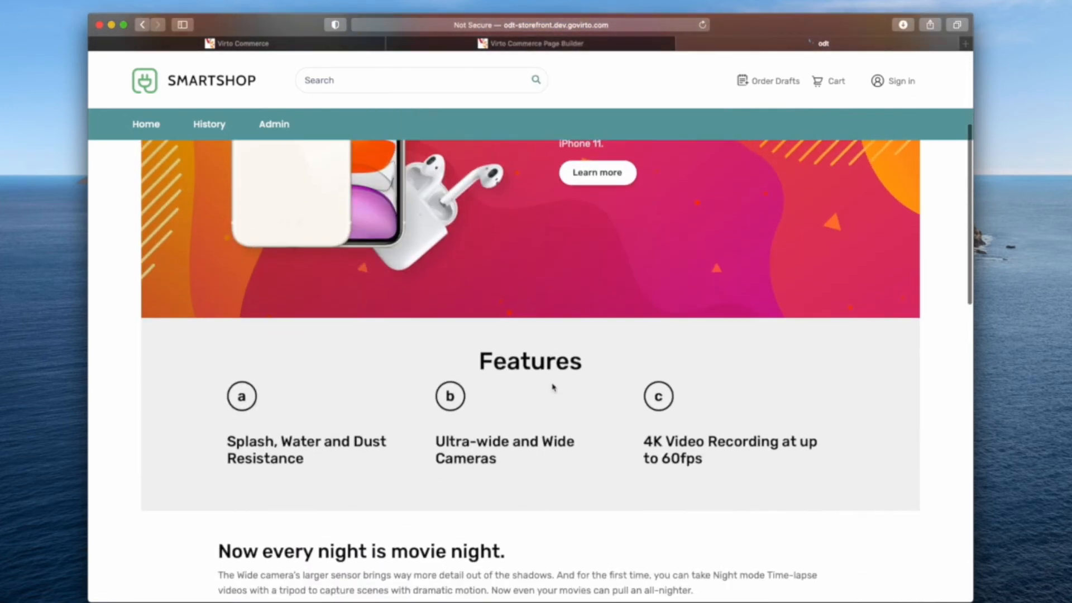
scroll(554, 387, "down", 2)
scroll(553, 387, "down", 13)
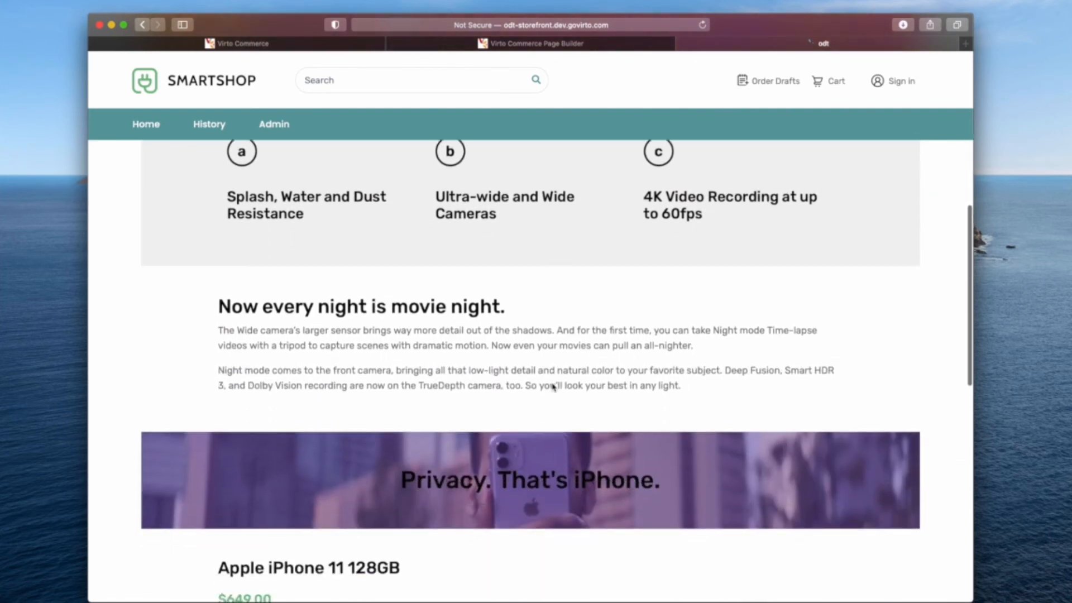
scroll(553, 387, "down", 6)
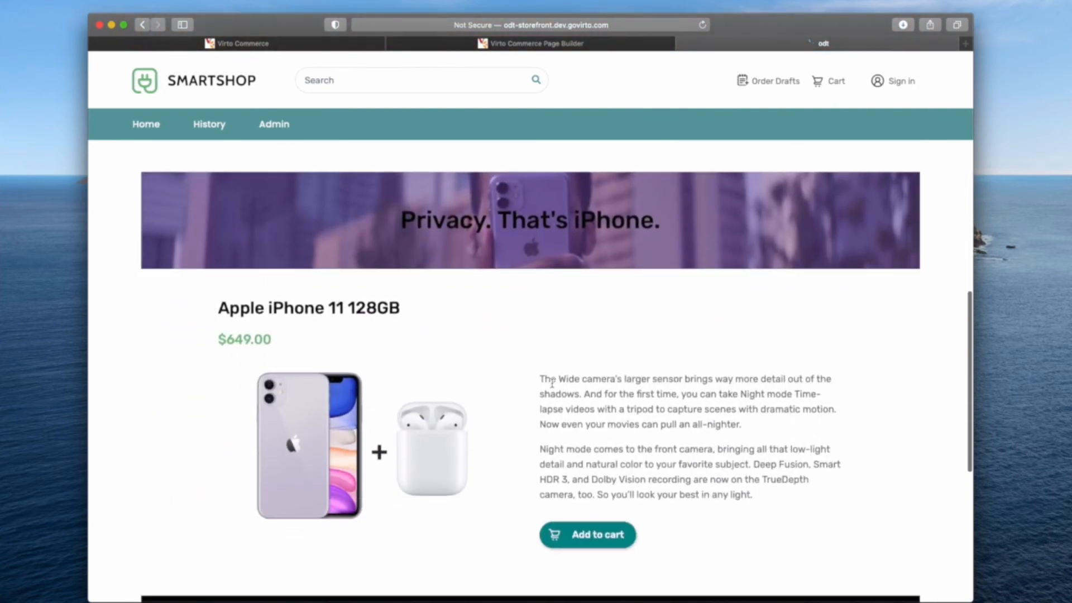
scroll(552, 384, "down", 7)
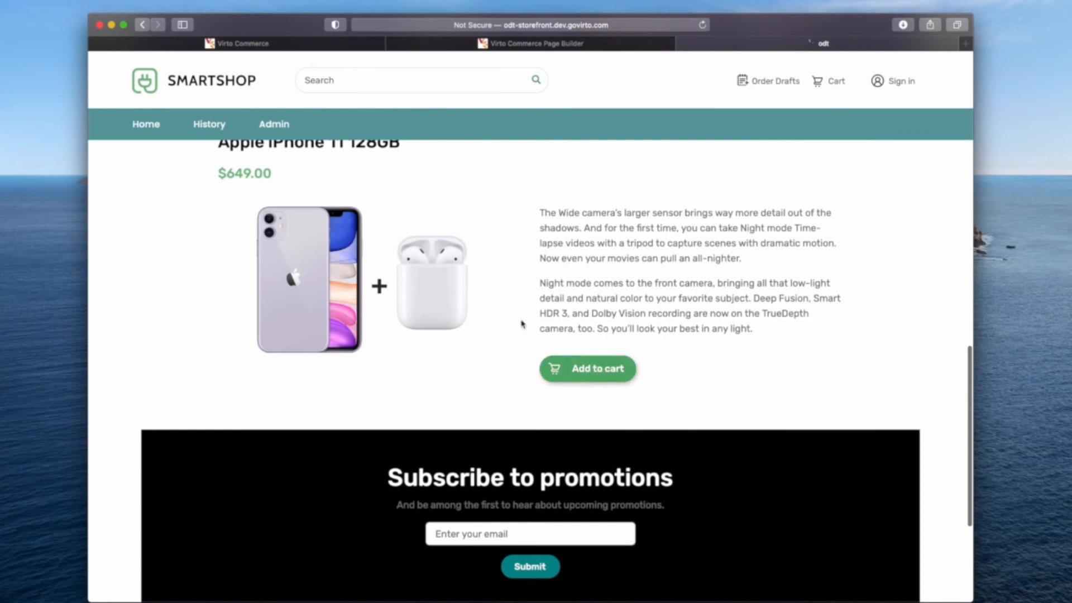
Add the Apple iPhone 11 128GB with its AirPods gift to the cart and check both items in the order
scroll(522, 323, "up", 2)
left_click(600, 438)
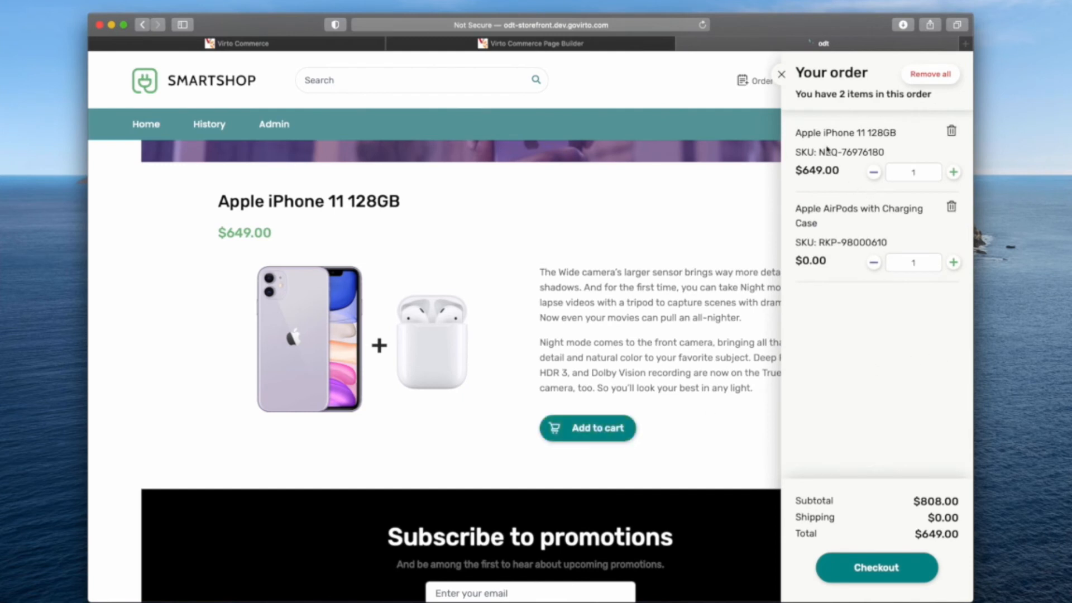
left_click_drag(886, 153, 847, 133)
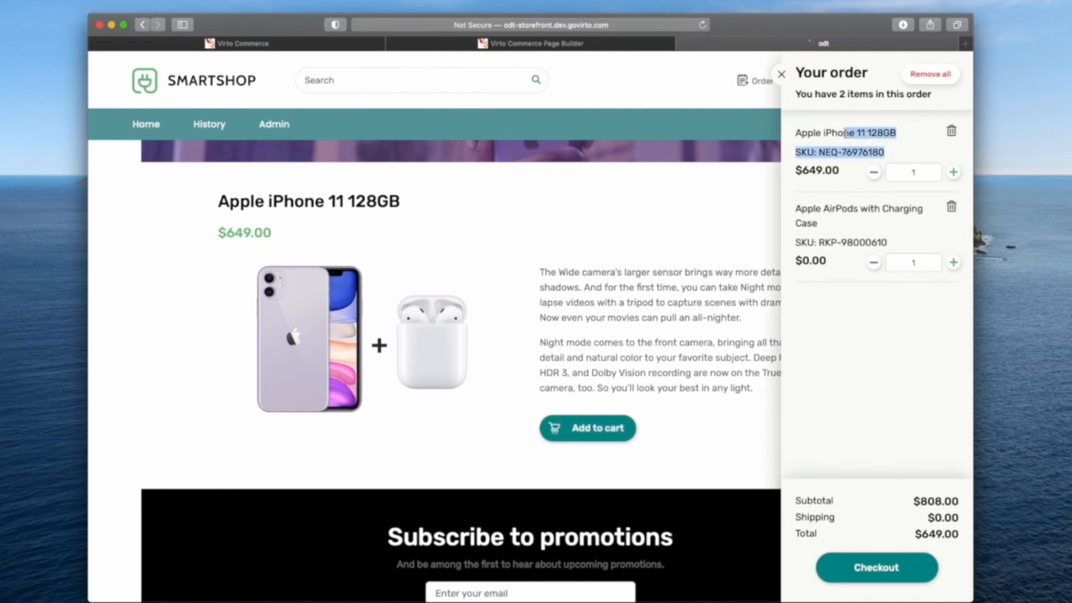
triple_click(803, 214)
left_click(844, 363)
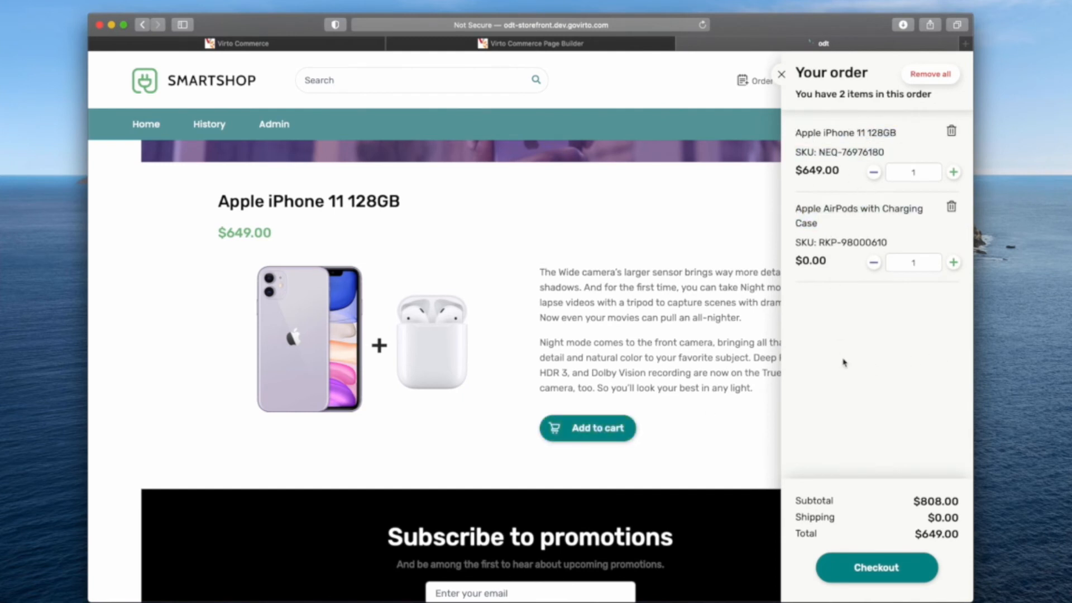
Check out the order with the iPhone 11 and its gift AirPods, confirm the checkout, and close the order summary
left_click(878, 573)
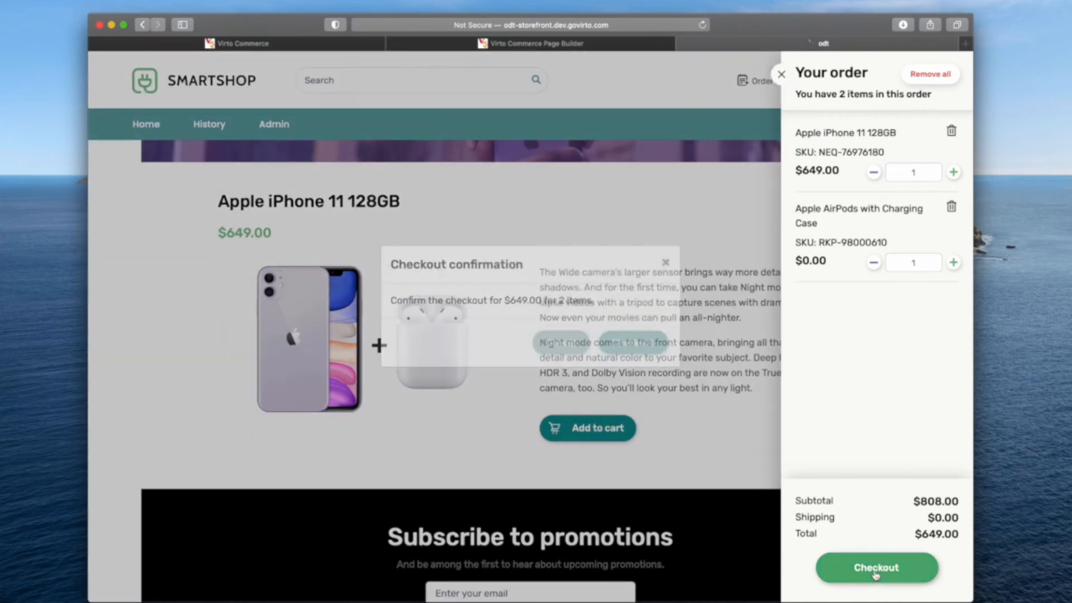
left_click(628, 364)
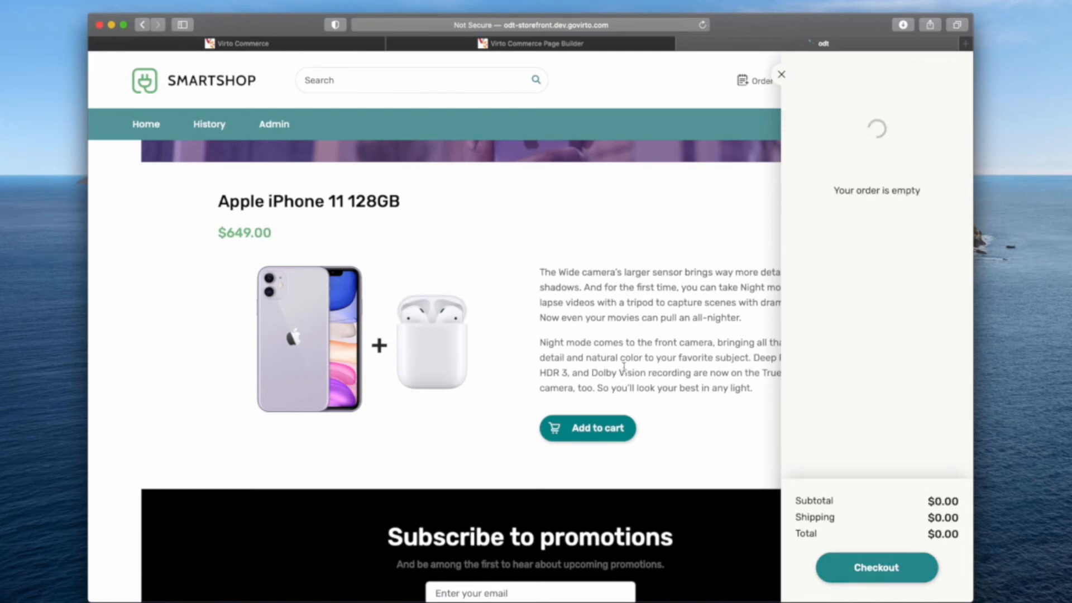
left_click(781, 74)
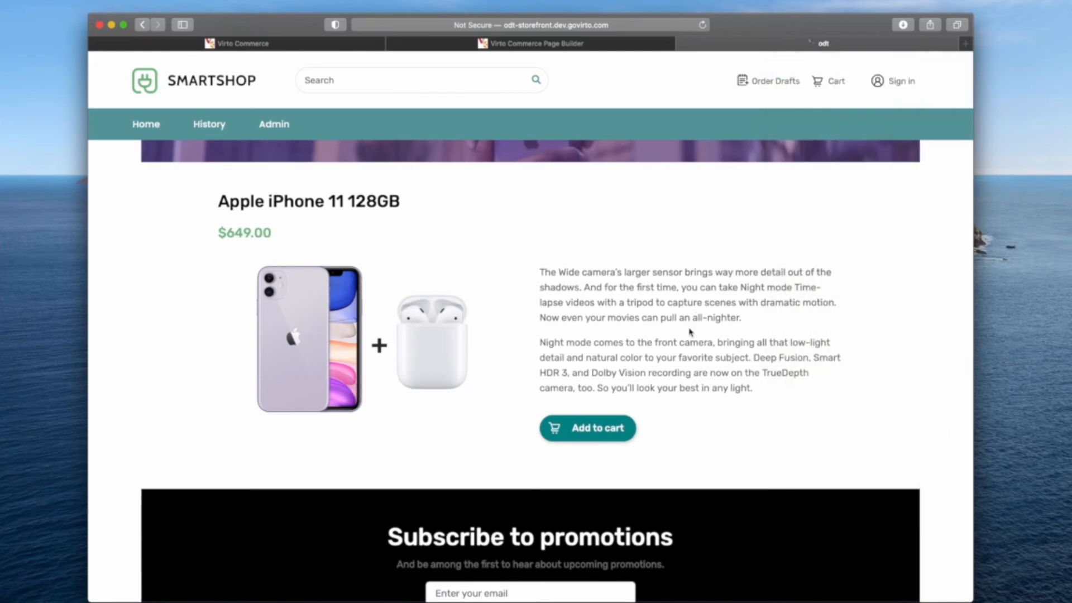
Review the published promo page in the storefront again, from the cover and Features blocks down to the product and subscription blocks
scroll(687, 332, "up", 10)
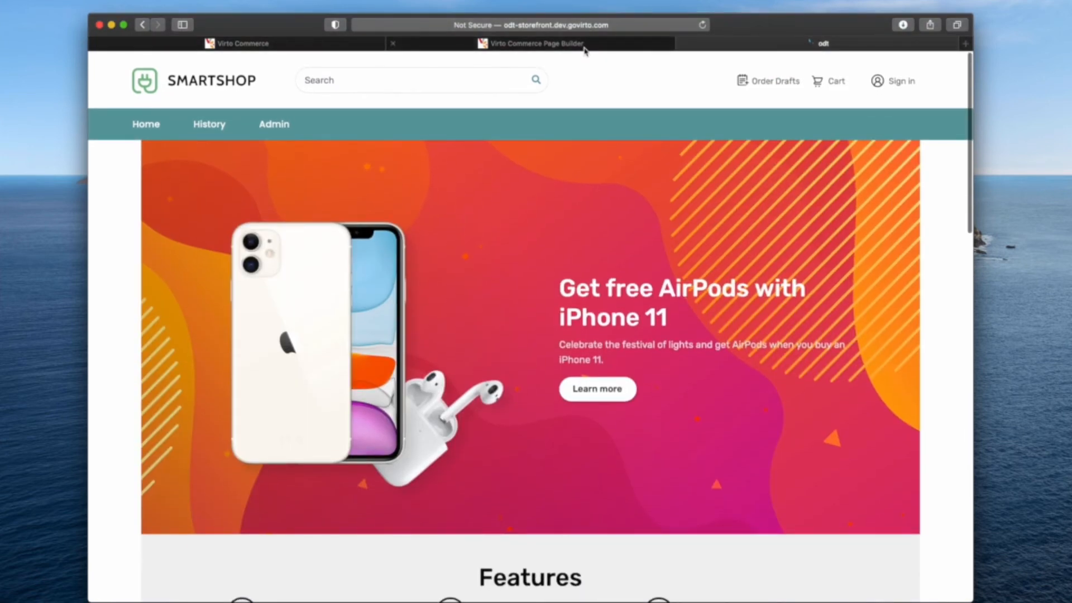
left_click(584, 44)
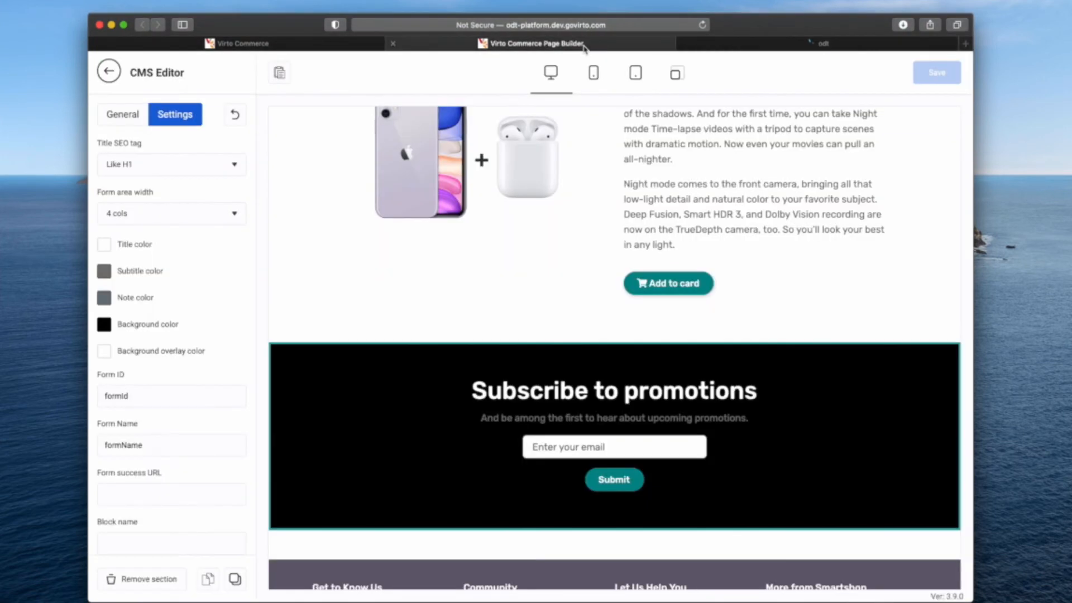
left_click(336, 48)
left_click(618, 45)
left_click(791, 47)
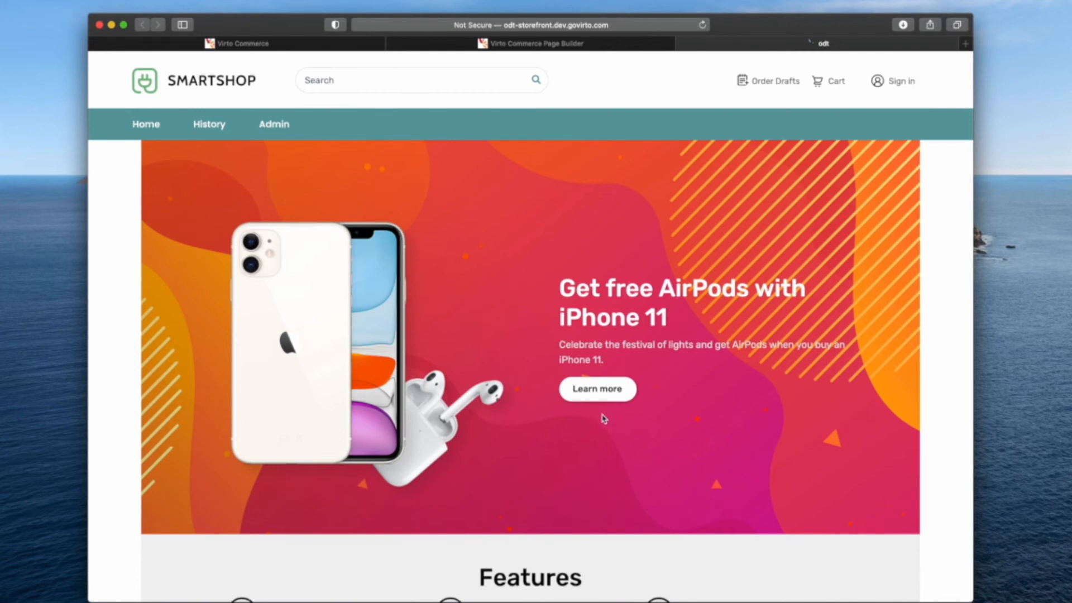
scroll(604, 418, "down", 10)
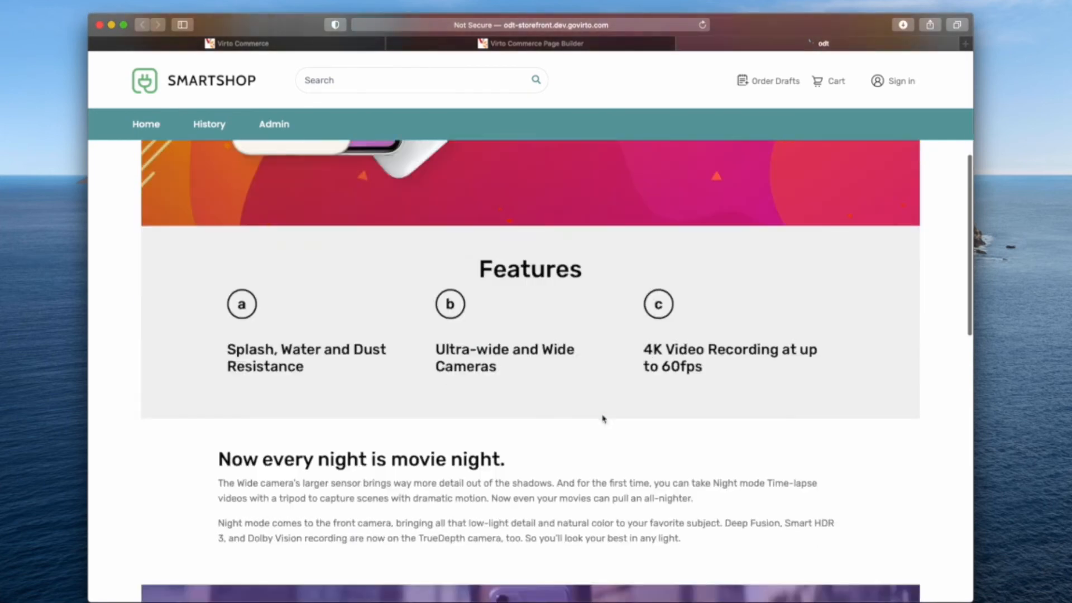
scroll(603, 418, "down", 3)
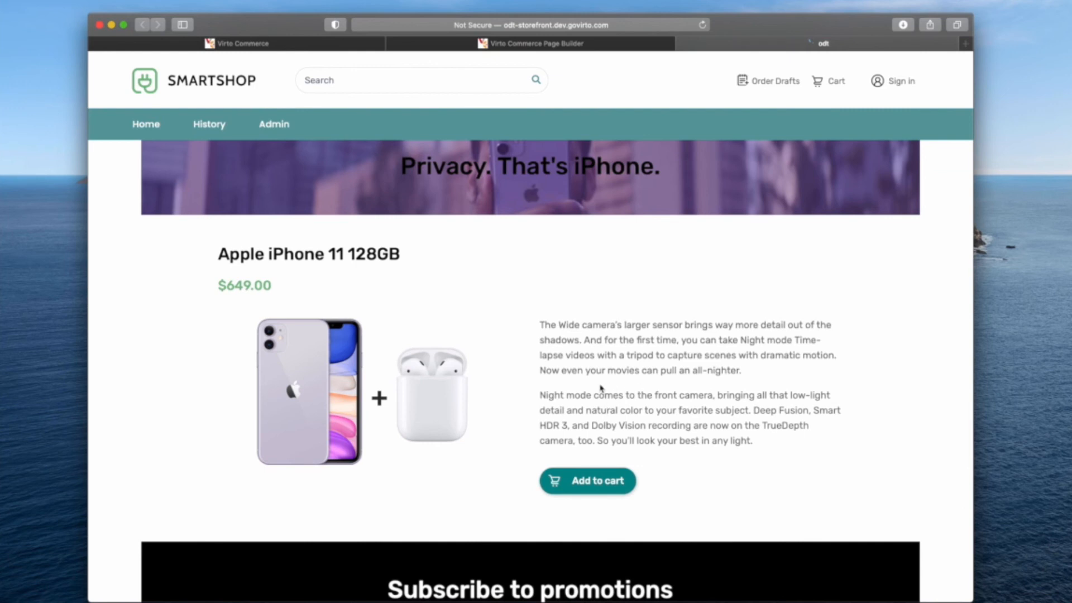
scroll(601, 387, "down", 1)
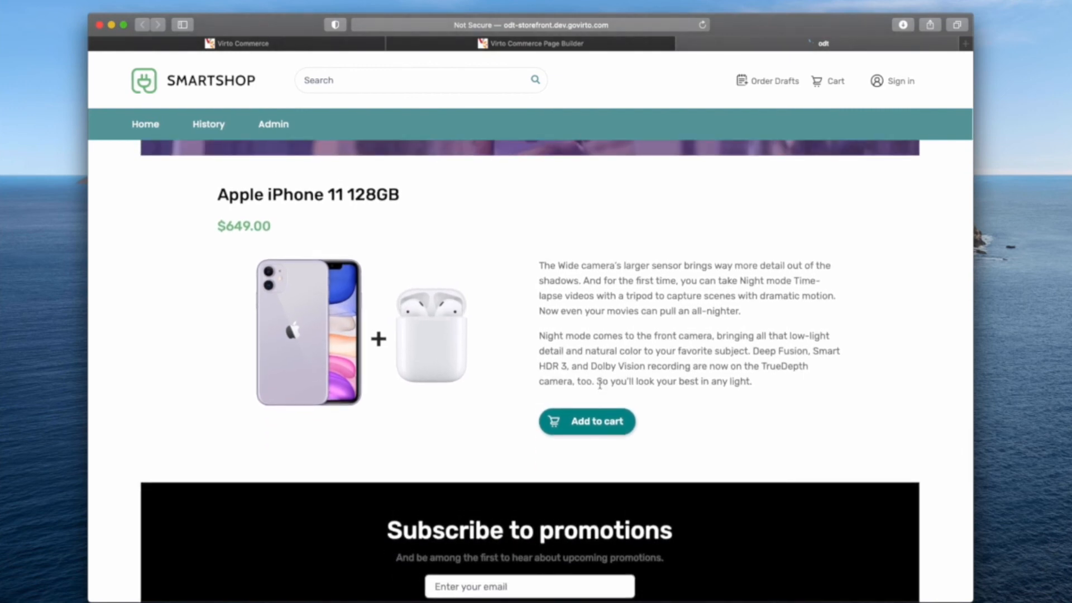
scroll(600, 384, "up", 10)
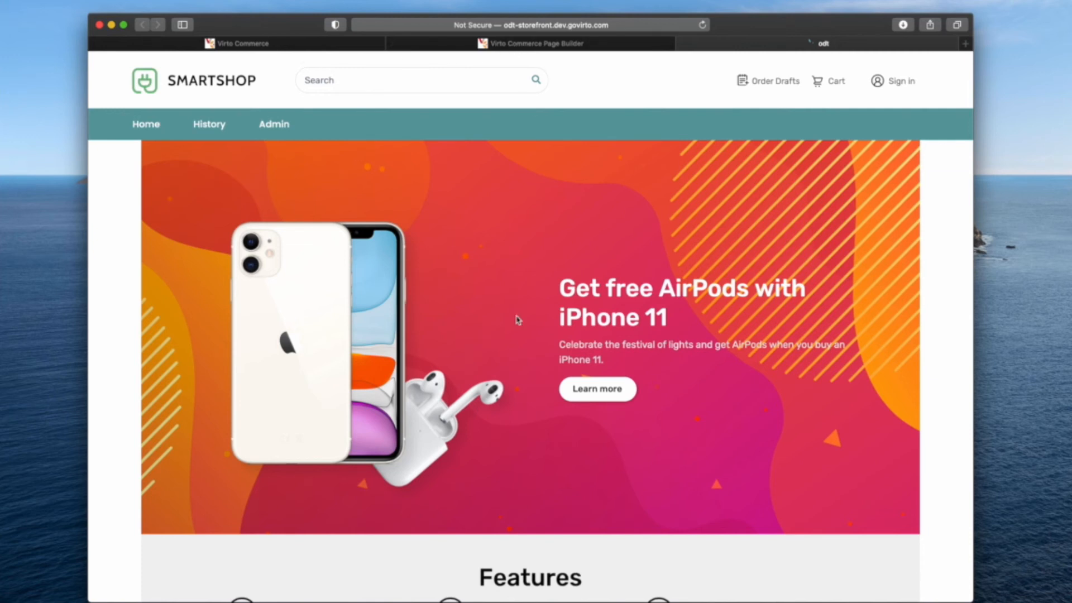
scroll(508, 371, "down", 3)
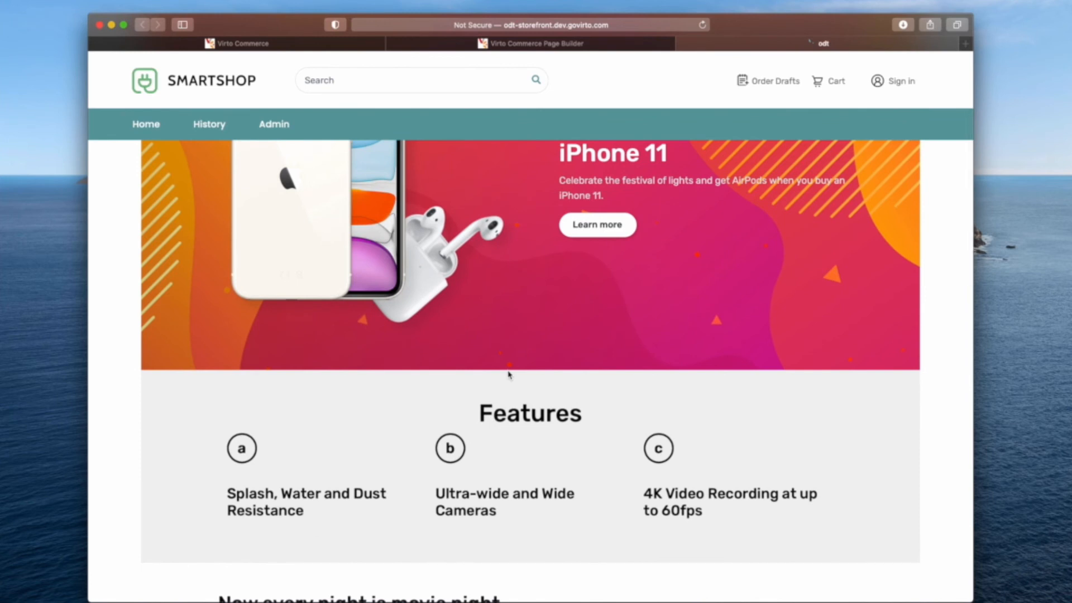
Switch back to the Virto Commerce Page Builder and open the buy-now block with the Apple iPhone 11 128GB
left_click(505, 44)
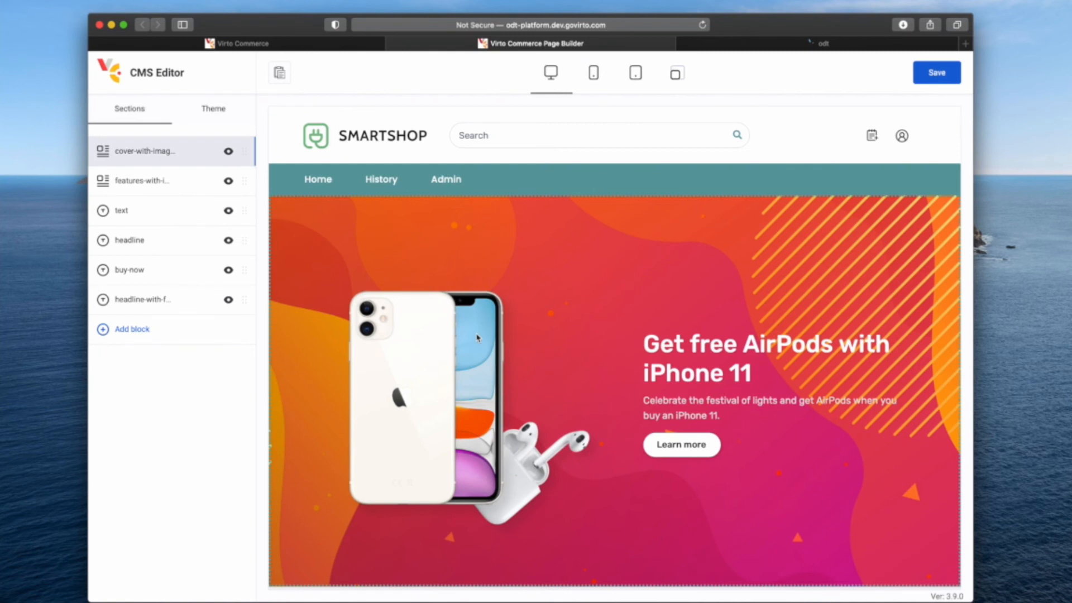
scroll(582, 364, "down", 15)
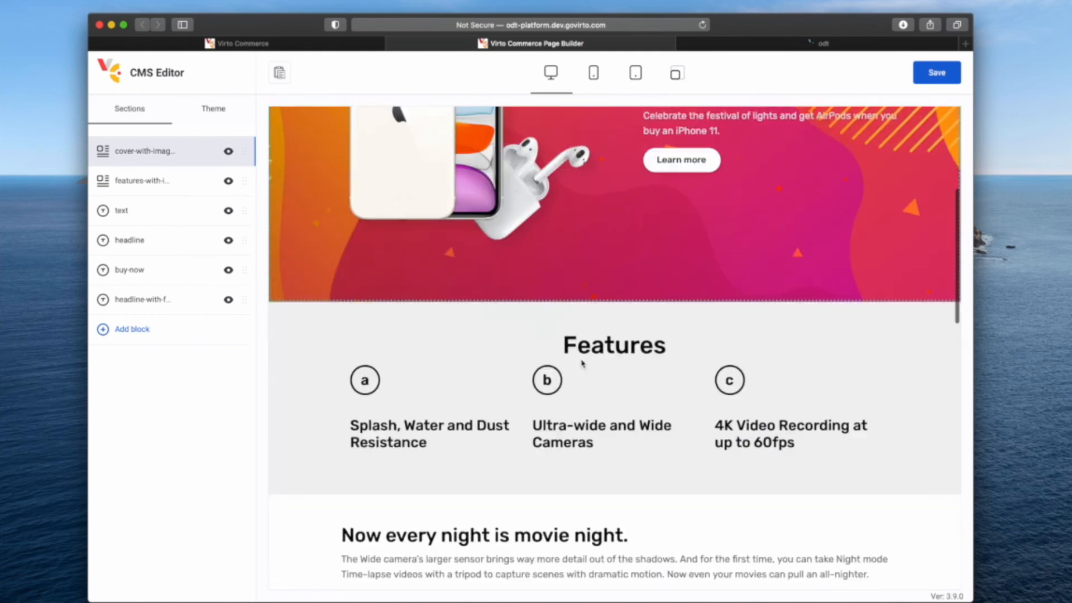
scroll(581, 363, "up", 5)
left_click(638, 268)
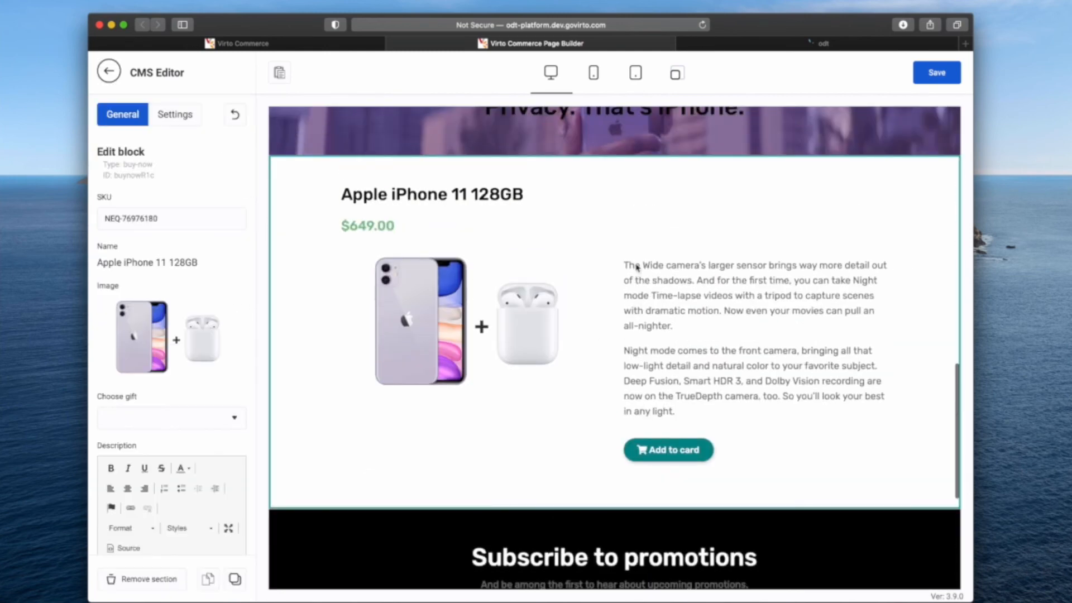